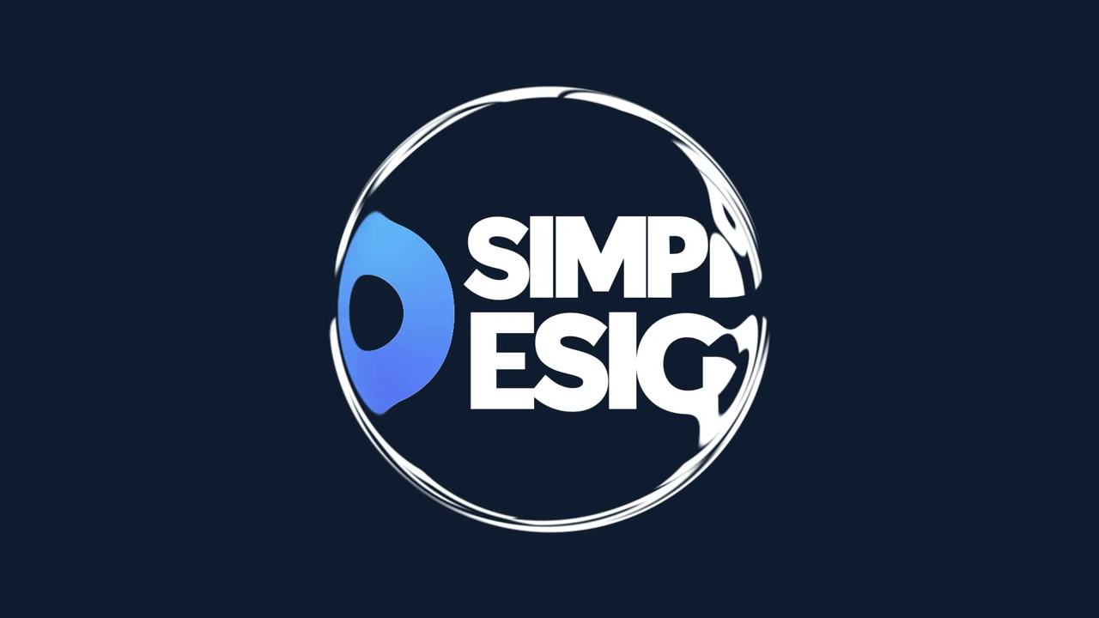
# Step: Zoom in close on the player's face in the Untitled-1 document
pyautogui.scroll(10, 443, 180)
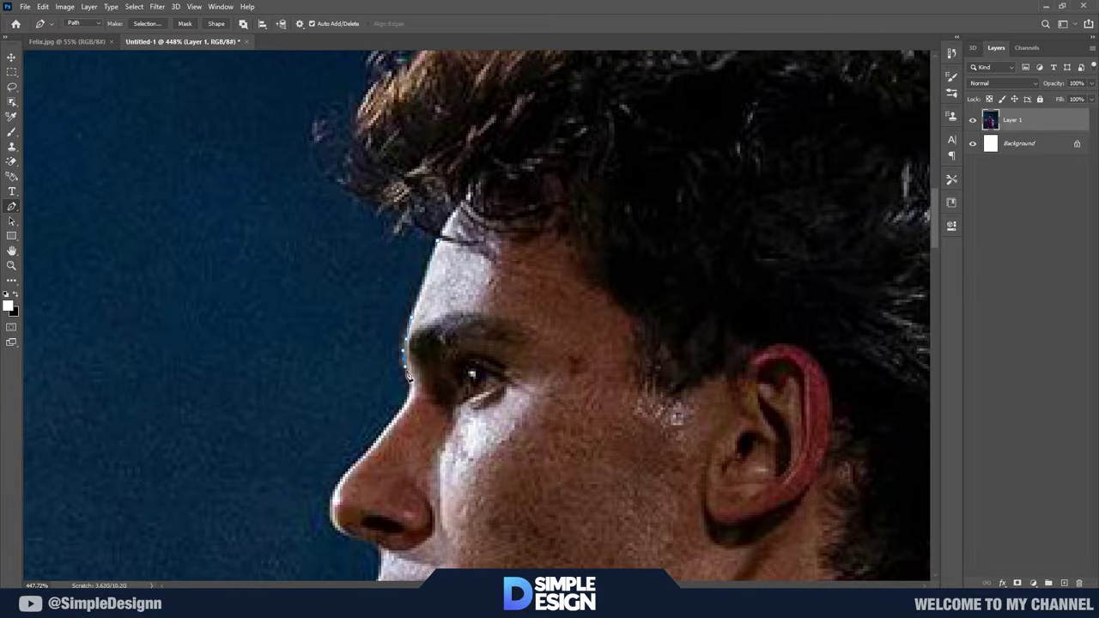
# Step: Start the Pen path at the chin and trace along the shoulder toward the crest
pyautogui.scroll(2, 392, 424)
pyautogui.scroll(-2, 434, 345)
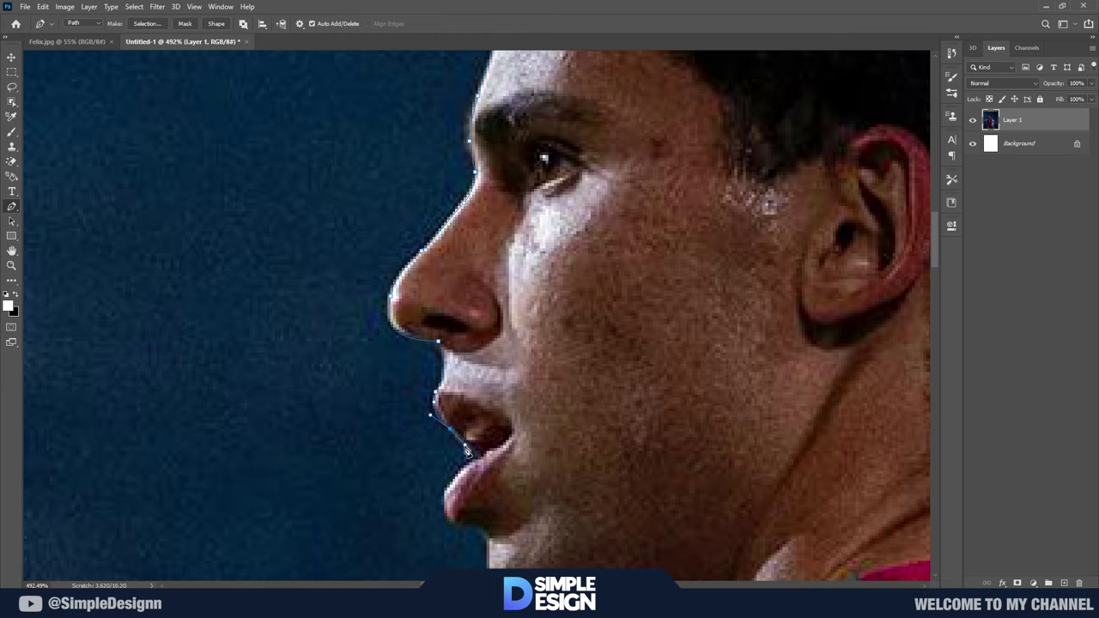
pyautogui.moveTo(466, 451); pyautogui.dragTo(528, 248)
pyautogui.click(549, 369)
pyautogui.moveTo(659, 444); pyautogui.dragTo(413, 267)
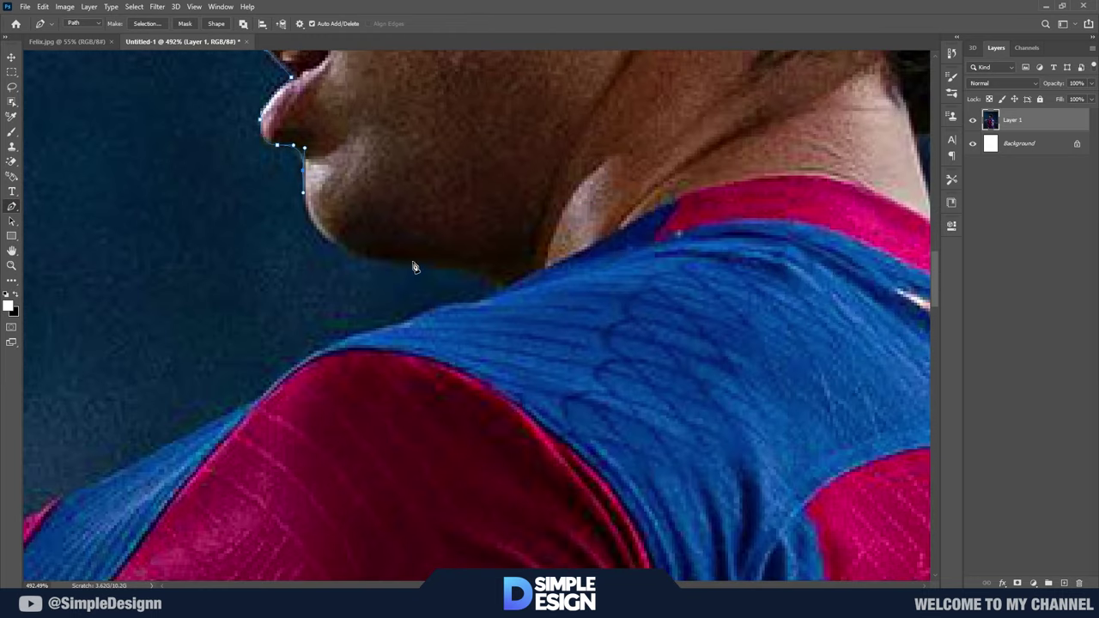
pyautogui.click(401, 325)
pyautogui.moveTo(446, 378); pyautogui.dragTo(645, 343)
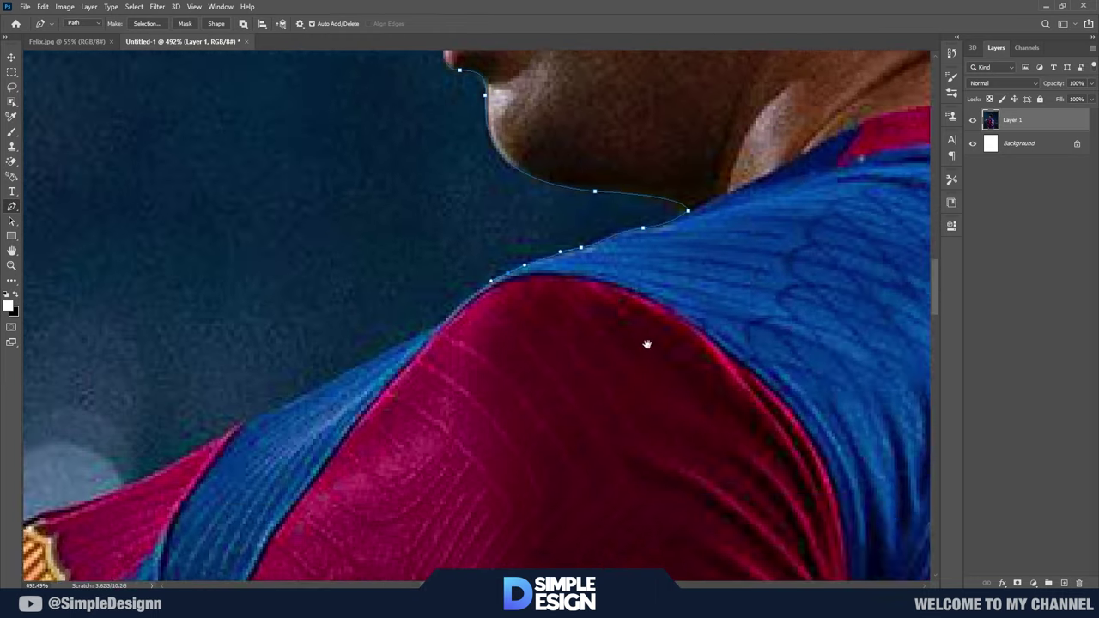
pyautogui.moveTo(344, 369); pyautogui.dragTo(446, 336)
pyautogui.moveTo(392, 360); pyautogui.dragTo(650, 297)
pyautogui.moveTo(474, 368); pyautogui.dragTo(663, 321)
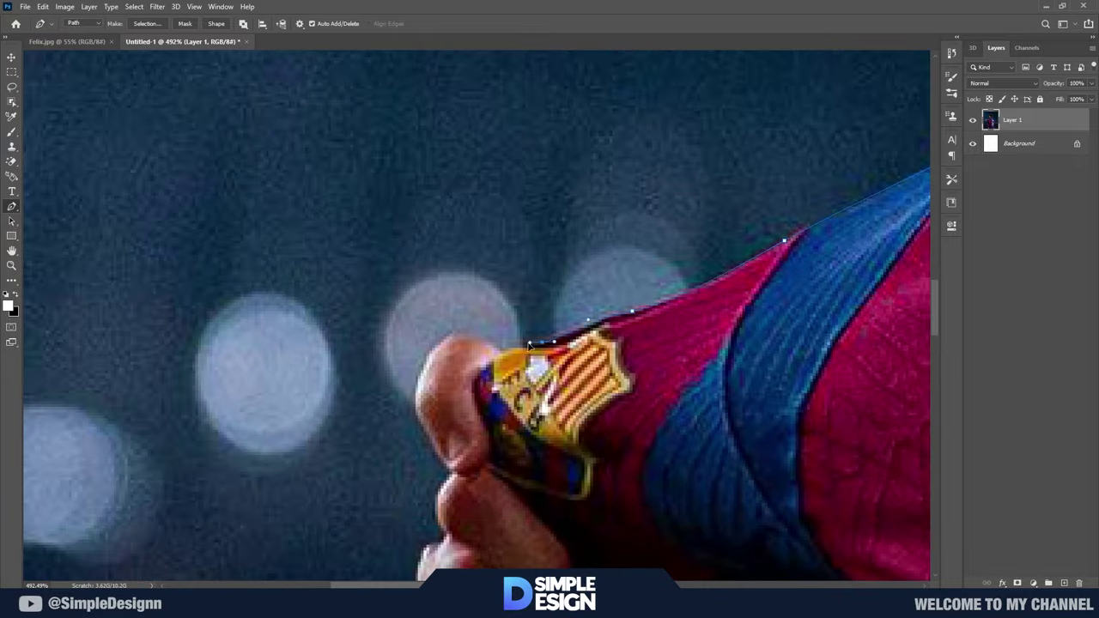
# Step: Trace the path around the hand holding the crest and down the sleeve edge
pyautogui.click(496, 349)
pyautogui.moveTo(465, 365); pyautogui.dragTo(558, 329)
pyautogui.click(527, 389)
pyautogui.moveTo(542, 440)
pyautogui.mouseDown()
pyautogui.moveTo(533, 331)
pyautogui.moveTo(616, 242)
pyautogui.mouseUp()
pyautogui.click(587, 273)
pyautogui.moveTo(581, 312); pyautogui.dragTo(612, 220)
pyautogui.click(613, 291)
pyautogui.moveTo(613, 290); pyautogui.dragTo(599, 193)
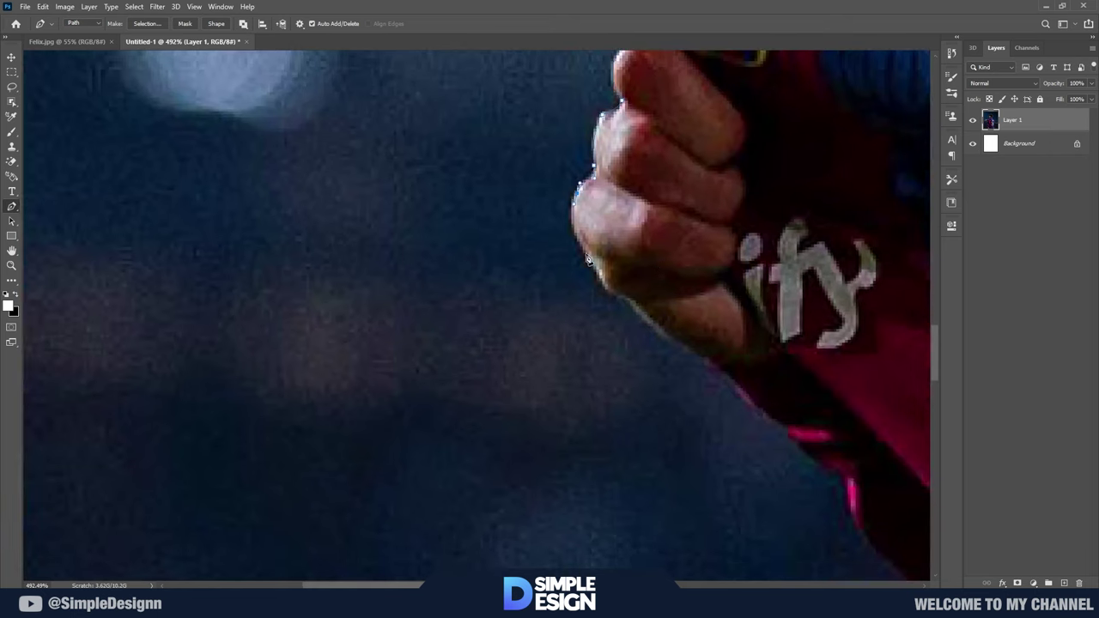
pyautogui.click(624, 303)
pyautogui.moveTo(748, 353); pyautogui.dragTo(591, 254)
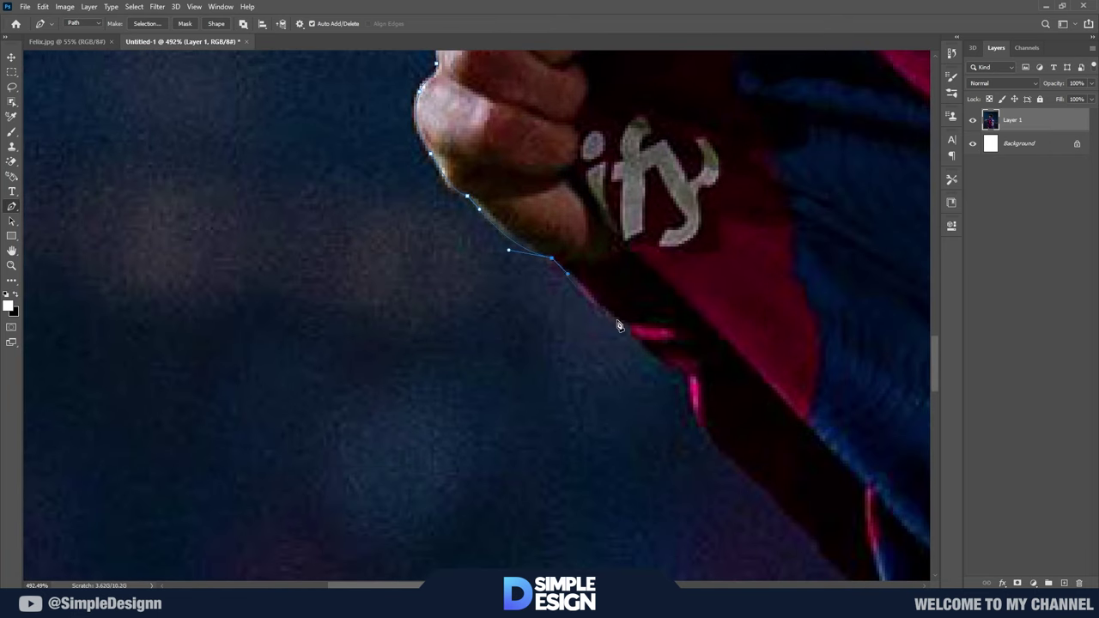
pyautogui.click(691, 414)
pyautogui.click(712, 443)
# Step: Continue the path along the lower jersey edge and sleeve to the wrist
pyautogui.scroll(-3, 701, 427)
pyautogui.moveTo(674, 353); pyautogui.dragTo(670, 171)
pyautogui.click(635, 257)
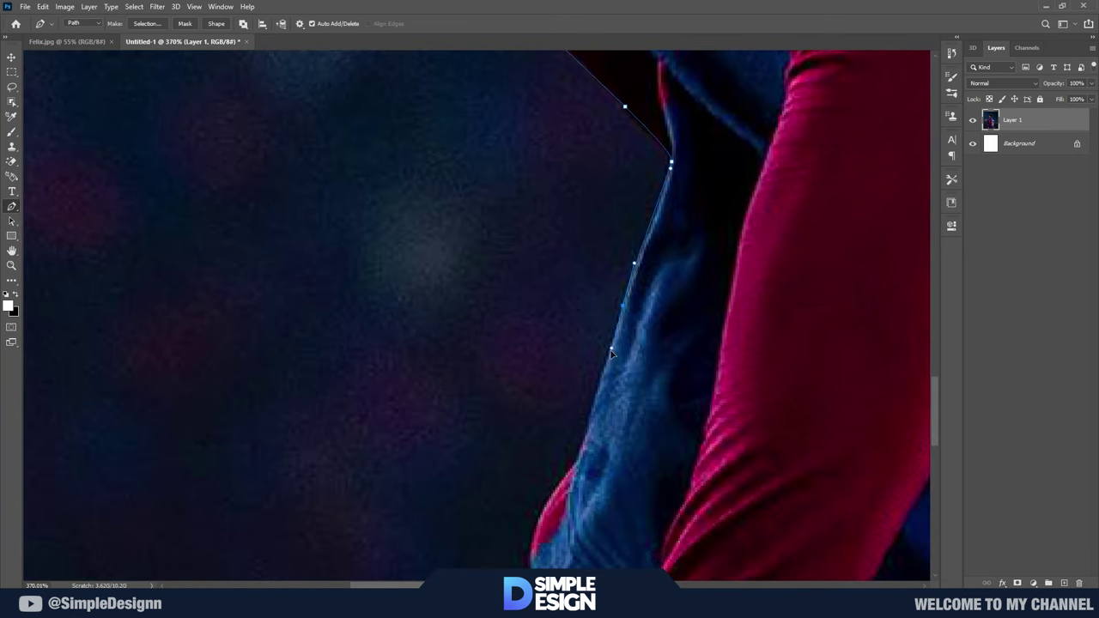
pyautogui.click(612, 316)
pyautogui.moveTo(704, 370); pyautogui.dragTo(707, 305)
pyautogui.moveTo(567, 396); pyautogui.dragTo(572, 224)
pyautogui.click(558, 293)
pyautogui.click(564, 316)
pyautogui.moveTo(564, 316); pyautogui.dragTo(530, 230)
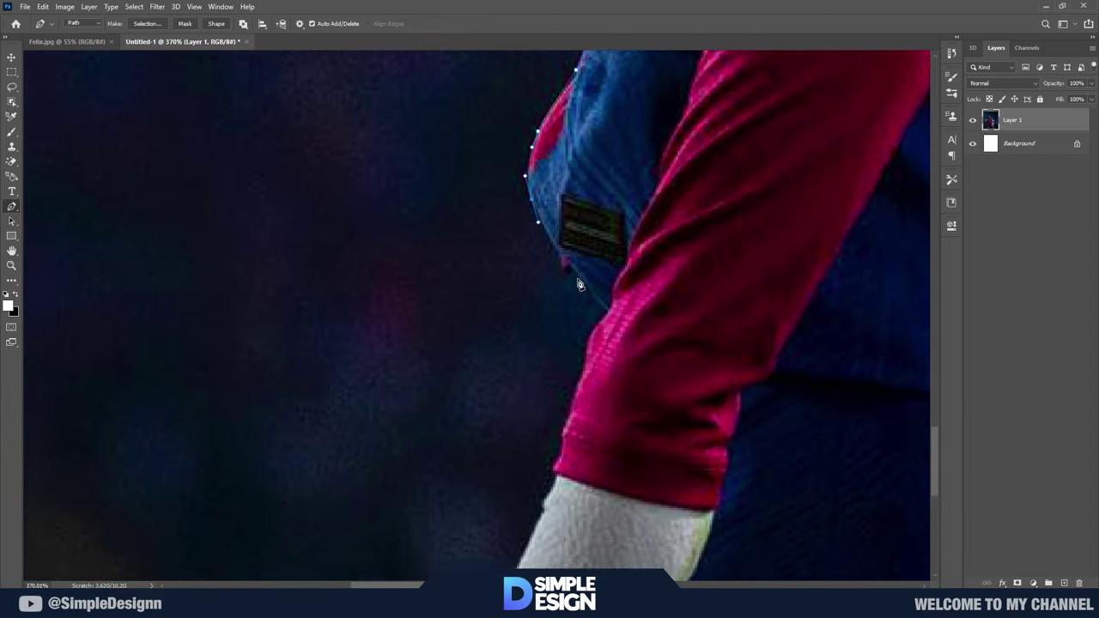
pyautogui.click(559, 273)
pyautogui.click(576, 292)
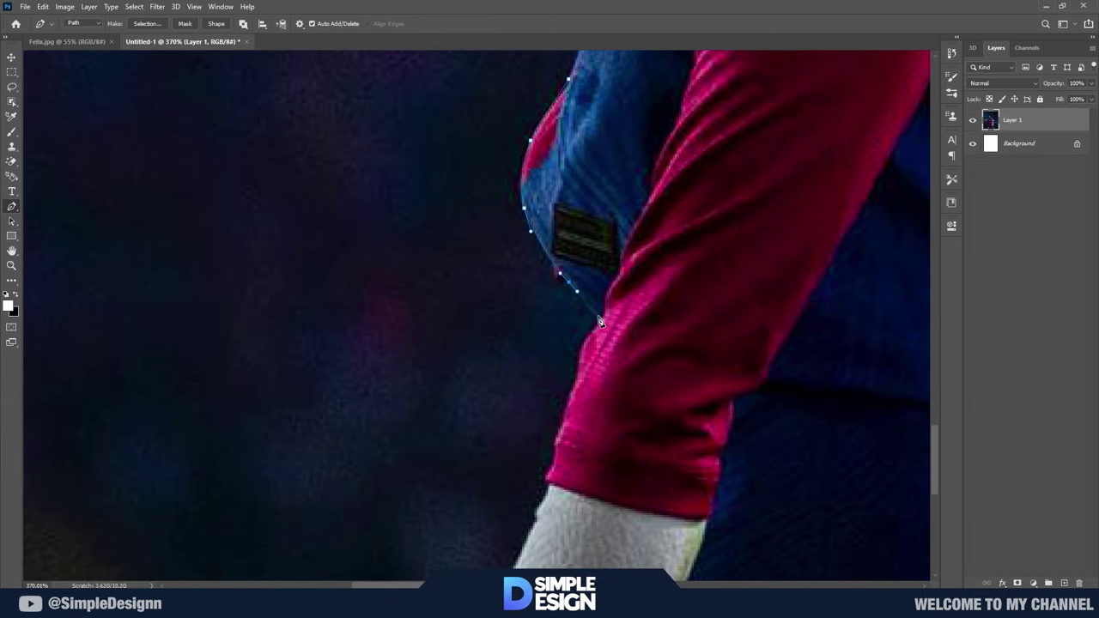
pyautogui.click(551, 478)
# Step: Trace up the jersey's right side past the number and JOÃO FÉLIX name
pyautogui.moveTo(533, 550); pyautogui.dragTo(580, 289)
pyautogui.moveTo(556, 468); pyautogui.dragTo(727, 378)
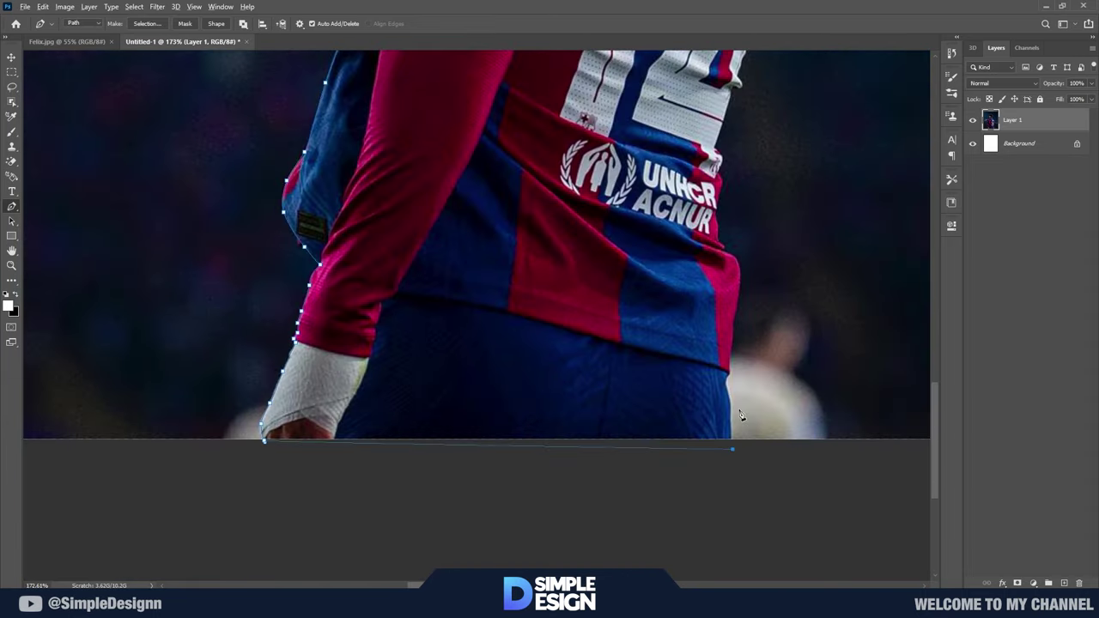
pyautogui.click(732, 278)
pyautogui.moveTo(752, 210); pyautogui.dragTo(721, 391)
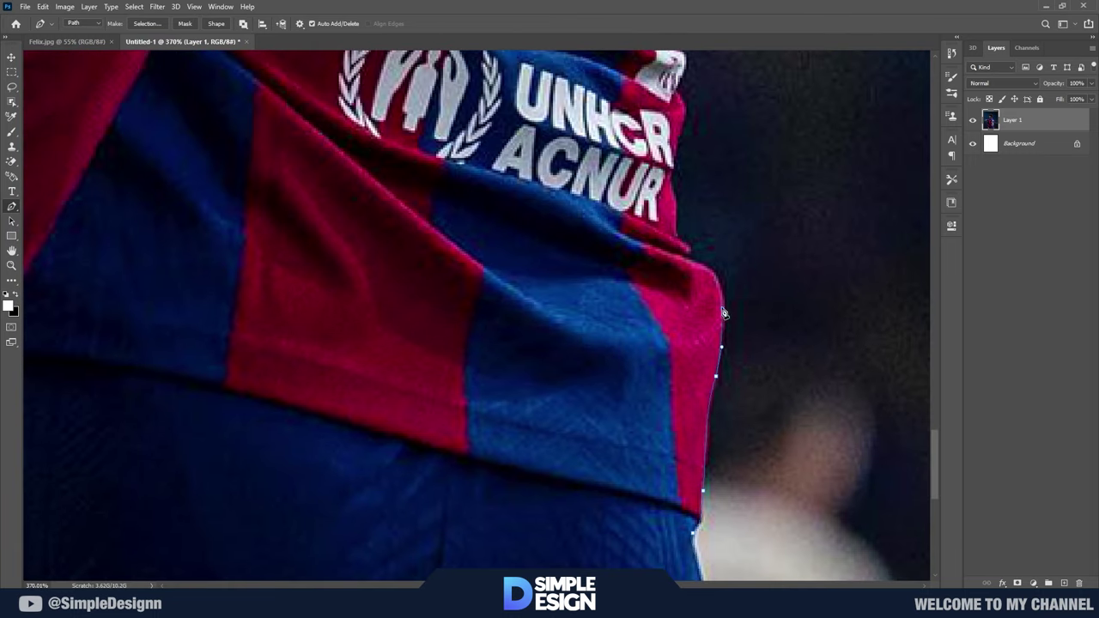
pyautogui.moveTo(724, 313); pyautogui.dragTo(729, 421)
pyautogui.moveTo(736, 295); pyautogui.dragTo(650, 389)
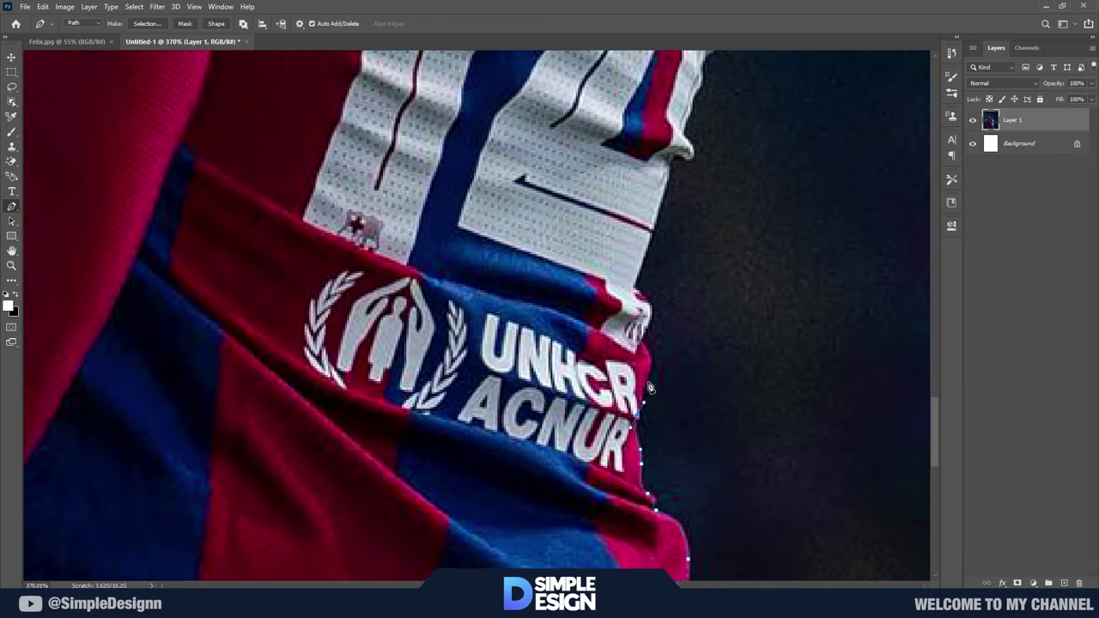
pyautogui.moveTo(640, 343)
pyautogui.mouseDown()
pyautogui.moveTo(667, 414)
pyautogui.moveTo(649, 434)
pyautogui.mouseUp()
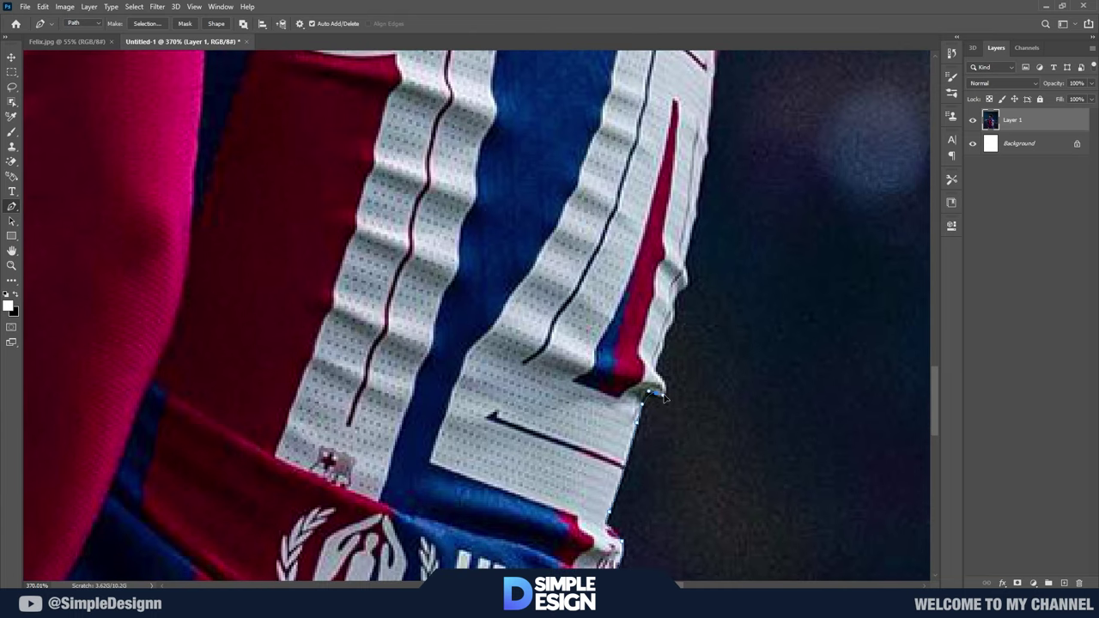
pyautogui.moveTo(671, 330); pyautogui.dragTo(668, 429)
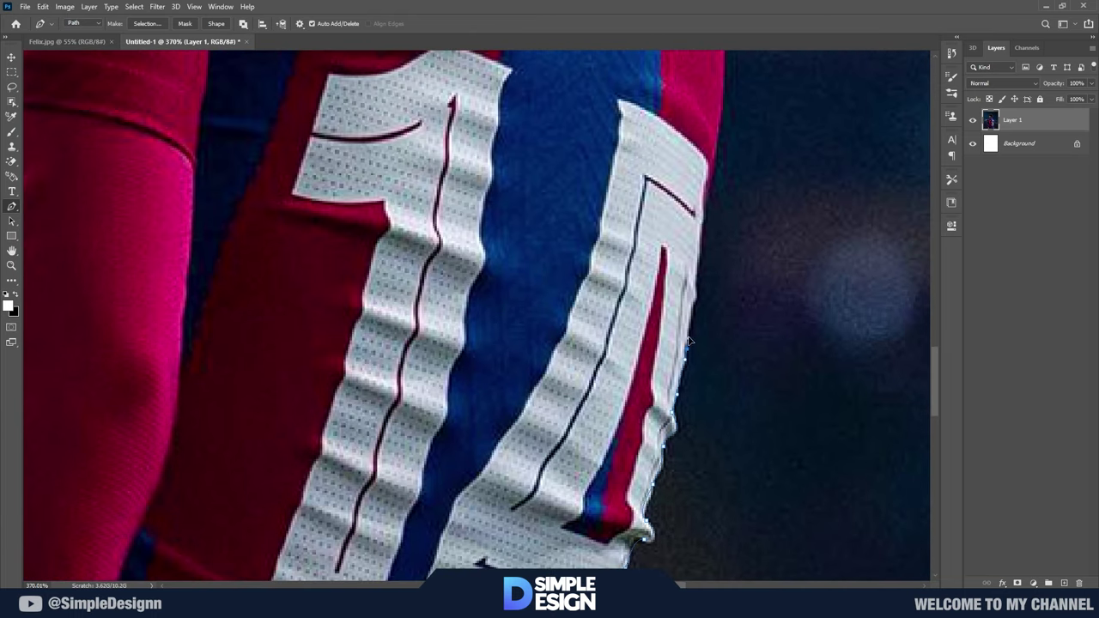
pyautogui.moveTo(688, 341); pyautogui.dragTo(684, 403)
pyautogui.moveTo(697, 309)
pyautogui.mouseDown()
pyautogui.moveTo(695, 401)
pyautogui.moveTo(735, 393)
pyautogui.mouseUp()
# Step: Close the path around the collar, neck, ear and hair to the forehead
pyautogui.moveTo(678, 258); pyautogui.dragTo(676, 342)
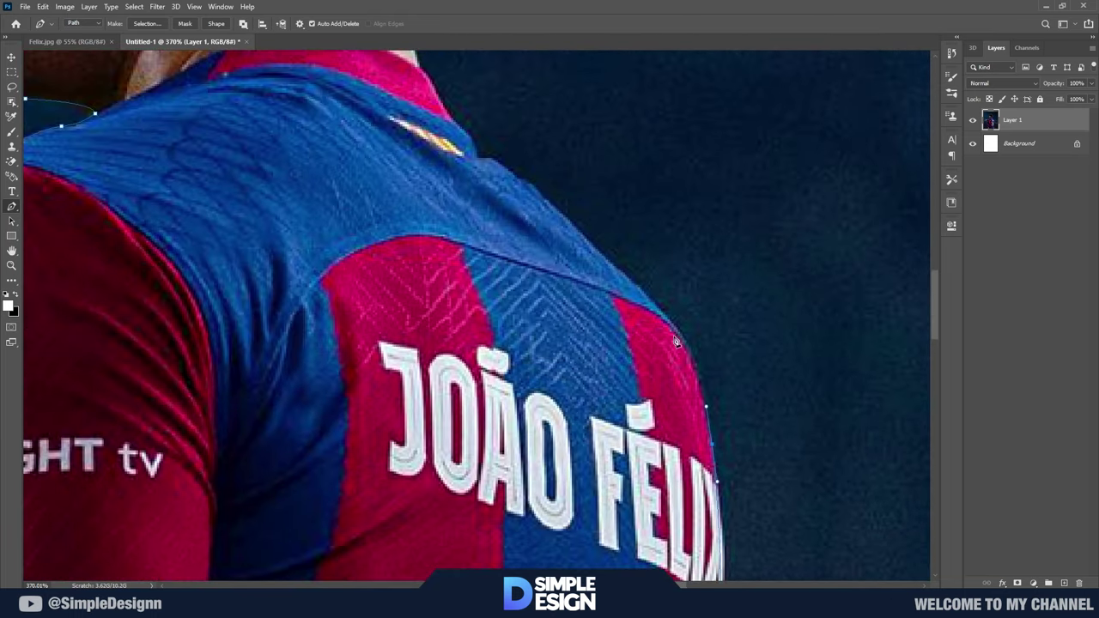
pyautogui.moveTo(653, 296); pyautogui.dragTo(718, 458)
pyautogui.moveTo(554, 324); pyautogui.dragTo(639, 426)
pyautogui.moveTo(596, 376); pyautogui.dragTo(563, 436)
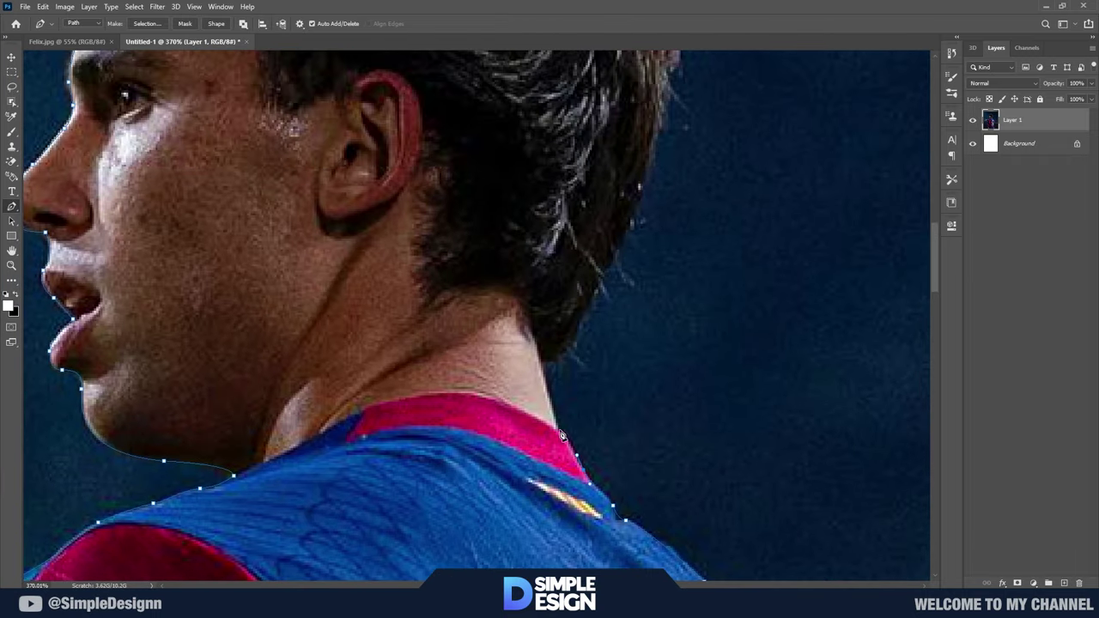
pyautogui.moveTo(640, 163); pyautogui.dragTo(649, 343)
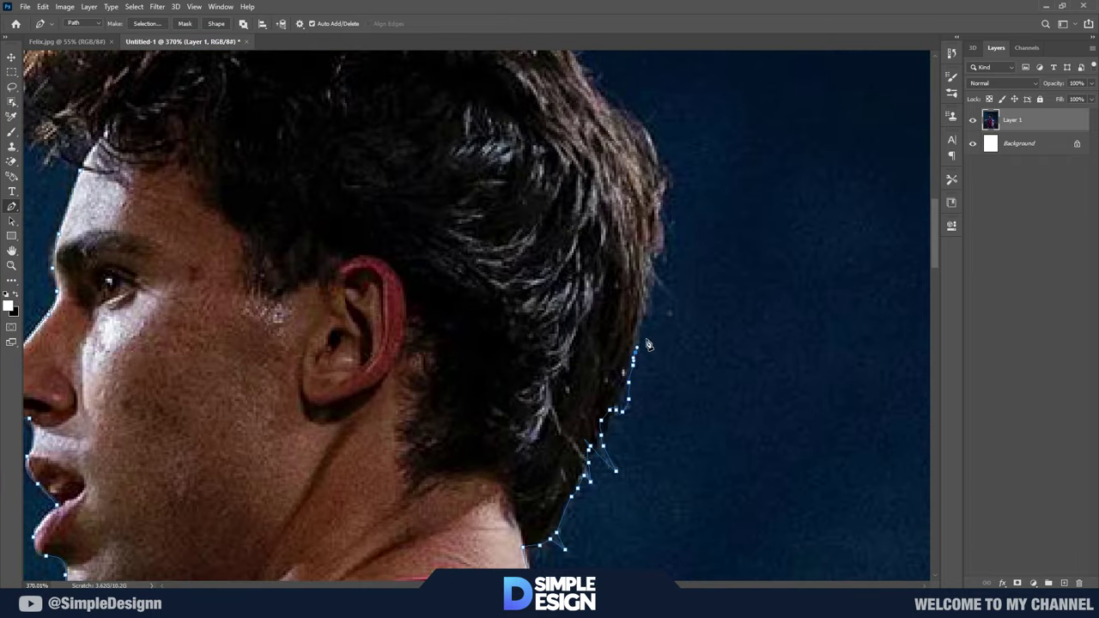
pyautogui.moveTo(656, 147); pyautogui.dragTo(654, 302)
pyautogui.moveTo(535, 162); pyautogui.dragTo(601, 339)
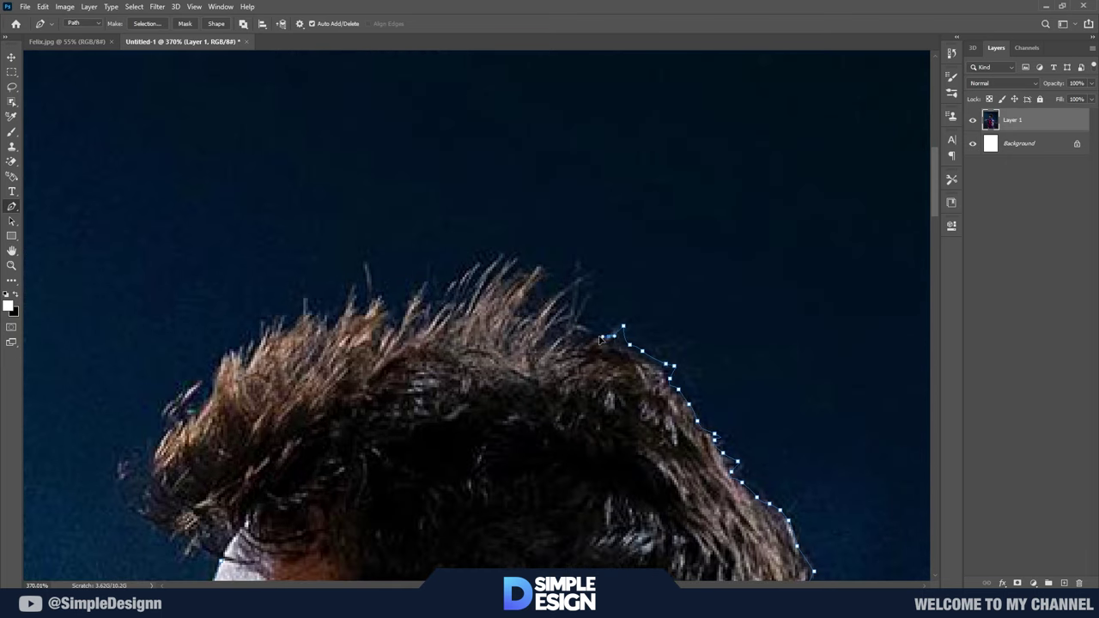
pyautogui.moveTo(313, 309); pyautogui.dragTo(391, 369)
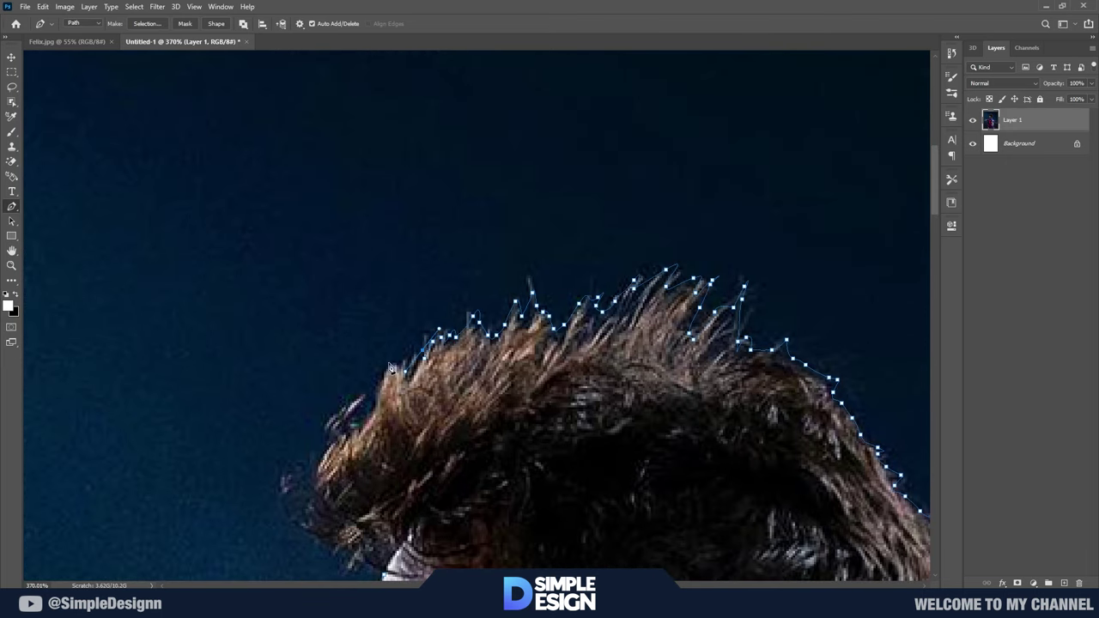
# Step: Load the traced path as a selection and fit the whole image in view
pyautogui.hotkey('ctrl', '-')
pyautogui.hotkey('ctrl', '-')
pyautogui.hotkey('ctrl', 'Return')
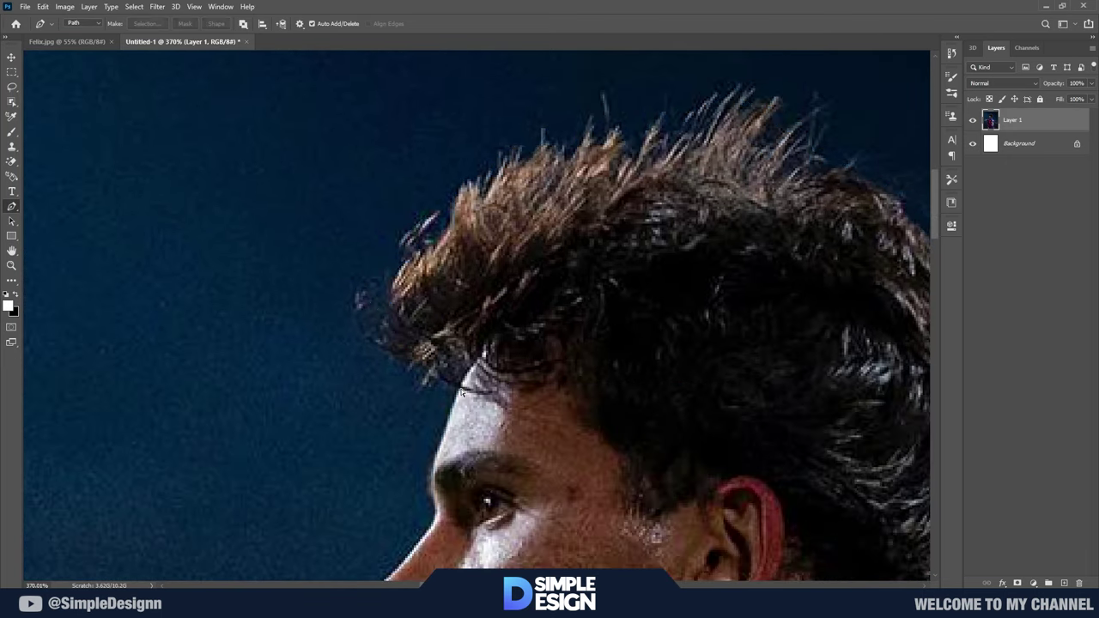
pyautogui.hotkey('ctrl', '0')
# Step: In Select and Mask, refine the selection along the top and back of the hair
pyautogui.click(13, 103)
pyautogui.hotkey('ctrl', 'alt', 'r')
pyautogui.scroll(10, 287, 219)
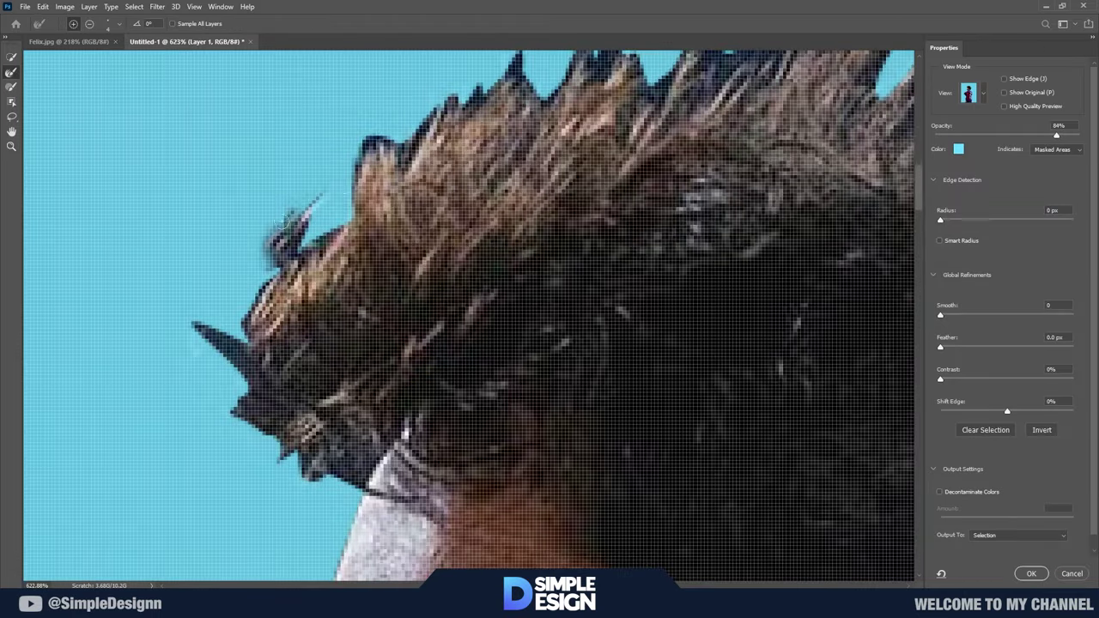
pyautogui.moveTo(287, 219); pyautogui.dragTo(417, 434)
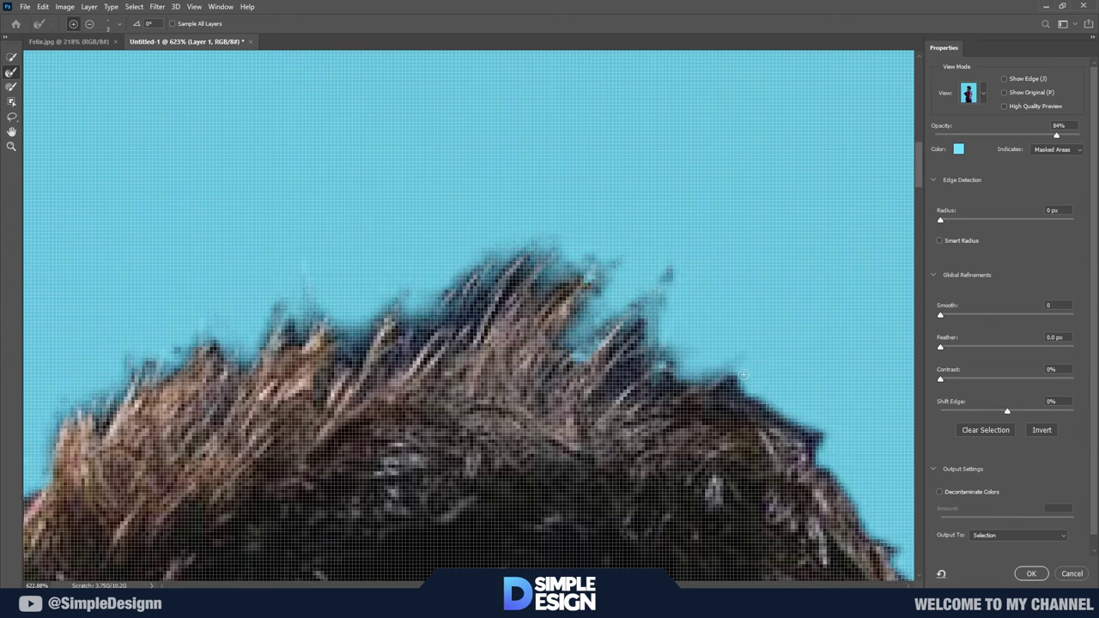
pyautogui.moveTo(825, 446); pyautogui.dragTo(609, 192)
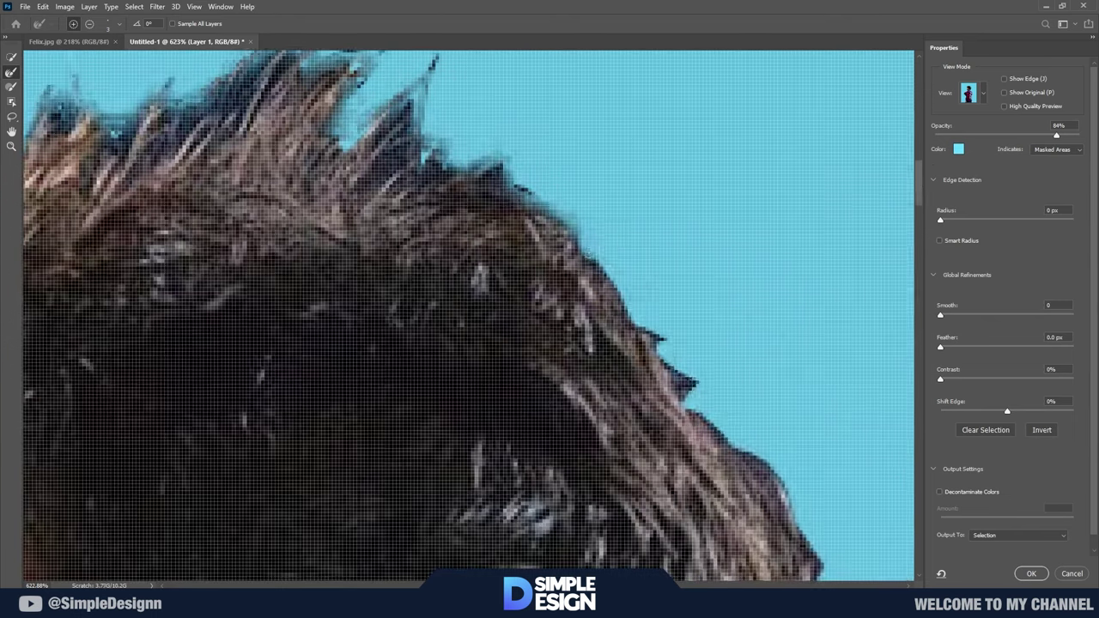
# Step: Refine the hair edge toward the back of the head and output a masked Layer 1 copy
pyautogui.scroll(-2, 668, 301)
pyautogui.scroll(-2, 670, 318)
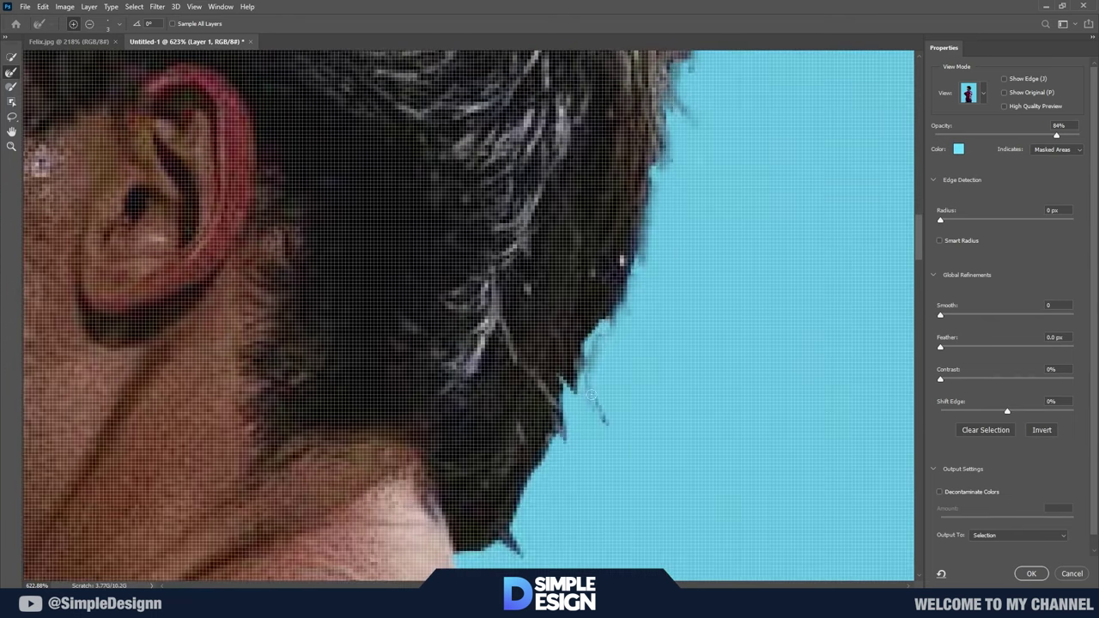
pyautogui.scroll(-2, 673, 335)
pyautogui.scroll(-2, 677, 354)
pyautogui.scroll(6, 486, 302)
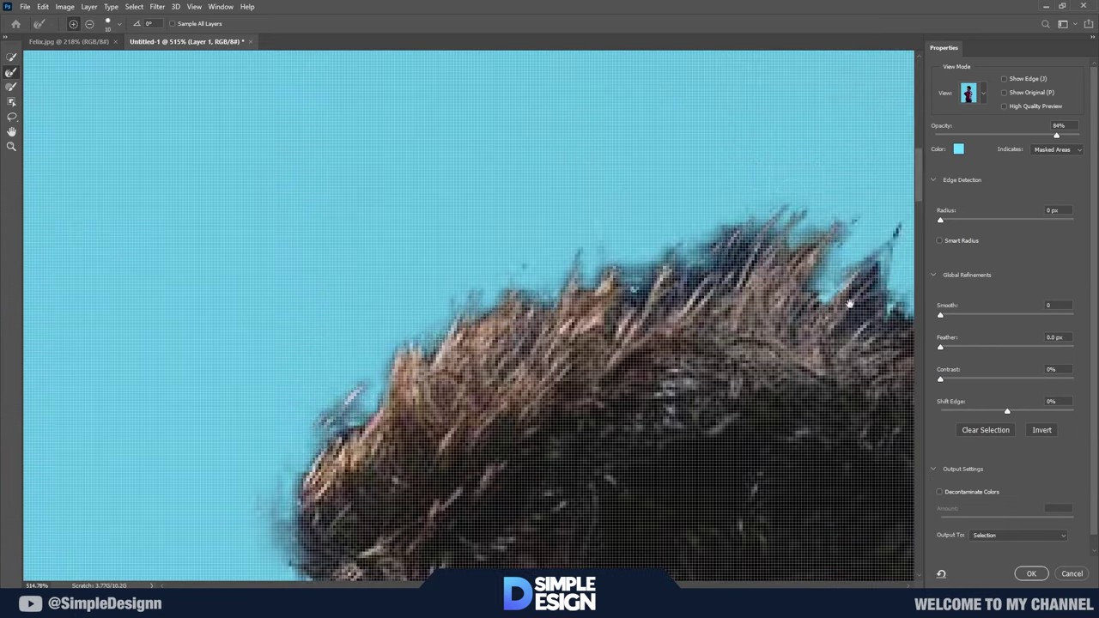
pyautogui.moveTo(486, 302); pyautogui.dragTo(654, 302)
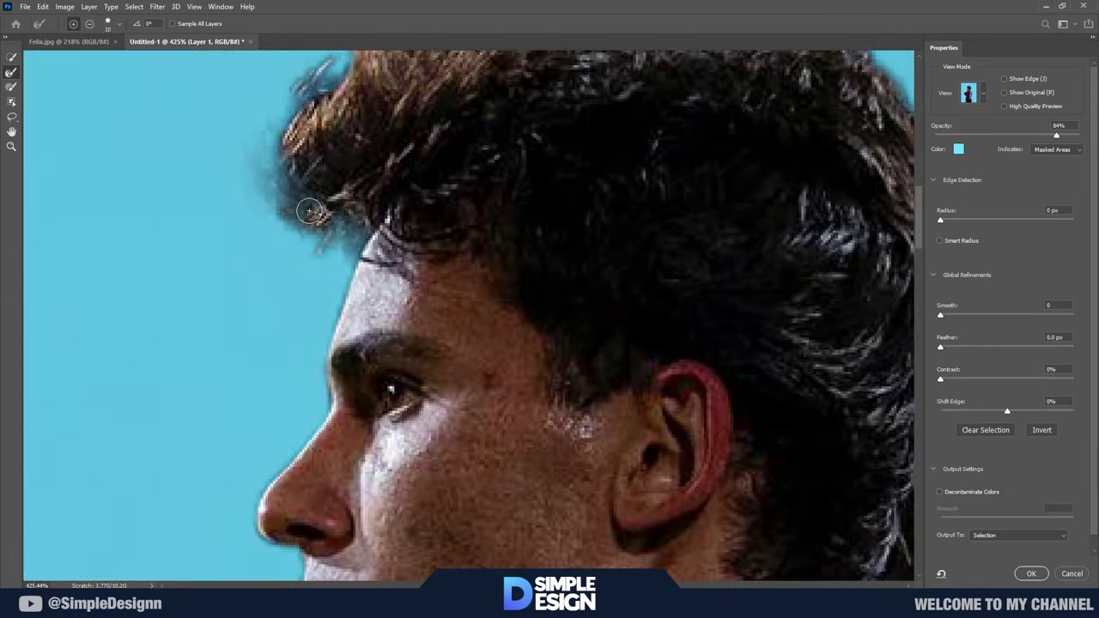
pyautogui.press('b')
pyautogui.scroll(5, 383, 244)
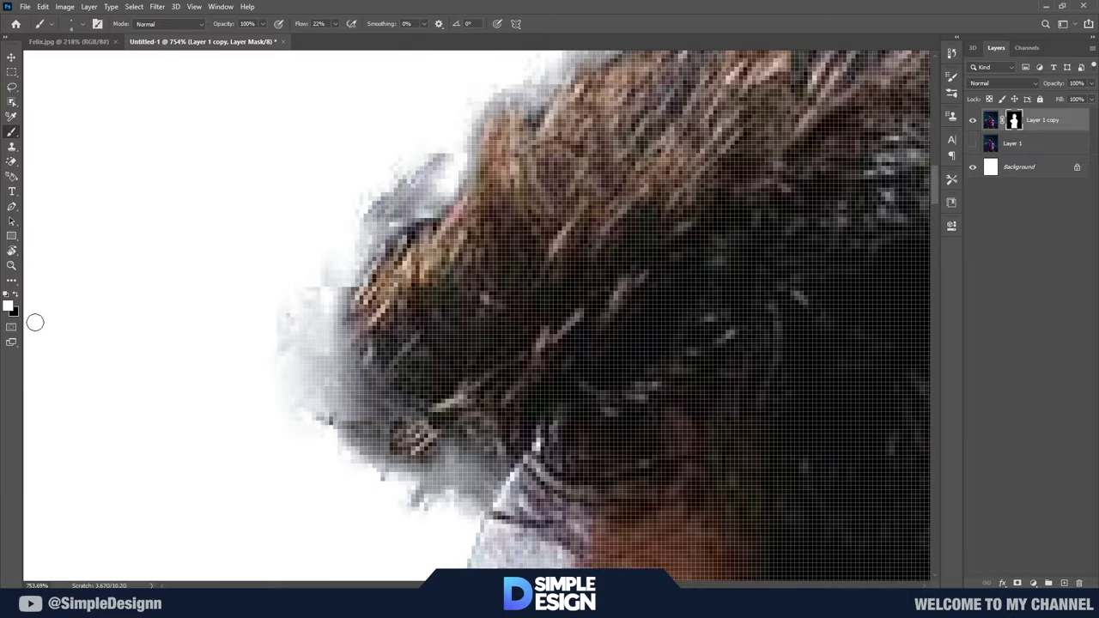
# Step: Paint away the grey halo along the left hair edge on the mask at full flow
pyautogui.moveTo(309, 301); pyautogui.dragTo(318, 377)
pyautogui.hotkey('shift', '0')
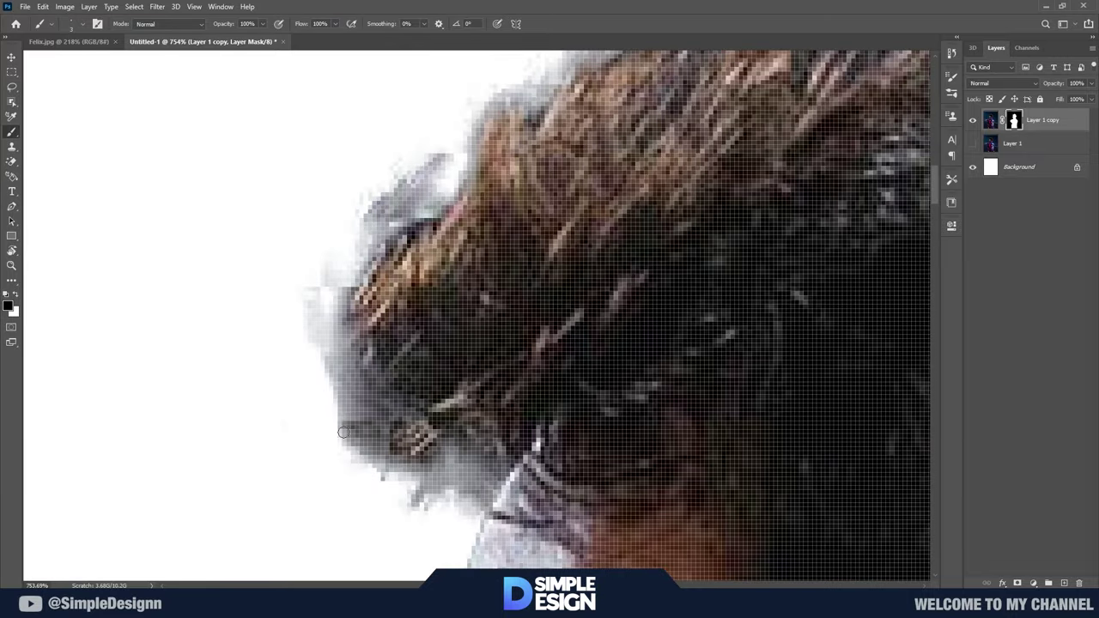
pyautogui.moveTo(292, 309); pyautogui.dragTo(446, 506)
pyautogui.moveTo(327, 361); pyautogui.dragTo(443, 179)
# Step: Pan along the hair and paint the remaining hair edge on the mask
pyautogui.scroll(5, 507, 292)
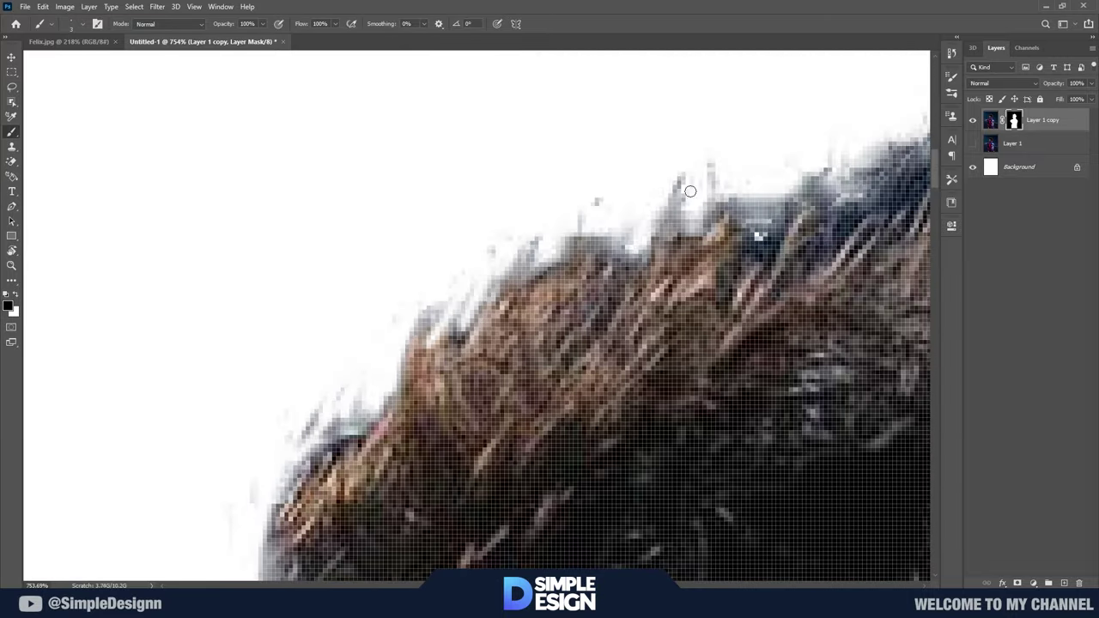
pyautogui.hscroll(5, 756, 228)
pyautogui.scroll(-3, 834, 343)
pyautogui.scroll(-3, 704, 309)
pyautogui.scroll(-3, 738, 429)
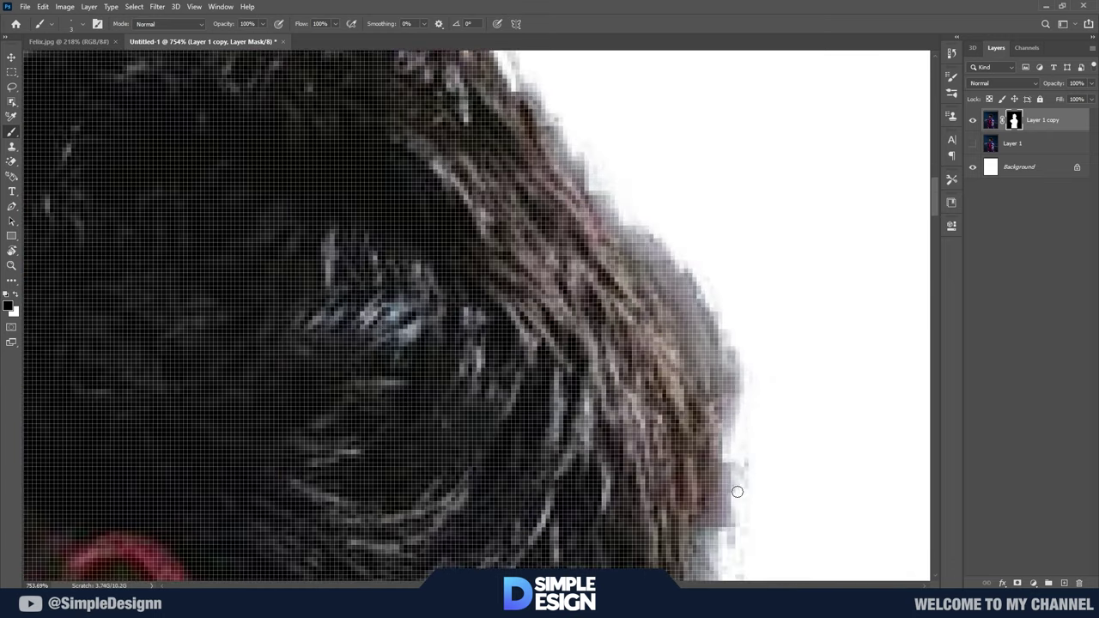
pyautogui.scroll(-3, 738, 464)
pyautogui.scroll(-3, 739, 447)
pyautogui.scroll(-3, 713, 412)
pyautogui.scroll(-3, 755, 352)
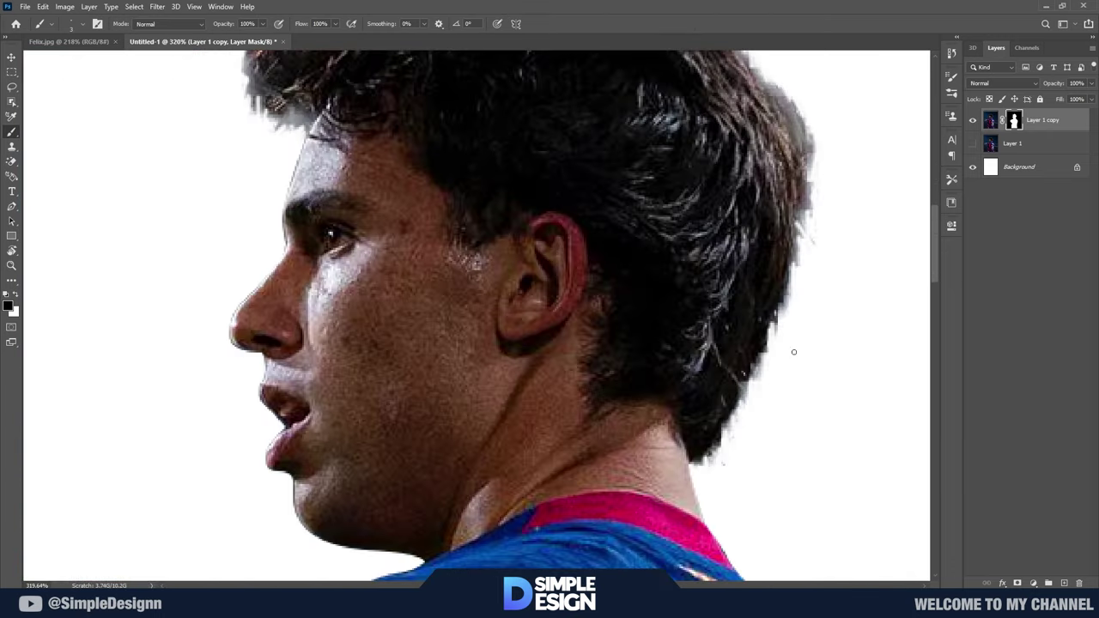
pyautogui.scroll(2, 717, 195)
pyautogui.scroll(5, 317, 364)
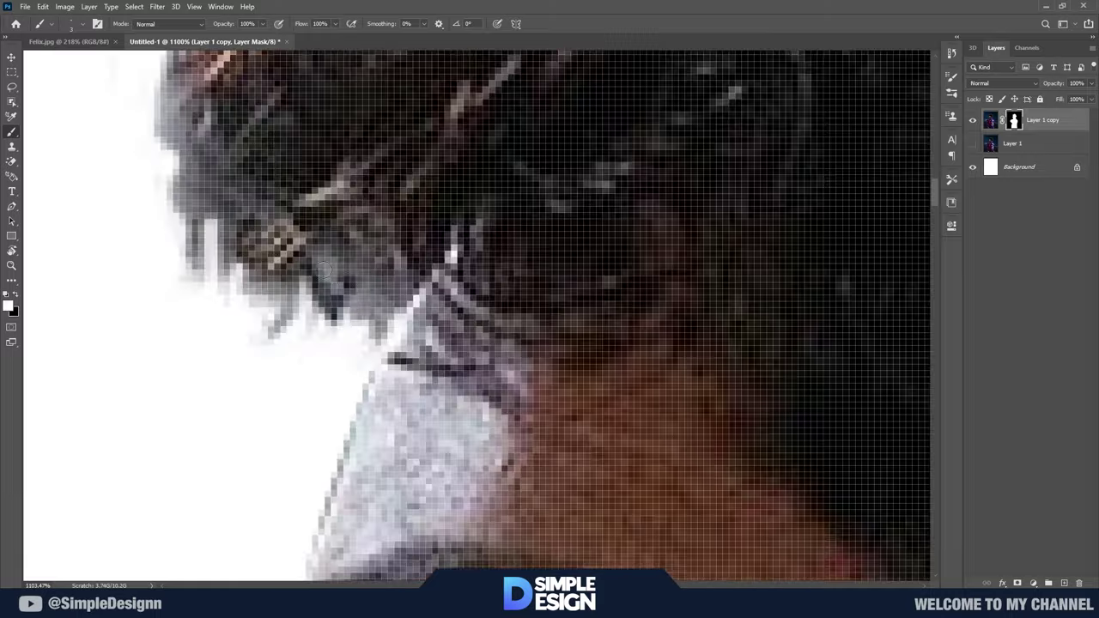
pyautogui.scroll(3, 430, 301)
pyautogui.hscroll(-2, 550, 272)
pyautogui.scroll(-2, 687, 284)
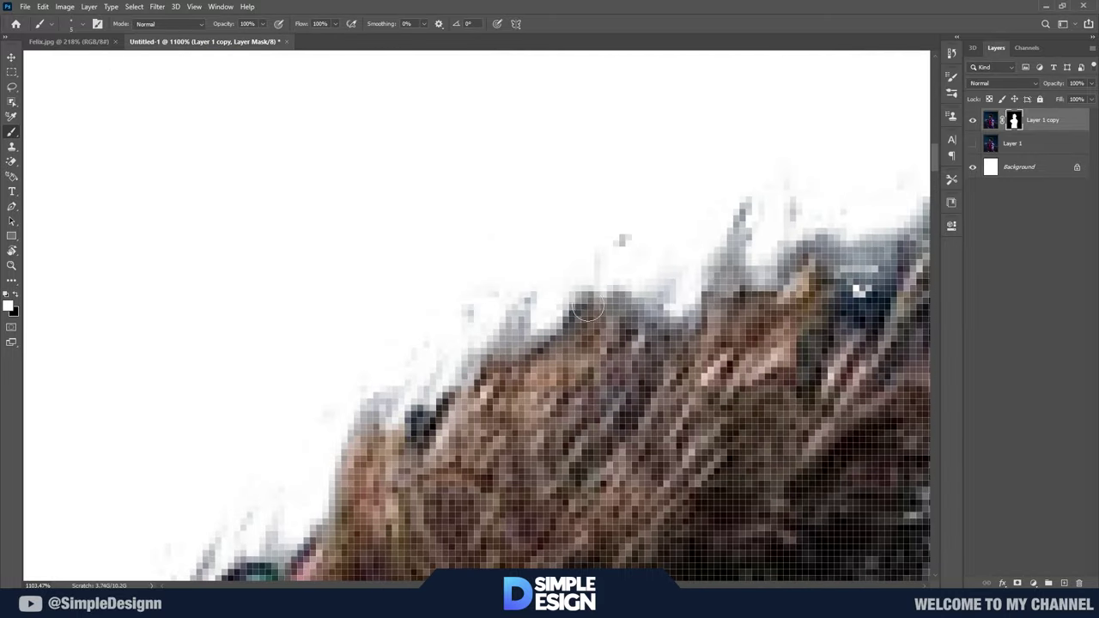
pyautogui.scroll(-2, 730, 326)
pyautogui.scroll(-2, 773, 360)
pyautogui.scroll(-2, 788, 365)
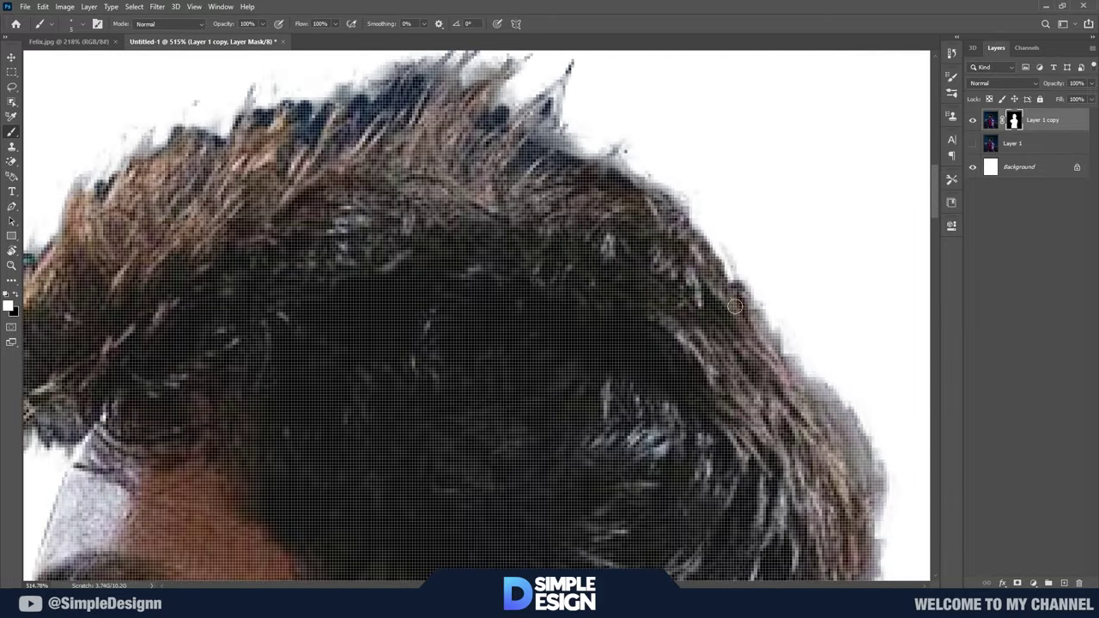
pyautogui.scroll(-3, 773, 369)
pyautogui.scroll(-2, 722, 344)
pyautogui.moveTo(639, 350); pyautogui.dragTo(592, 515)
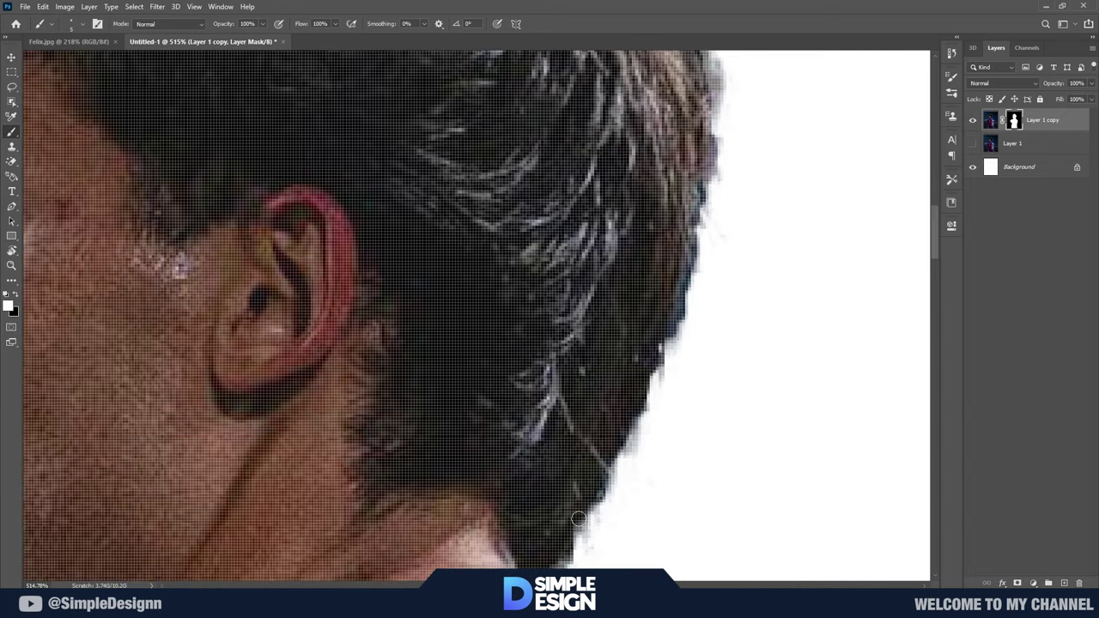
pyautogui.rightClick(1045, 120)
# Step: Show the stadium photo and bring the crest from FC Barcelona Black.png into YTB.psd
pyautogui.click(973, 143)
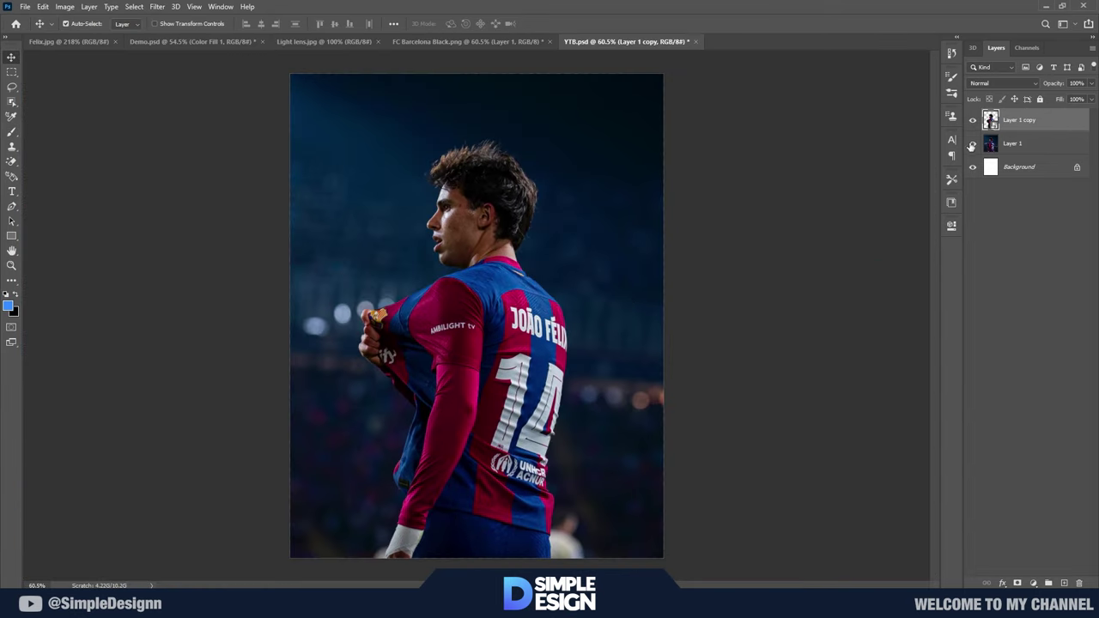
pyautogui.click(448, 40)
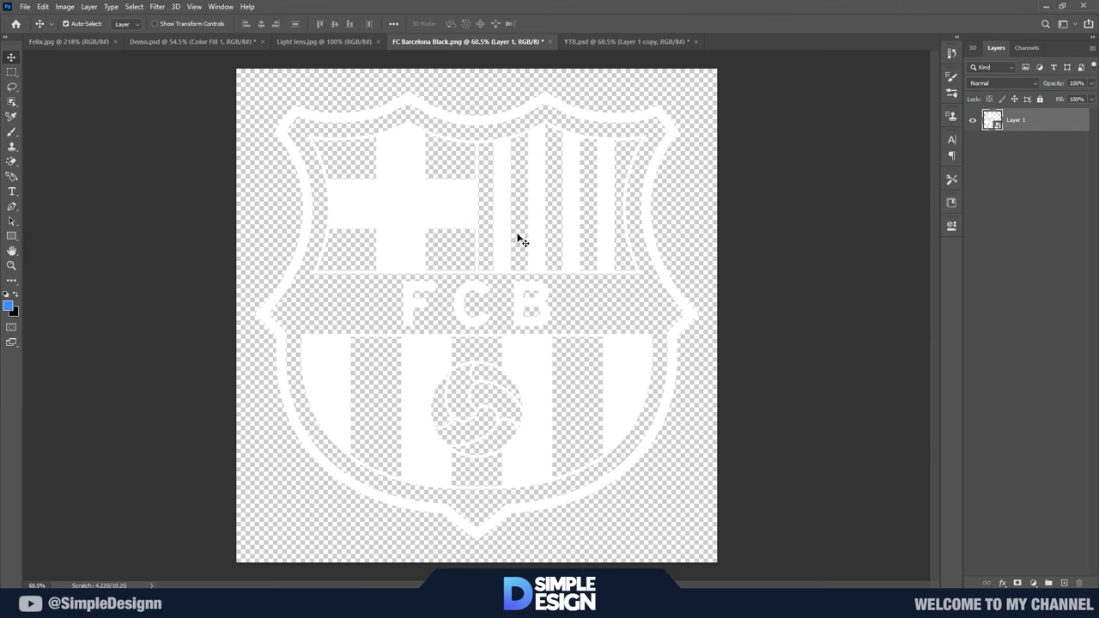
pyautogui.moveTo(518, 238)
pyautogui.mouseDown()
pyautogui.moveTo(583, 51)
pyautogui.moveTo(523, 316)
pyautogui.mouseUp()
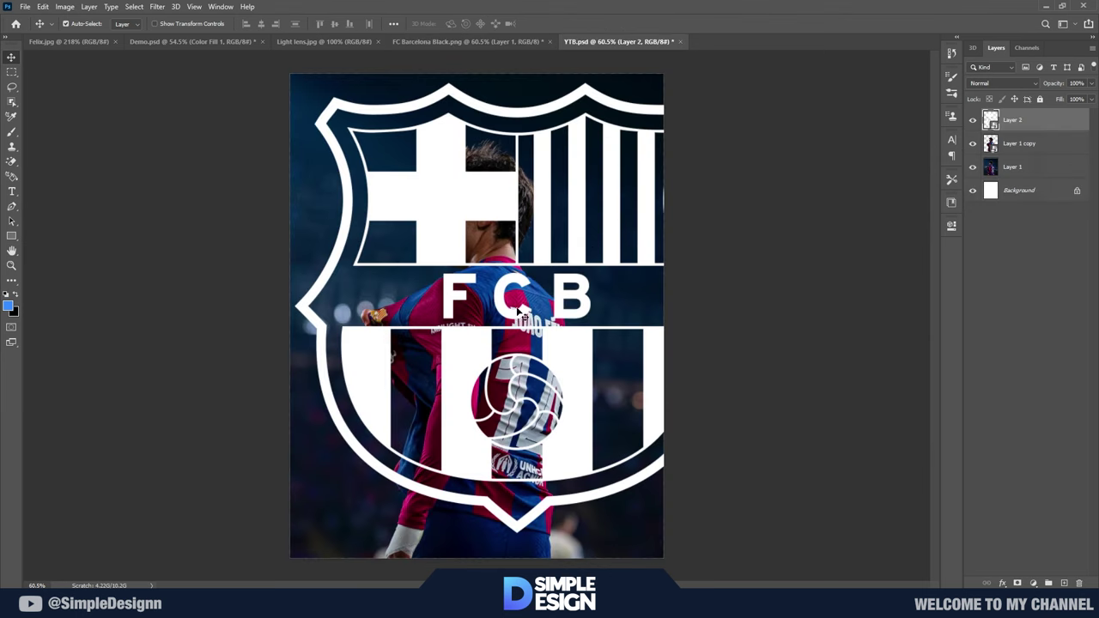
pyautogui.moveTo(580, 238); pyautogui.dragTo(545, 258)
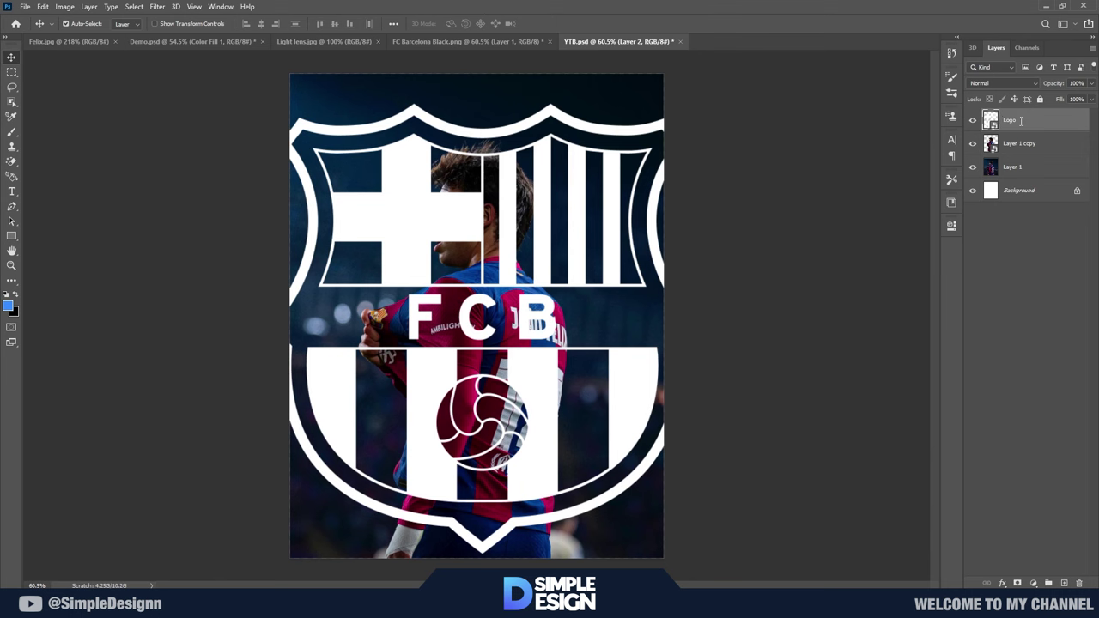
# Step: Scale the crest to about 65 percent and place it near the top of the poster
pyautogui.hotkey('ctrl', 't')
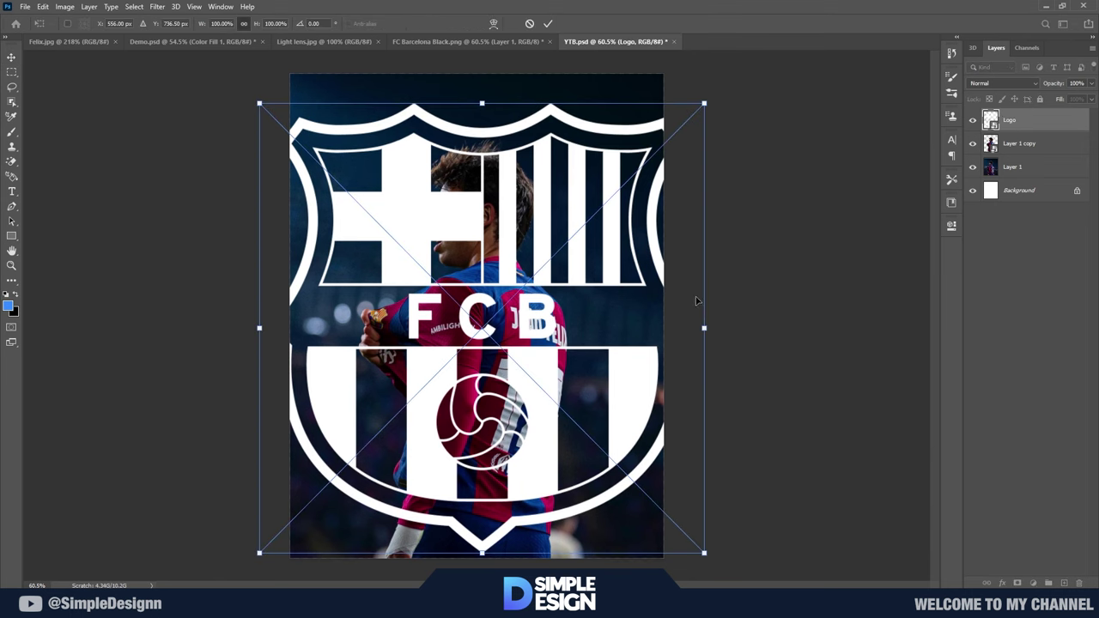
pyautogui.moveTo(705, 327); pyautogui.dragTo(596, 329)
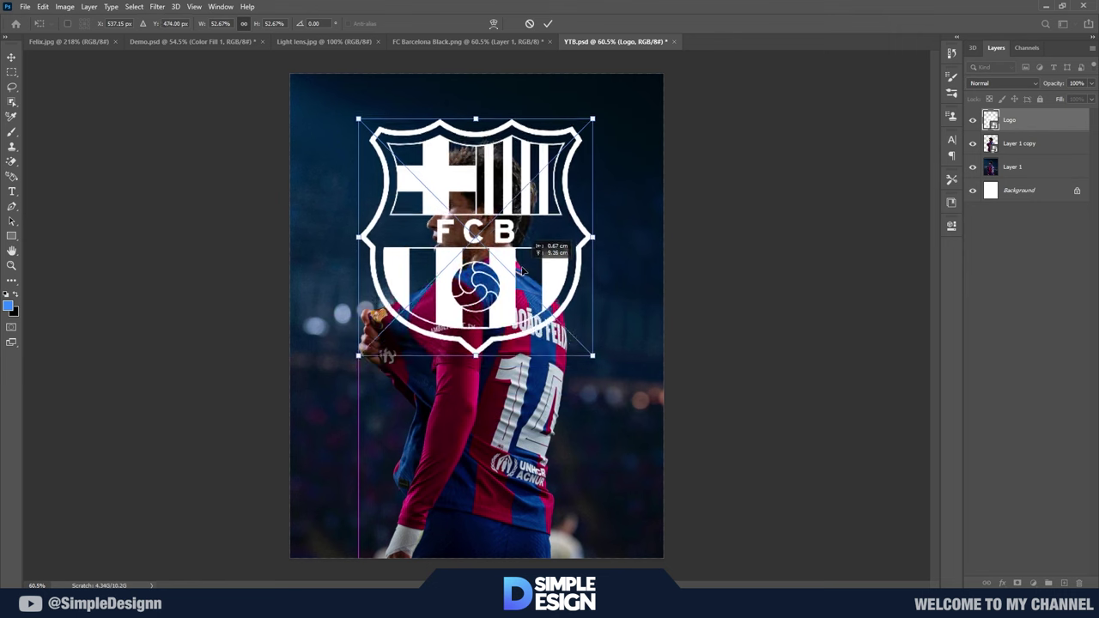
pyautogui.moveTo(516, 395); pyautogui.dragTo(513, 295)
pyautogui.moveTo(477, 347); pyautogui.dragTo(507, 378)
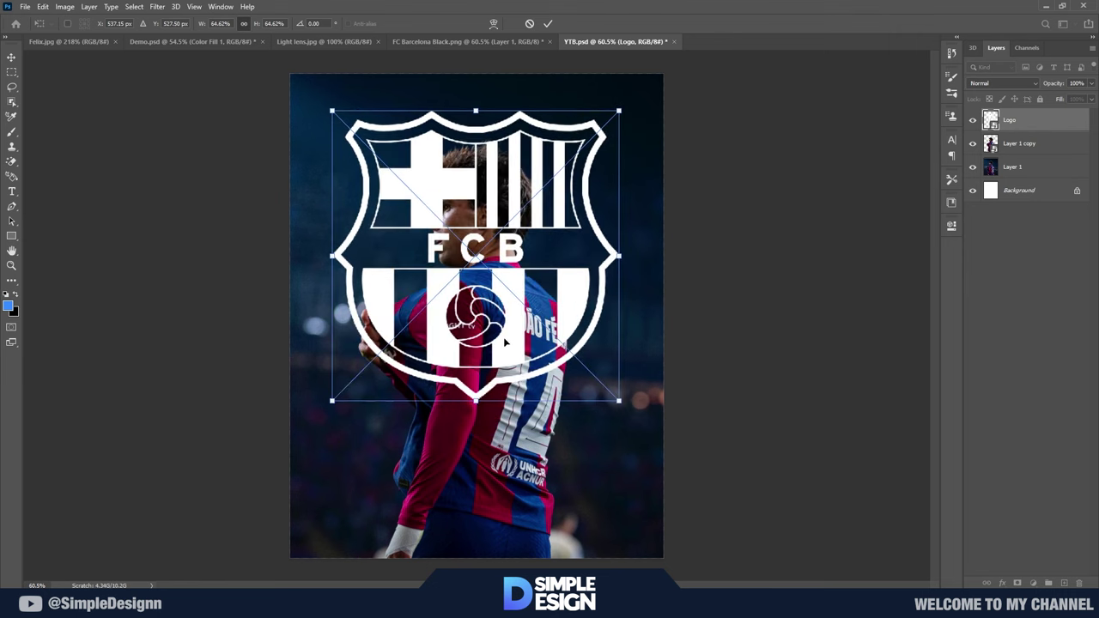
pyautogui.press('Return')
# Step: Move the Logo layer behind the player, enlarge it to about 70 percent and raise it slightly
pyautogui.click(1002, 190)
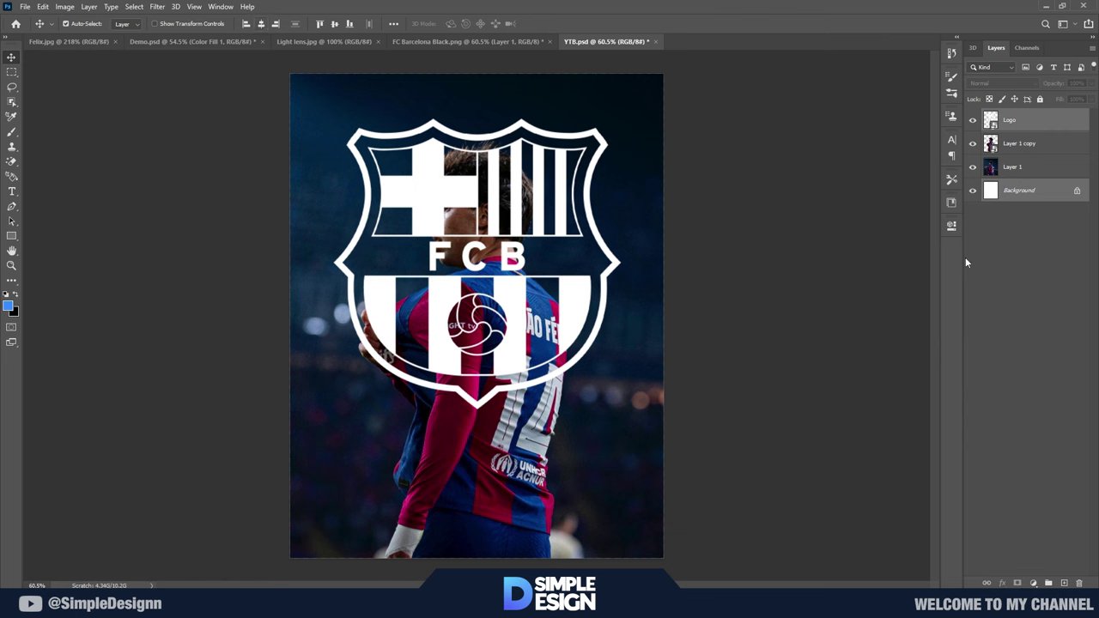
pyautogui.moveTo(1013, 120); pyautogui.dragTo(1013, 157)
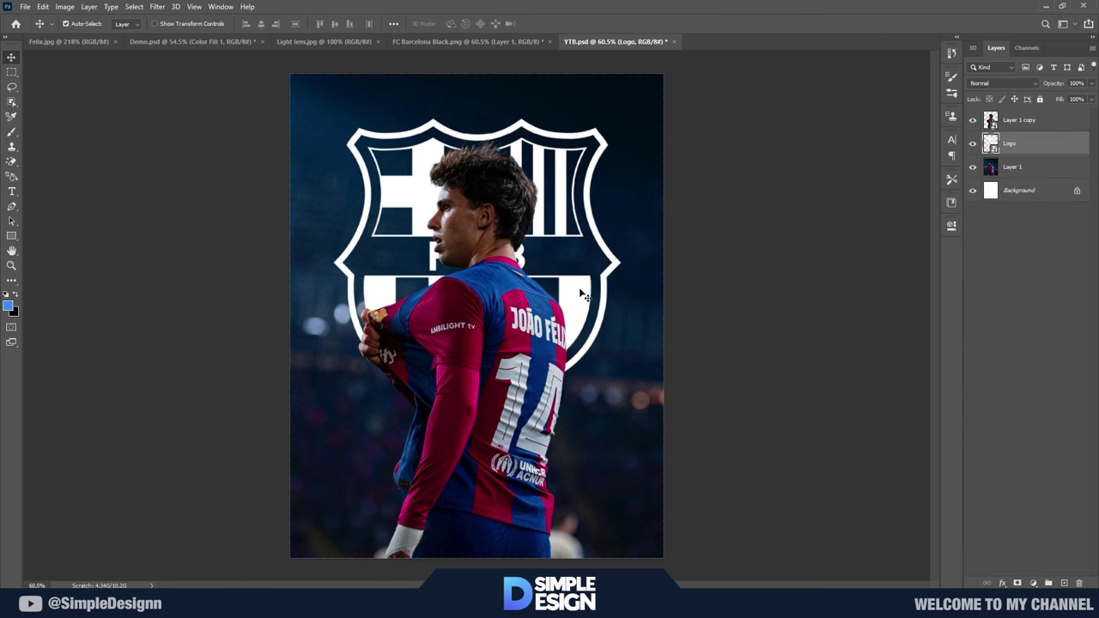
pyautogui.hotkey('ctrl', 't')
pyautogui.moveTo(471, 410); pyautogui.dragTo(476, 430)
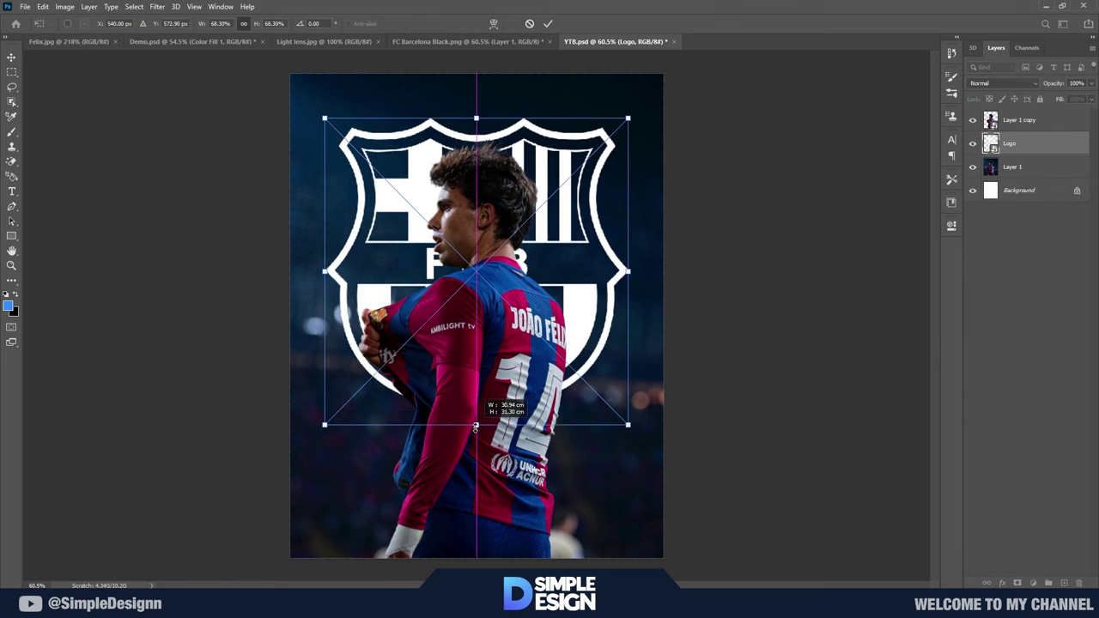
pyautogui.moveTo(591, 329); pyautogui.dragTo(589, 316)
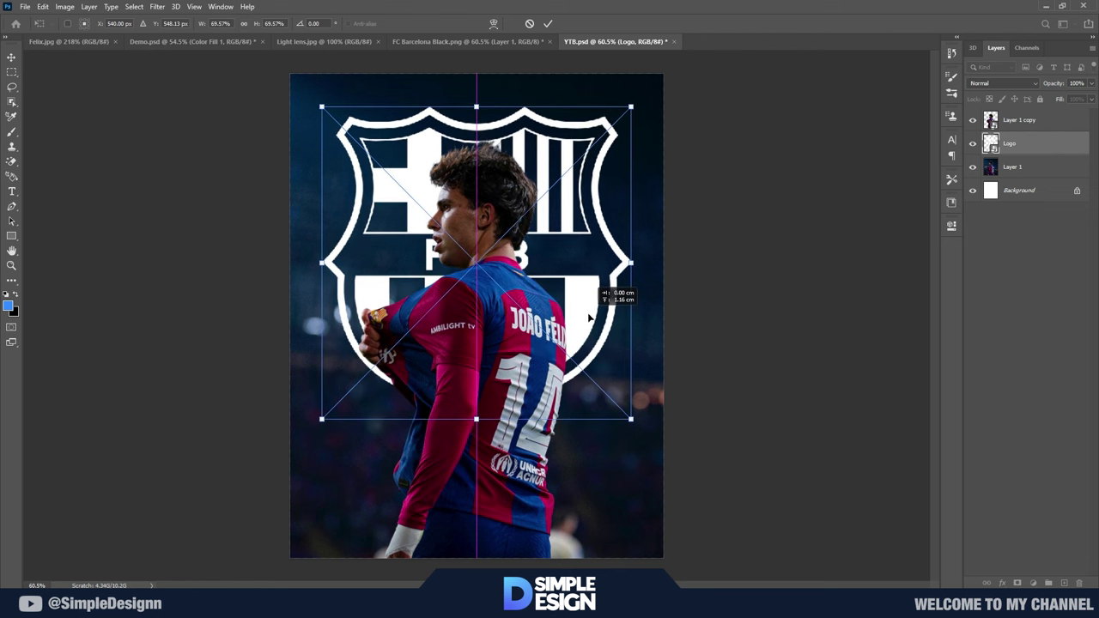
pyautogui.press('Return')
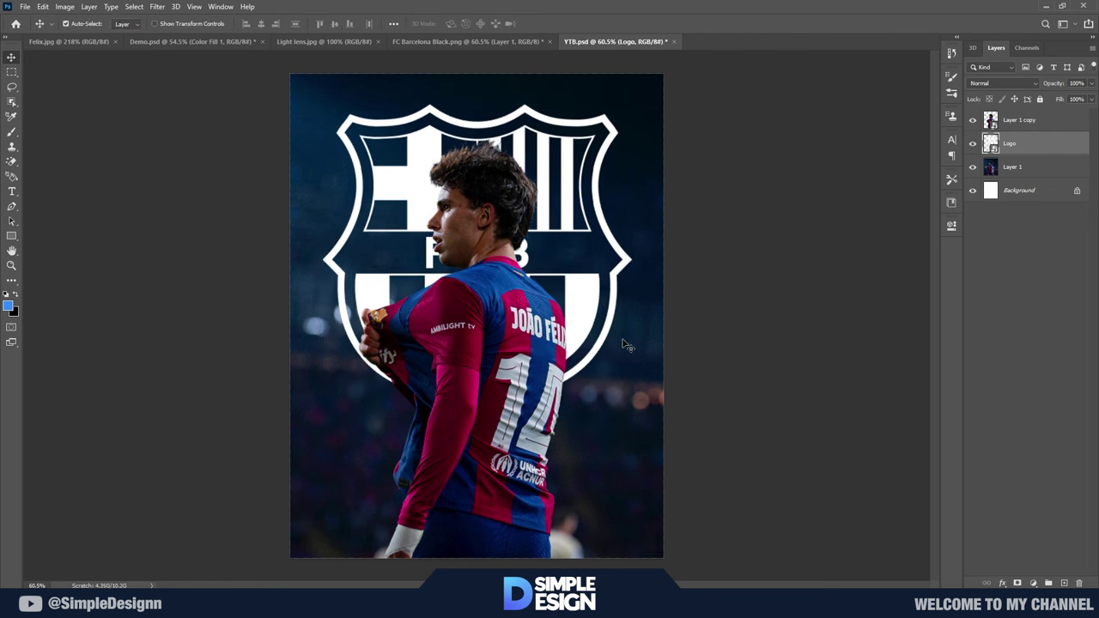
# Step: Add a blue Outer Glow to the Logo layer with raised opacity
pyautogui.rightClick(1054, 147)
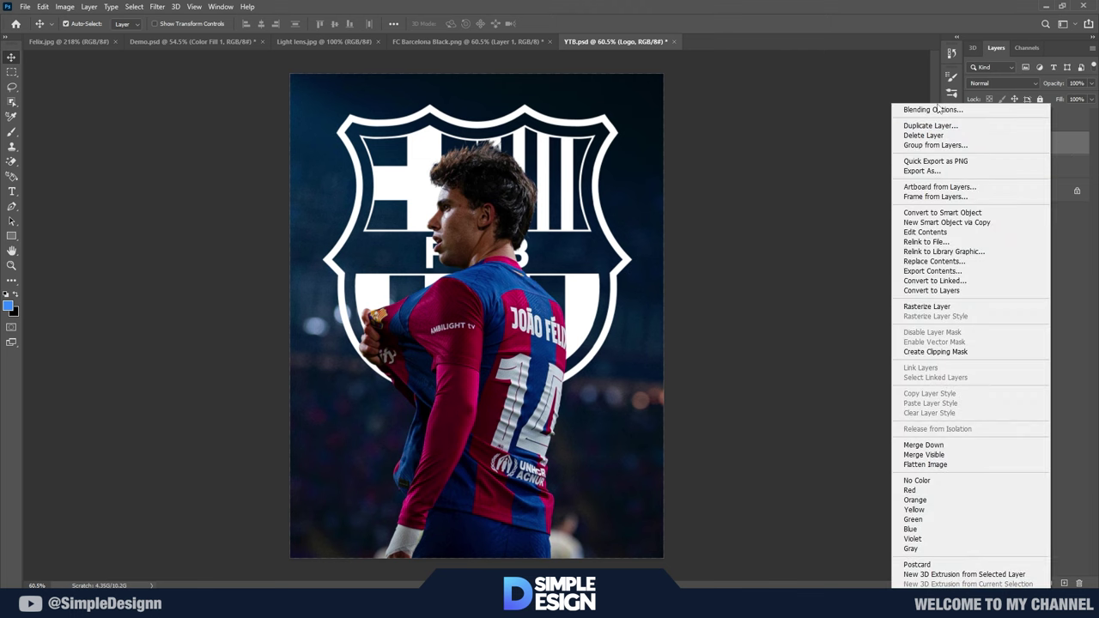
pyautogui.click(936, 109)
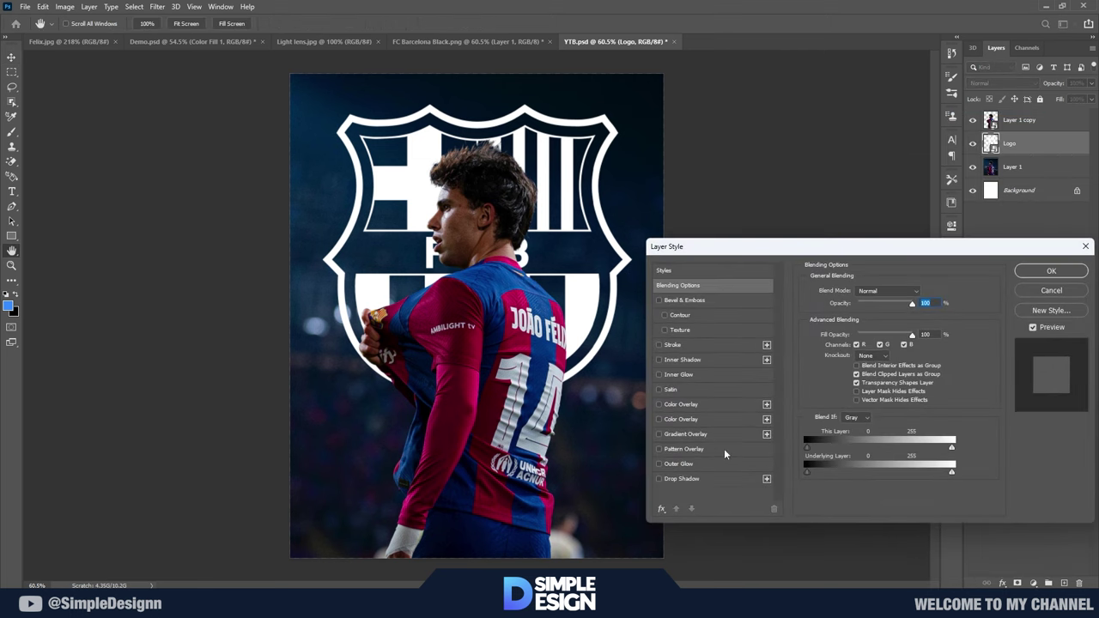
pyautogui.click(701, 460)
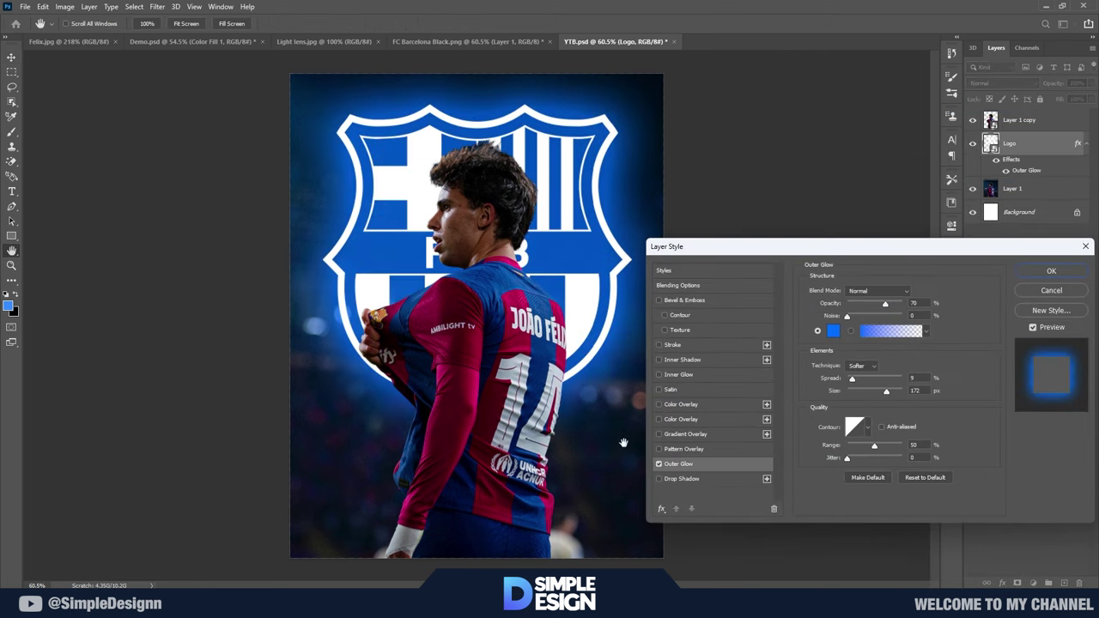
pyautogui.click(833, 333)
pyautogui.moveTo(869, 309); pyautogui.dragTo(868, 304)
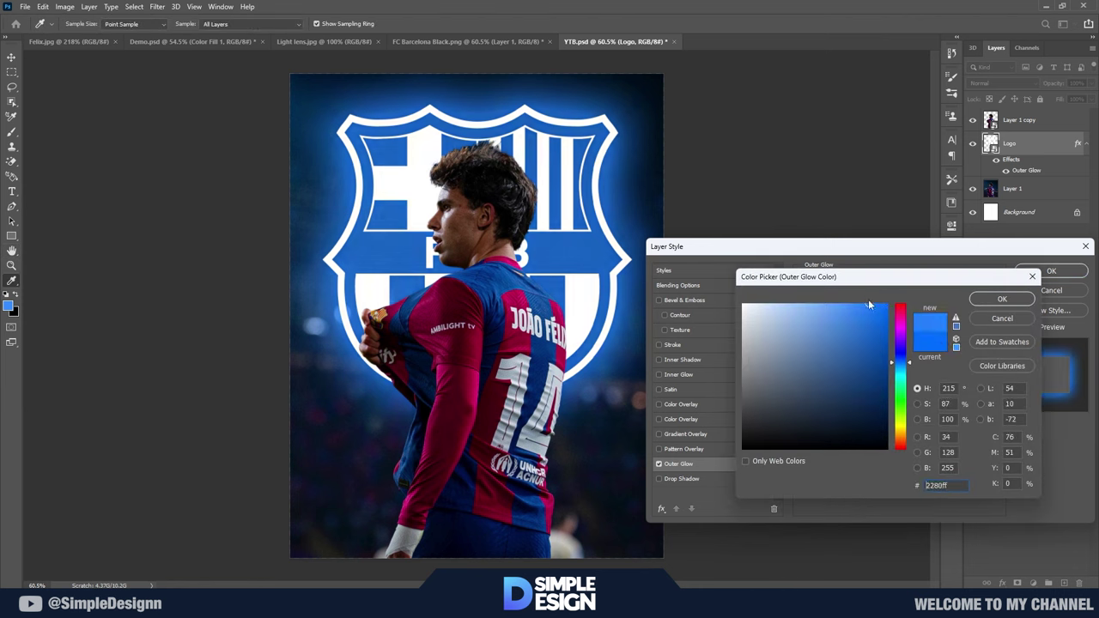
pyautogui.click(876, 306)
pyautogui.click(1019, 300)
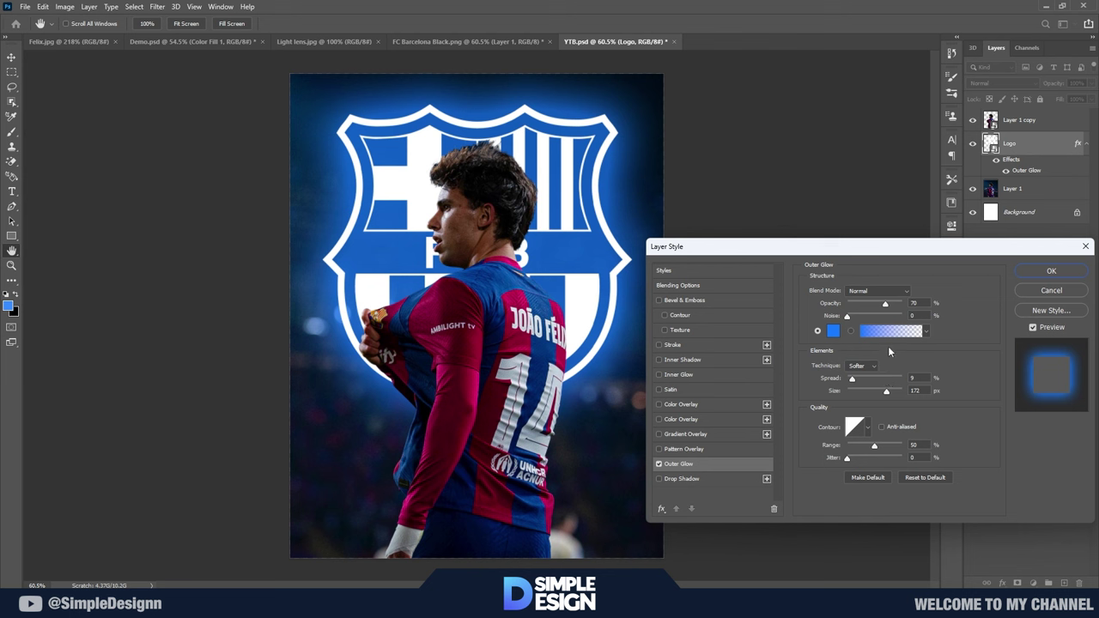
pyautogui.moveTo(886, 306); pyautogui.dragTo(897, 307)
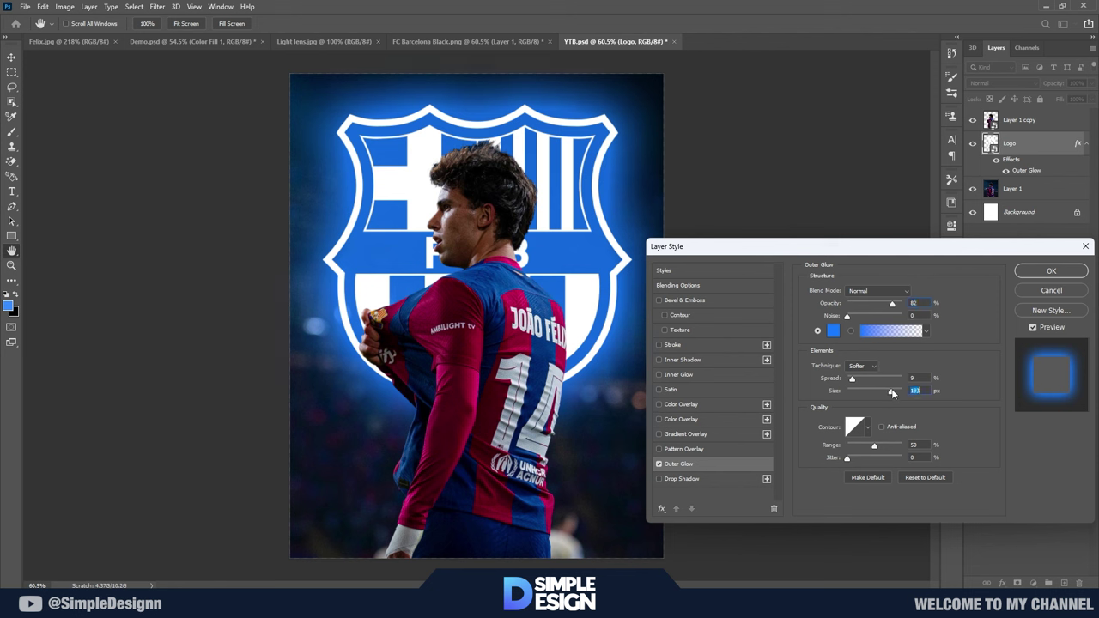
# Step: Try then remove Bevel & Emboss and Drop Shadow, and apply the style
pyautogui.click(687, 301)
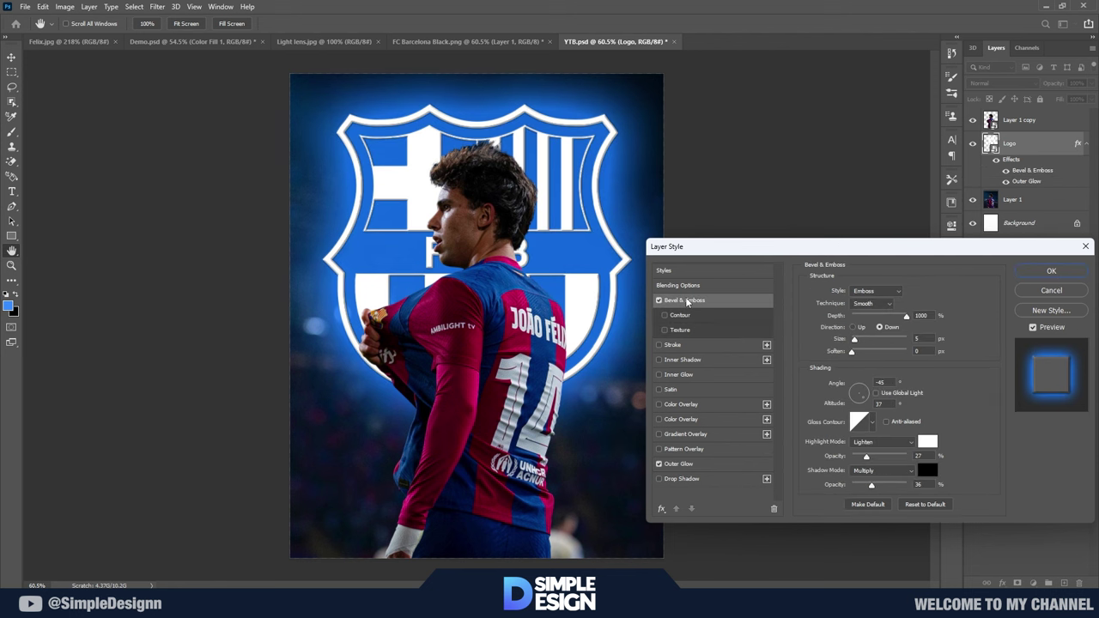
pyautogui.click(659, 301)
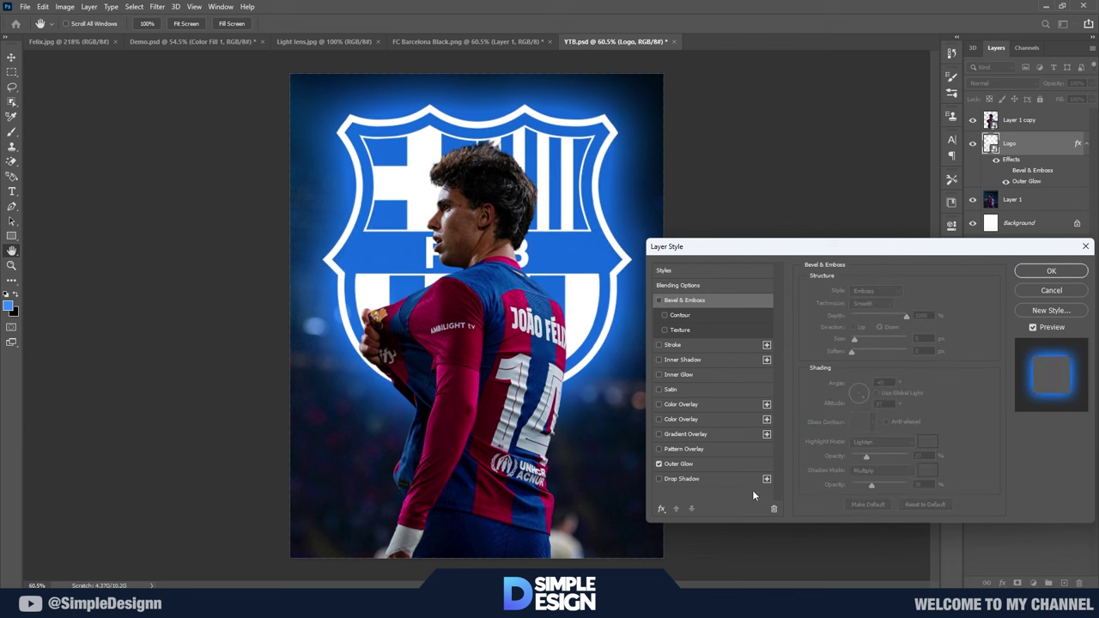
pyautogui.click(701, 477)
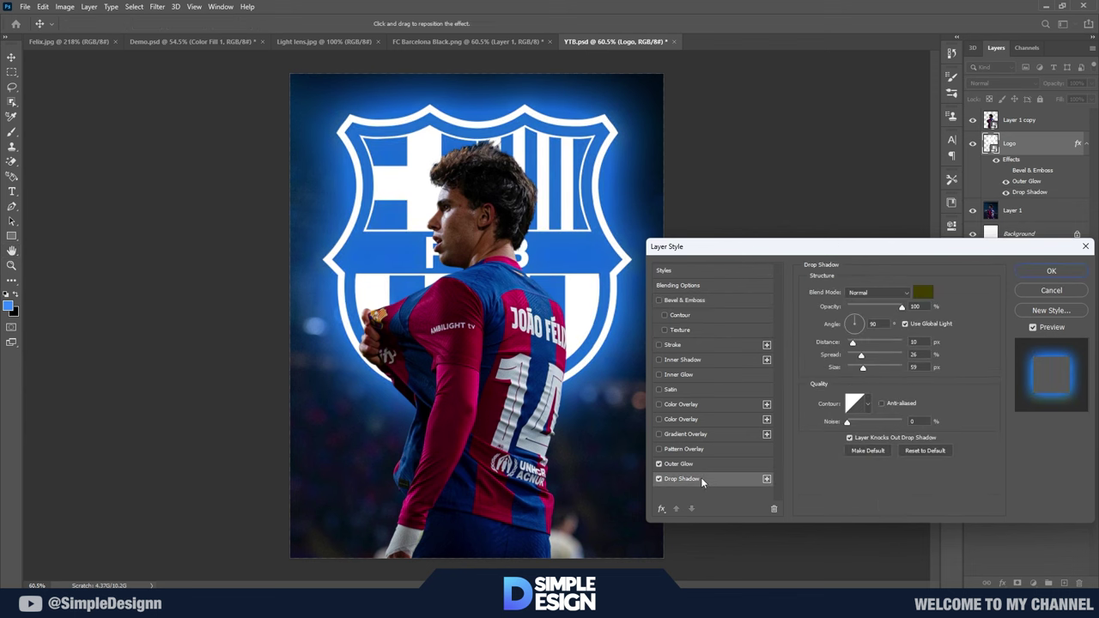
pyautogui.click(659, 479)
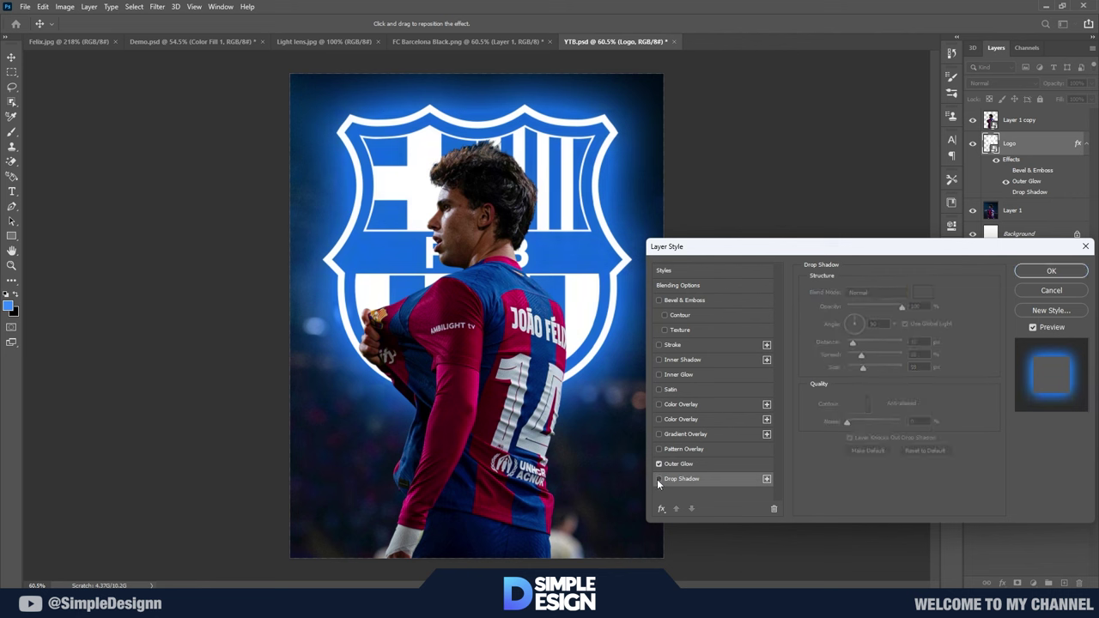
pyautogui.click(1035, 271)
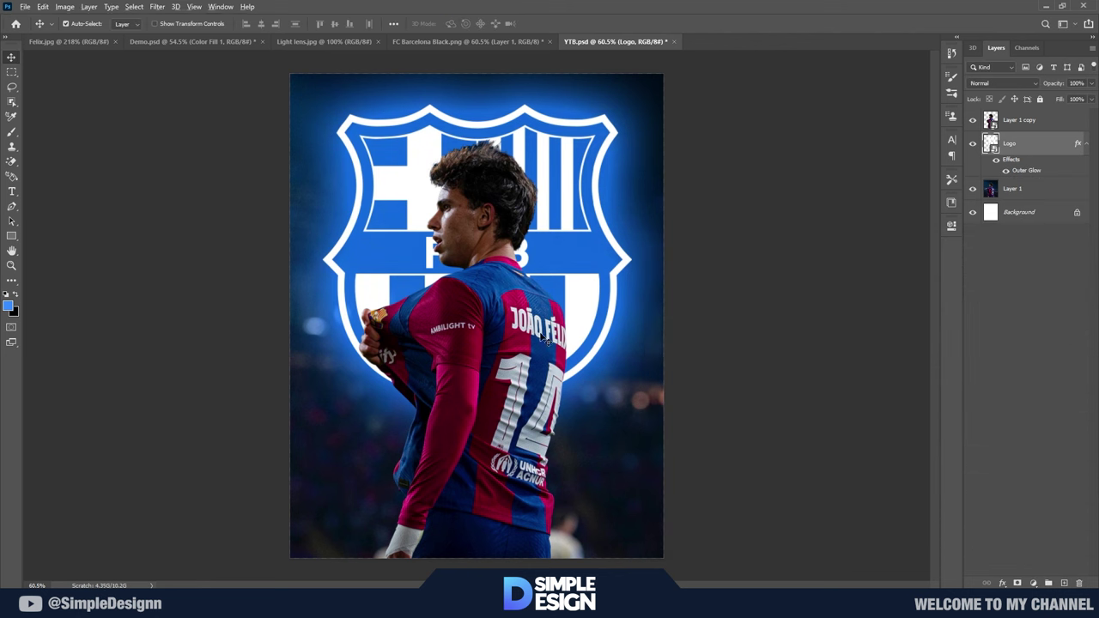
# Step: Add a new Light layer and paint soft blue light over the player's chest
pyautogui.click(1065, 583)
pyautogui.write('Light')
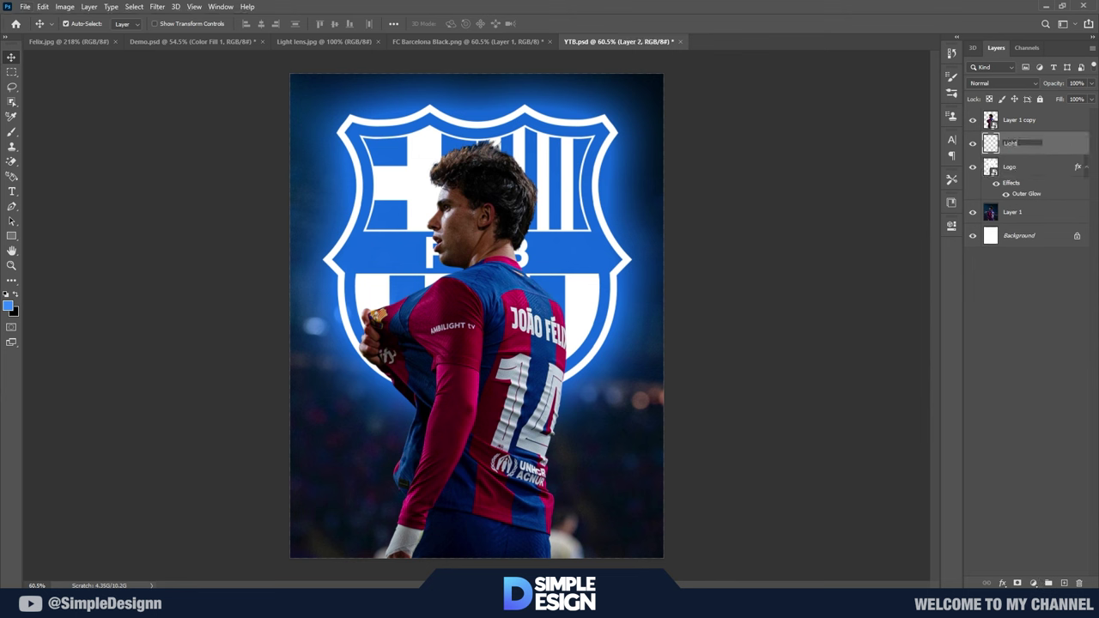
pyautogui.press('b')
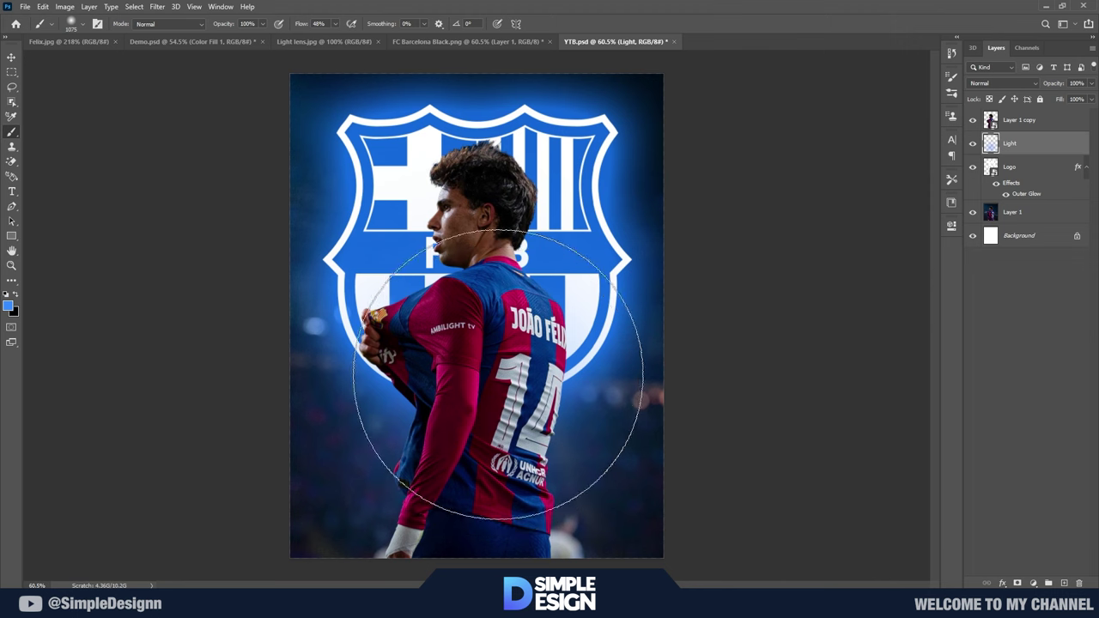
pyautogui.click(486, 335)
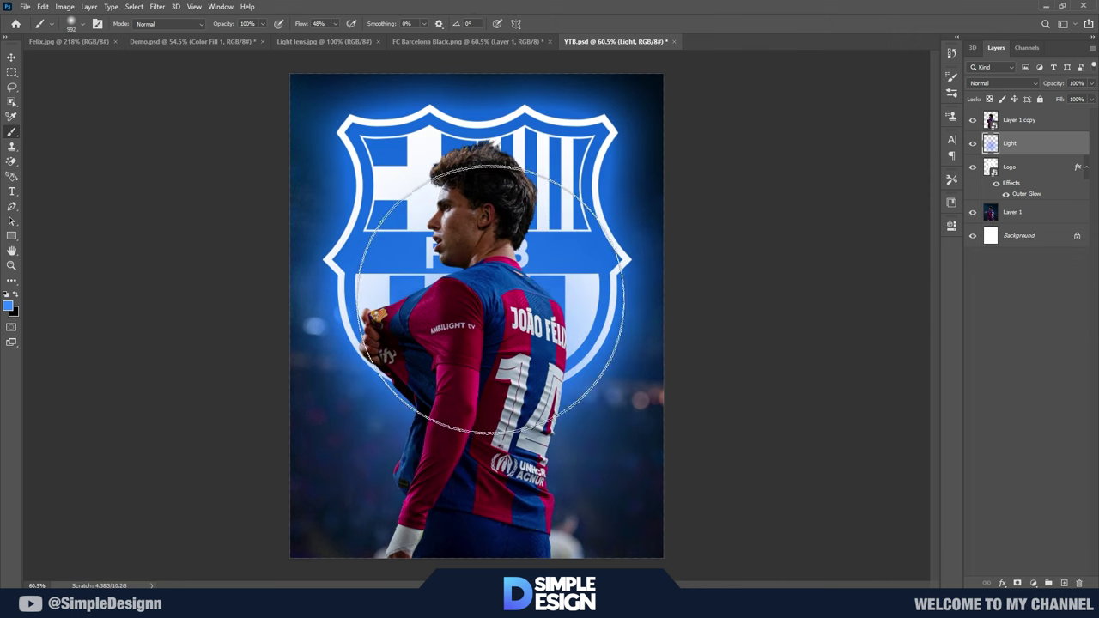
# Step: Group the Light, Logo and Layer 1 layers together
pyautogui.press('v')
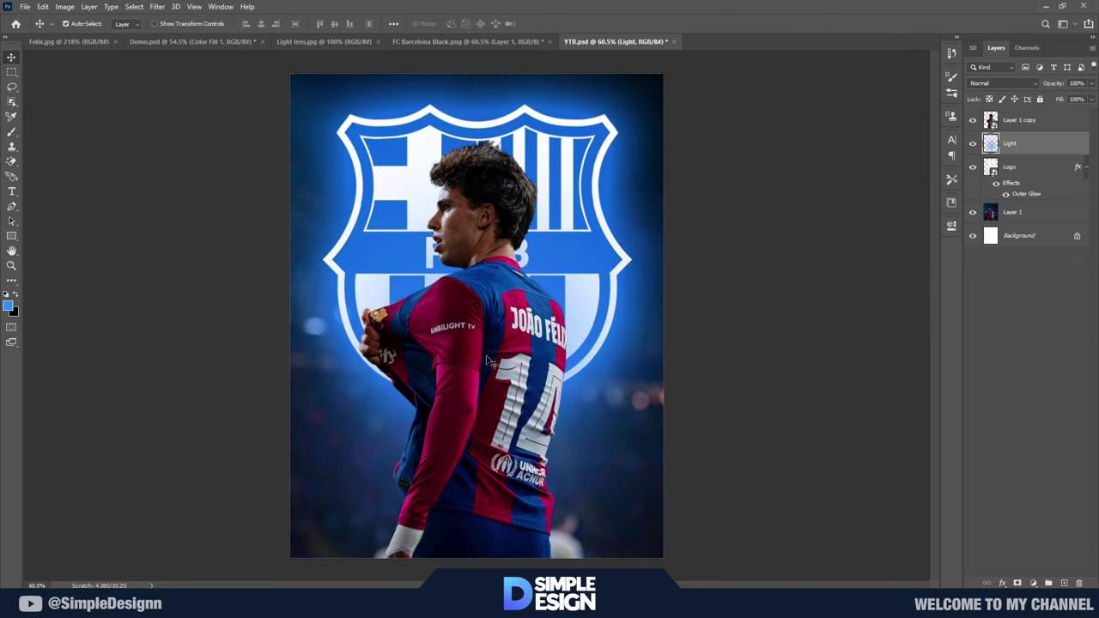
pyautogui.keyDown('shift'); pyautogui.click(1022, 212); pyautogui.keyUp('shift')
pyautogui.hotkey('ctrl', 'g')
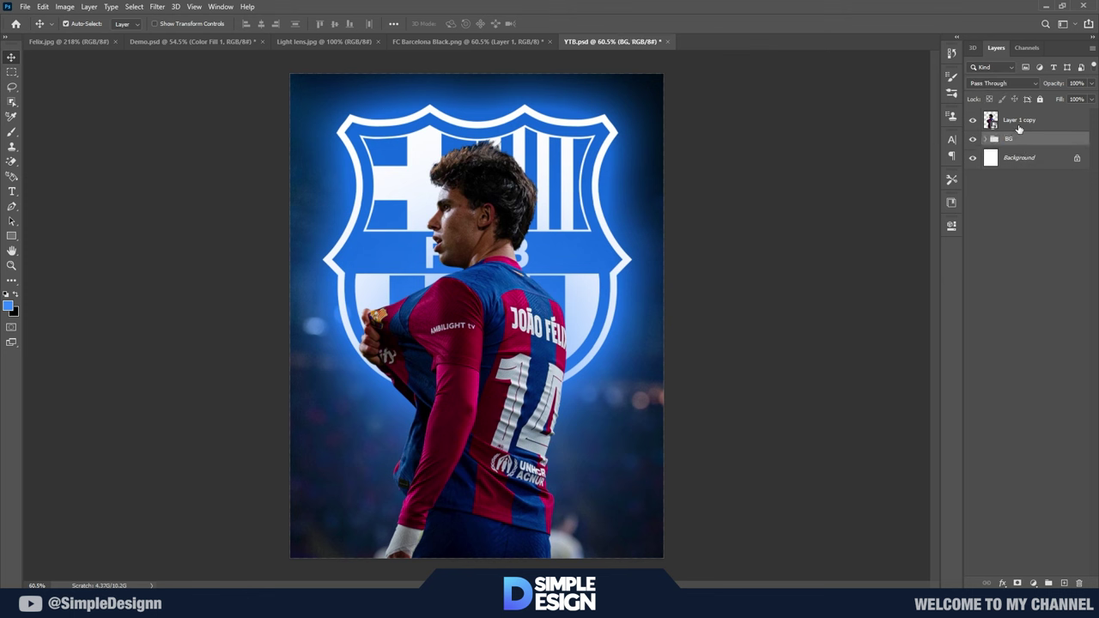
# Step: Add an Exposure adjustment clipped to Layer 1 copy, set to −3.33
pyautogui.click(1024, 126)
pyautogui.click(1036, 584)
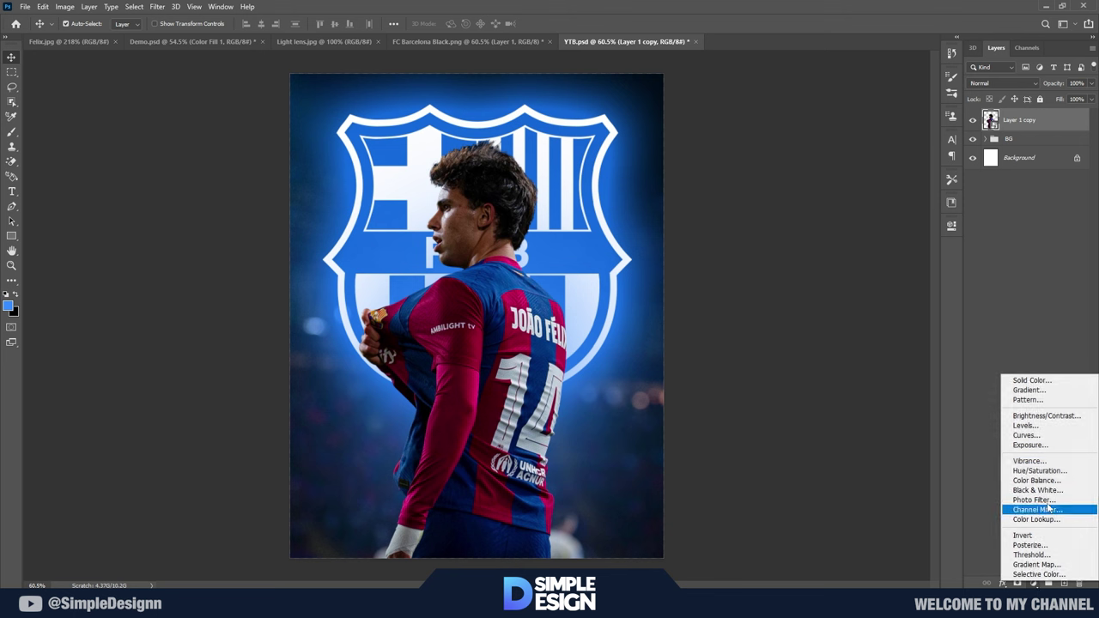
pyautogui.click(1043, 448)
pyautogui.click(867, 417)
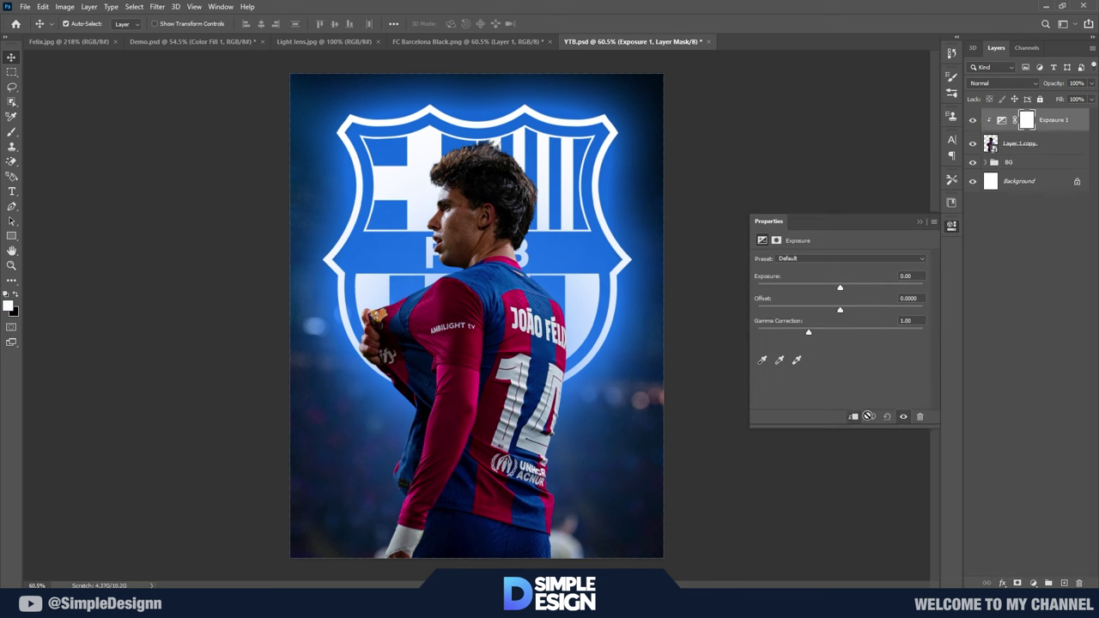
pyautogui.moveTo(835, 283); pyautogui.dragTo(798, 290)
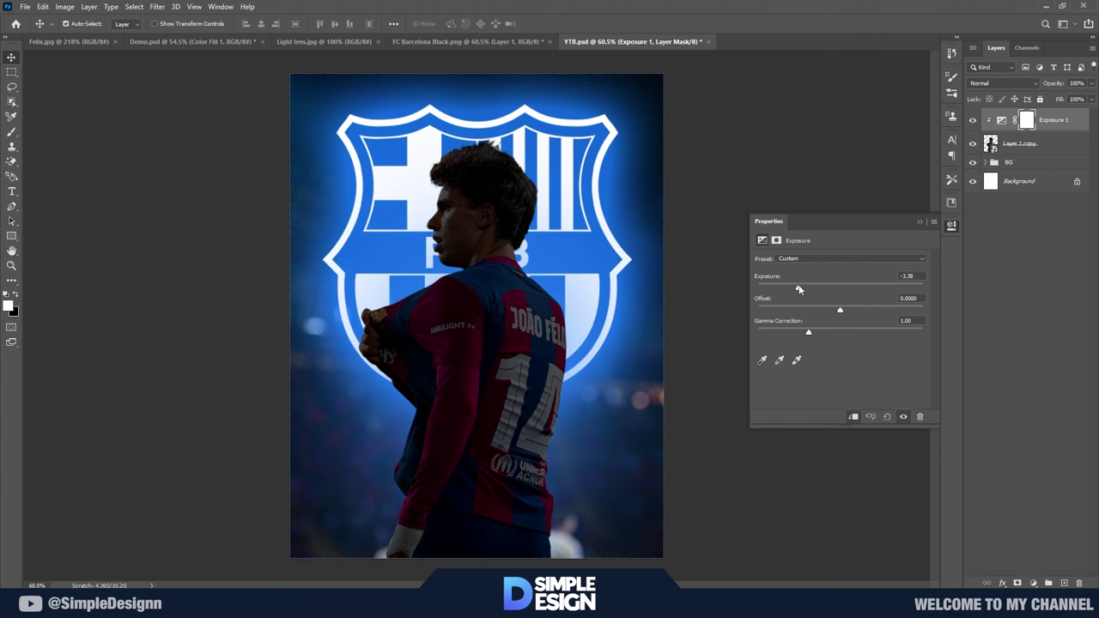
pyautogui.click(920, 223)
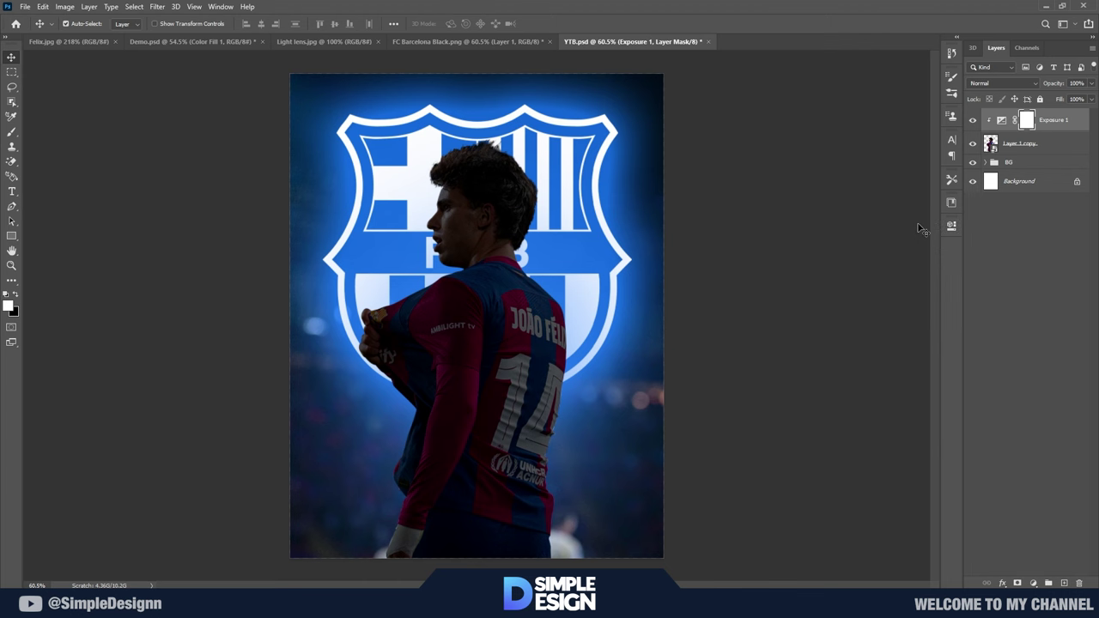
# Step: Paint black on the Exposure mask to remove the darkening from the back, head and hair
pyautogui.press('b')
pyautogui.press('x')
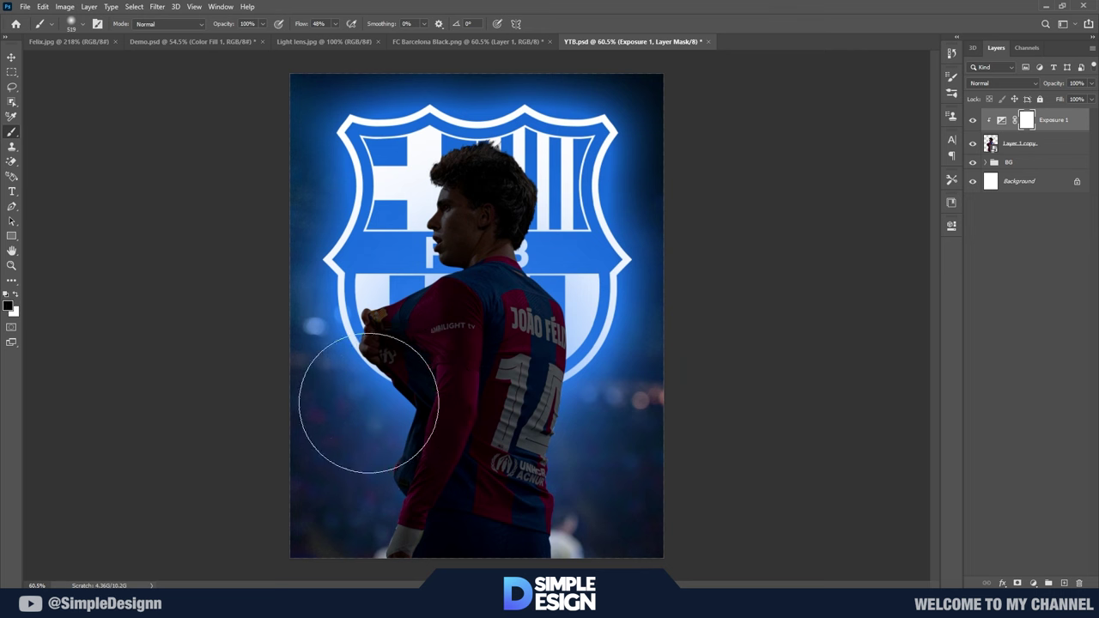
pyautogui.moveTo(537, 227); pyautogui.dragTo(536, 407)
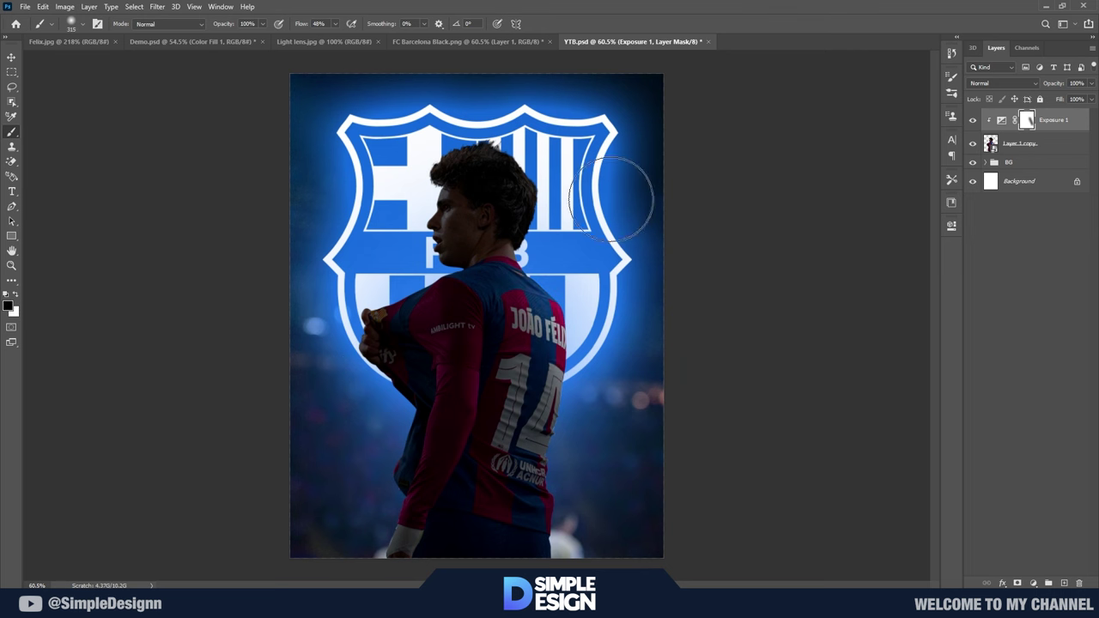
pyautogui.moveTo(567, 133)
pyautogui.mouseDown()
pyautogui.moveTo(428, 236)
pyautogui.moveTo(384, 439)
pyautogui.moveTo(455, 369)
pyautogui.moveTo(441, 307)
pyautogui.moveTo(490, 246)
pyautogui.moveTo(502, 194)
pyautogui.moveTo(568, 268)
pyautogui.moveTo(543, 304)
pyautogui.moveTo(589, 404)
pyautogui.moveTo(599, 493)
pyautogui.moveTo(607, 424)
pyautogui.moveTo(584, 329)
pyautogui.moveTo(541, 249)
pyautogui.moveTo(489, 201)
pyautogui.moveTo(468, 136)
pyautogui.moveTo(467, 183)
pyautogui.moveTo(423, 265)
pyautogui.mouseUp()
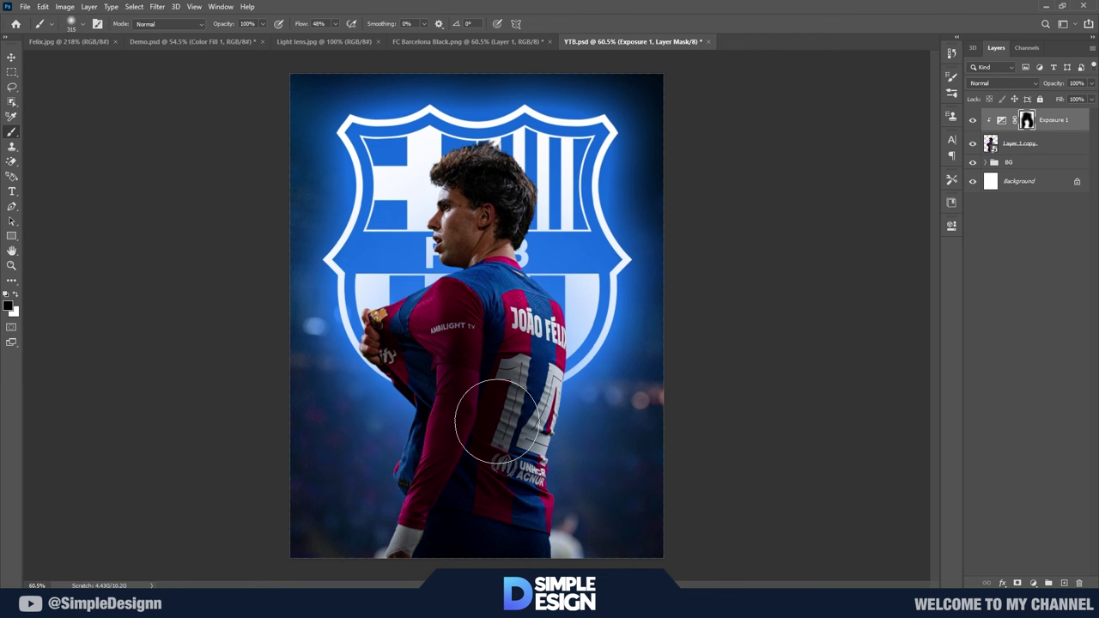
# Step: Add a blue Solid Color fill layer and clip it to the player cut-out
pyautogui.click(1033, 584)
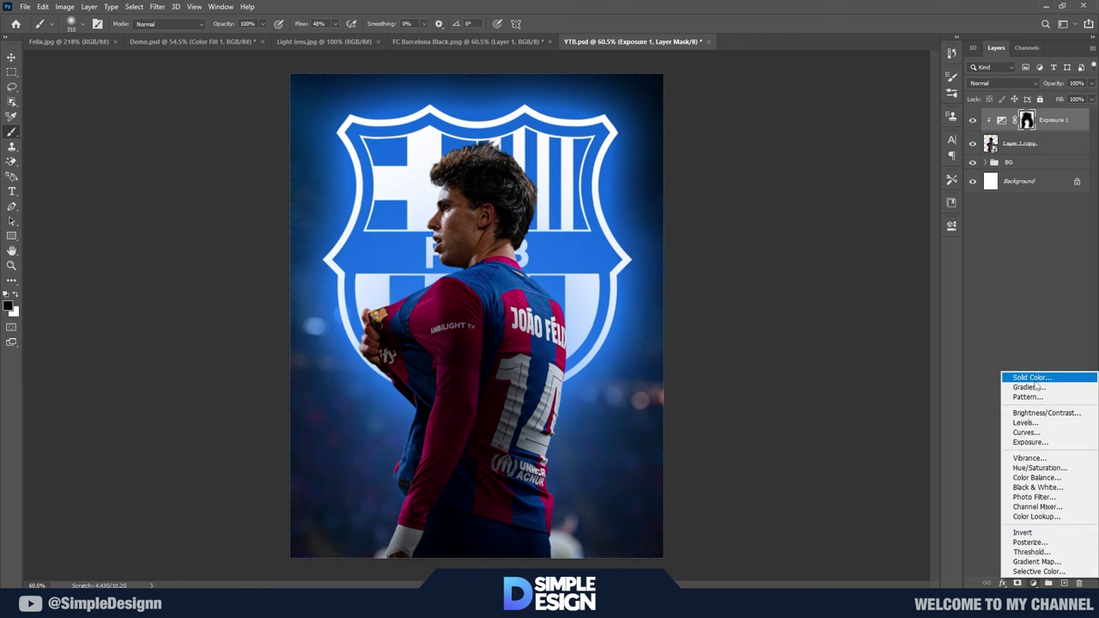
pyautogui.click(1033, 378)
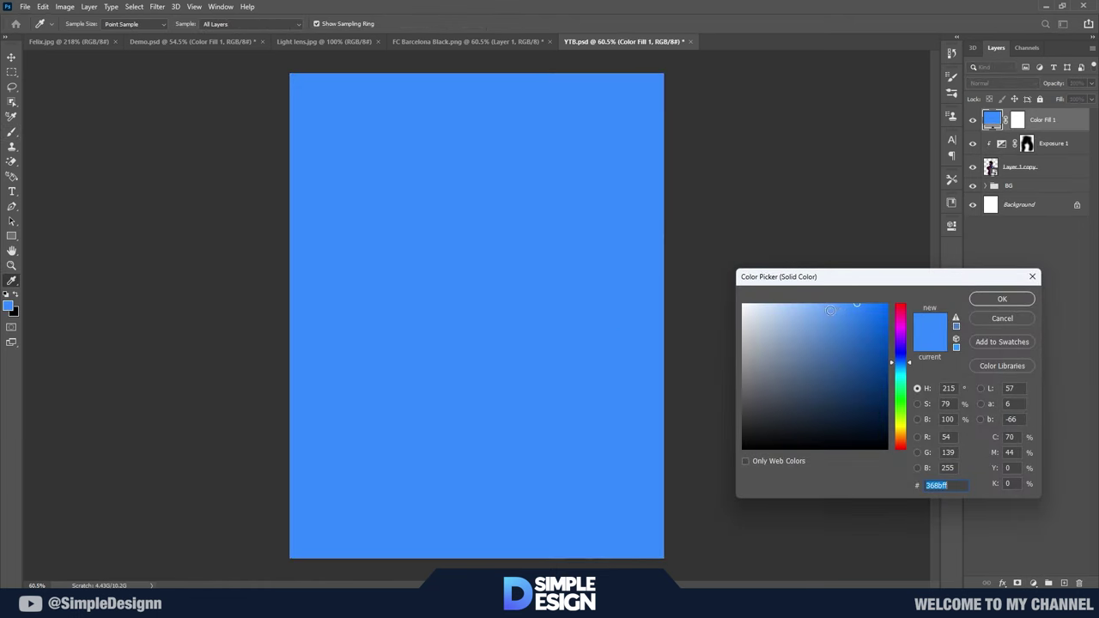
pyautogui.click(1000, 300)
pyautogui.keyDown('alt'); pyautogui.click(1062, 130); pyautogui.keyUp('alt')
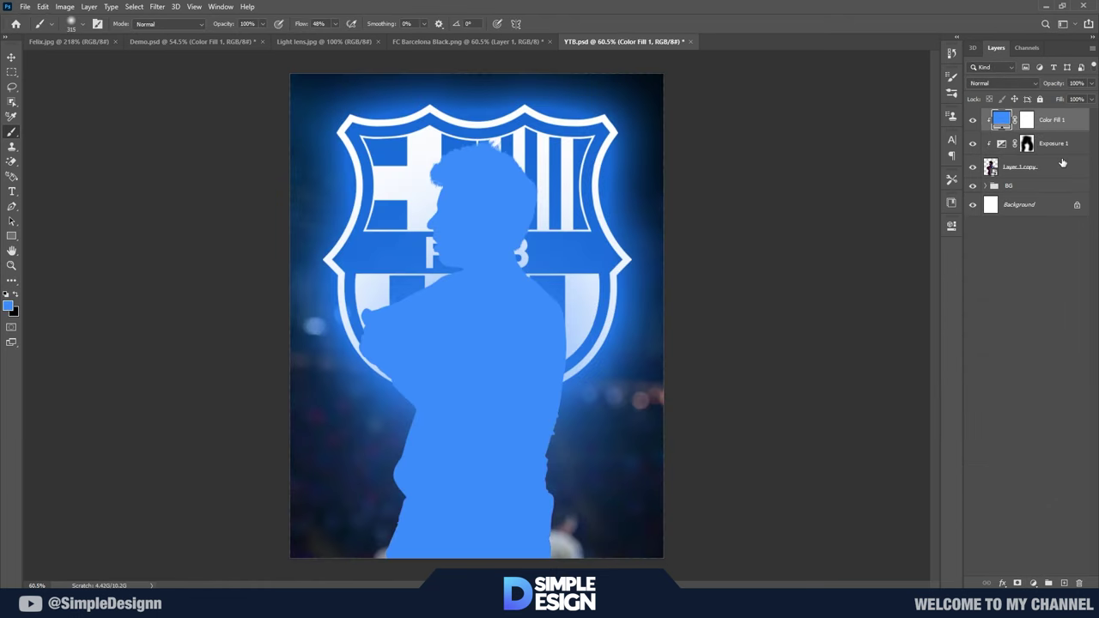
# Step: Set the Color Fill 1 layer to Multiply blend mode at 51% opacity
pyautogui.click(1003, 84)
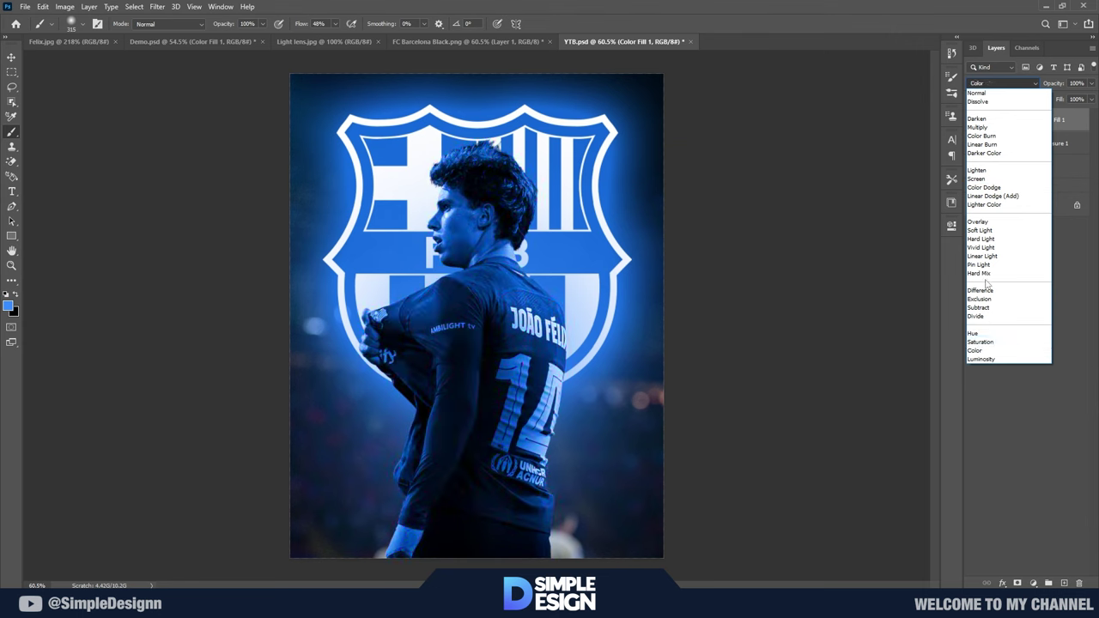
pyautogui.click(991, 129)
pyautogui.scroll(1, 453, 385)
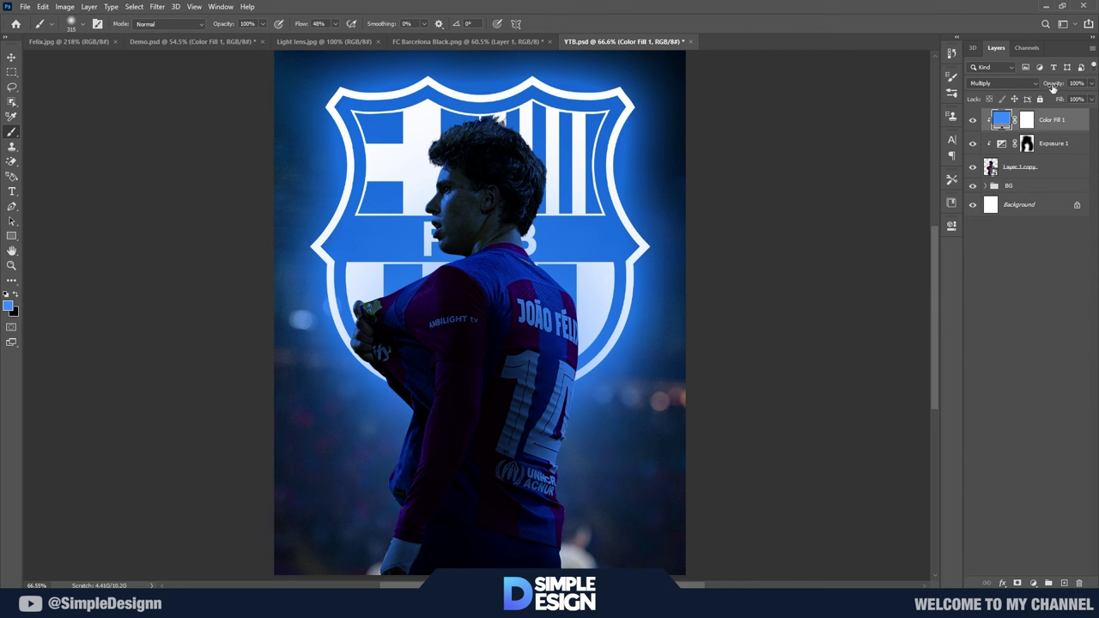
pyautogui.moveTo(1031, 88); pyautogui.dragTo(1036, 94)
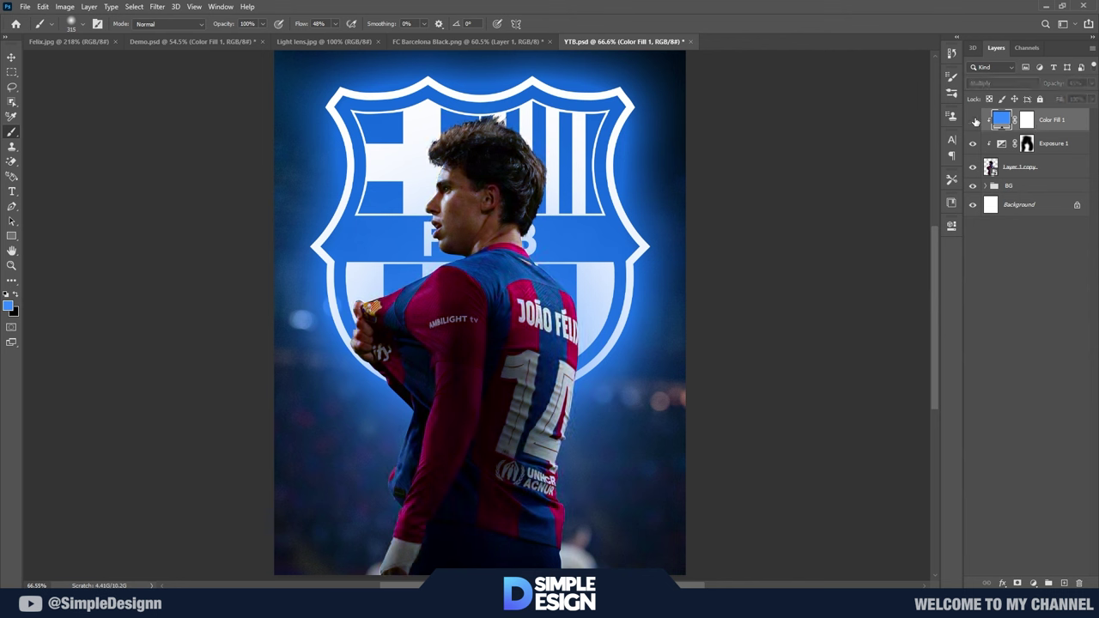
pyautogui.moveTo(1048, 84); pyautogui.dragTo(1046, 113)
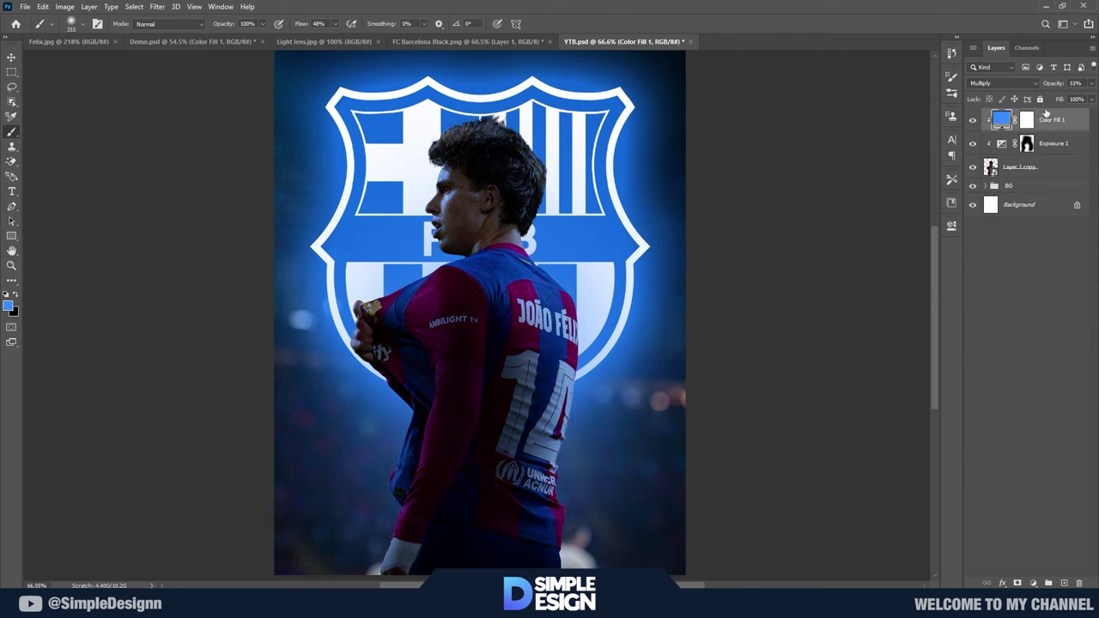
pyautogui.click(1022, 292)
pyautogui.scroll(-1, 615, 289)
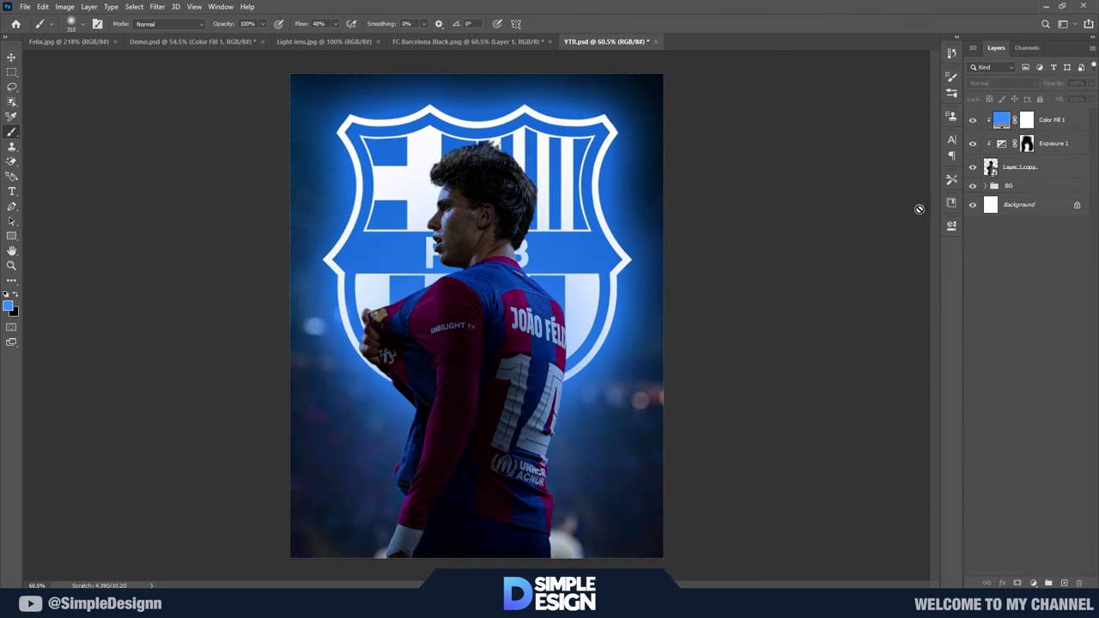
pyautogui.click(1061, 124)
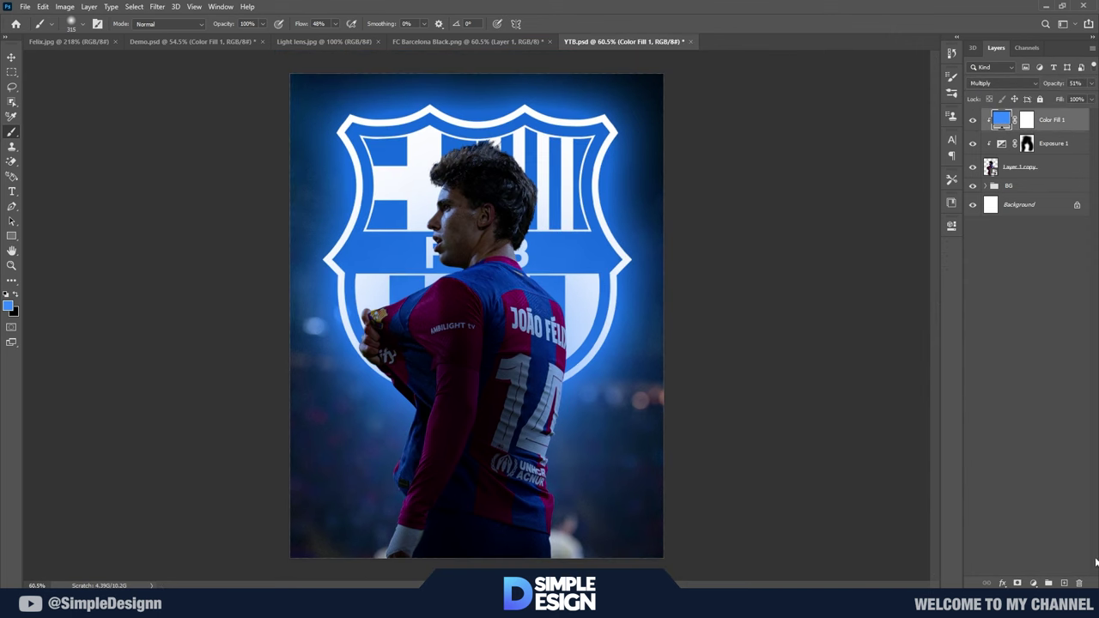
pyautogui.click(1036, 583)
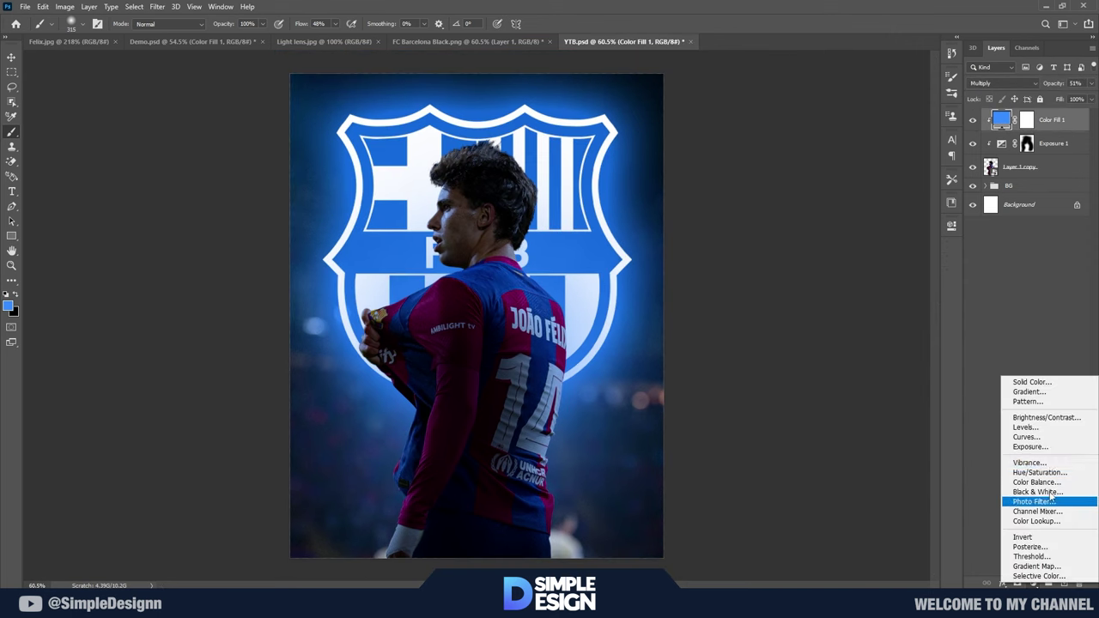
# Step: Add a positive Exposure 2 adjustment clipped to the player, with its mask inverted to black
pyautogui.click(1031, 447)
pyautogui.moveTo(840, 286); pyautogui.dragTo(851, 292)
pyautogui.click(852, 417)
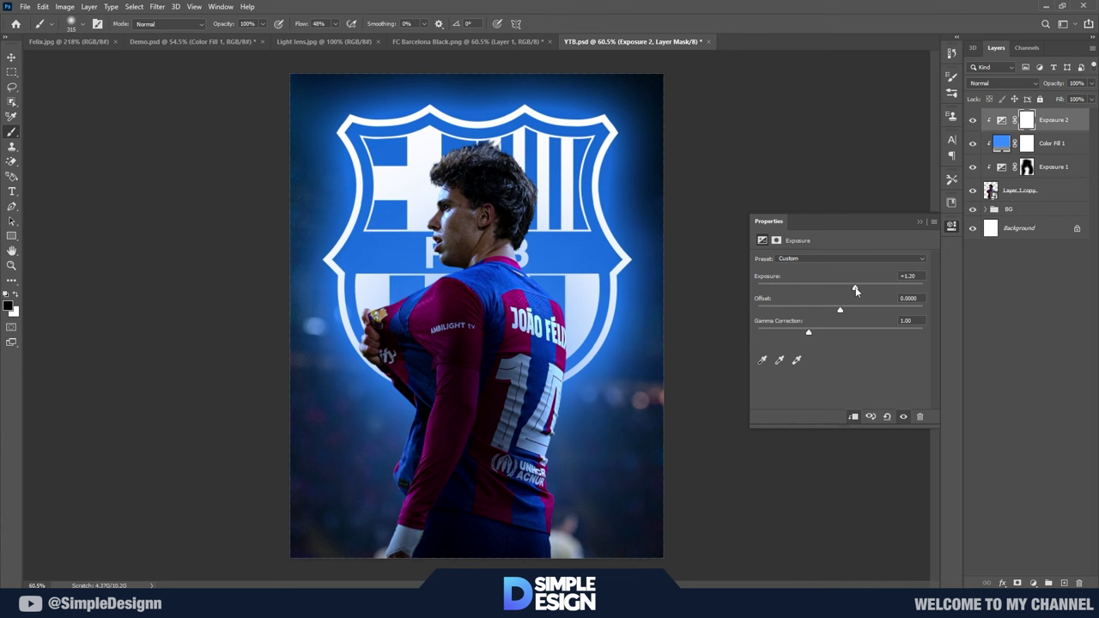
pyautogui.click(920, 222)
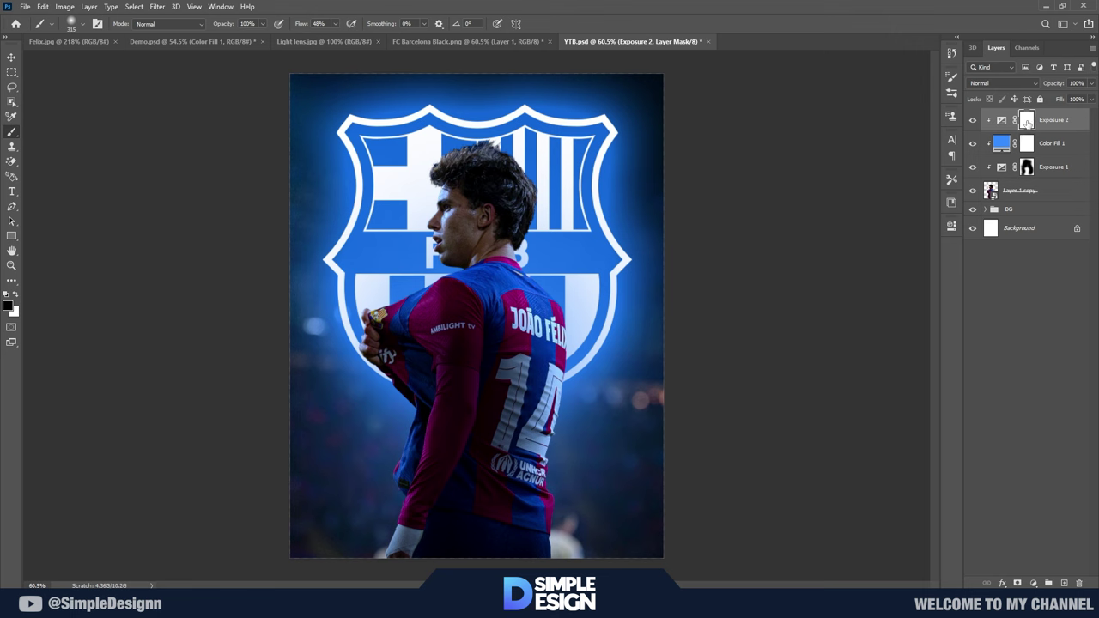
pyautogui.hotkey('ctrl', 'i')
# Step: Switch to white, size the brush to about 224 px, and pan around the face and hair
pyautogui.scroll(3, 636, 267)
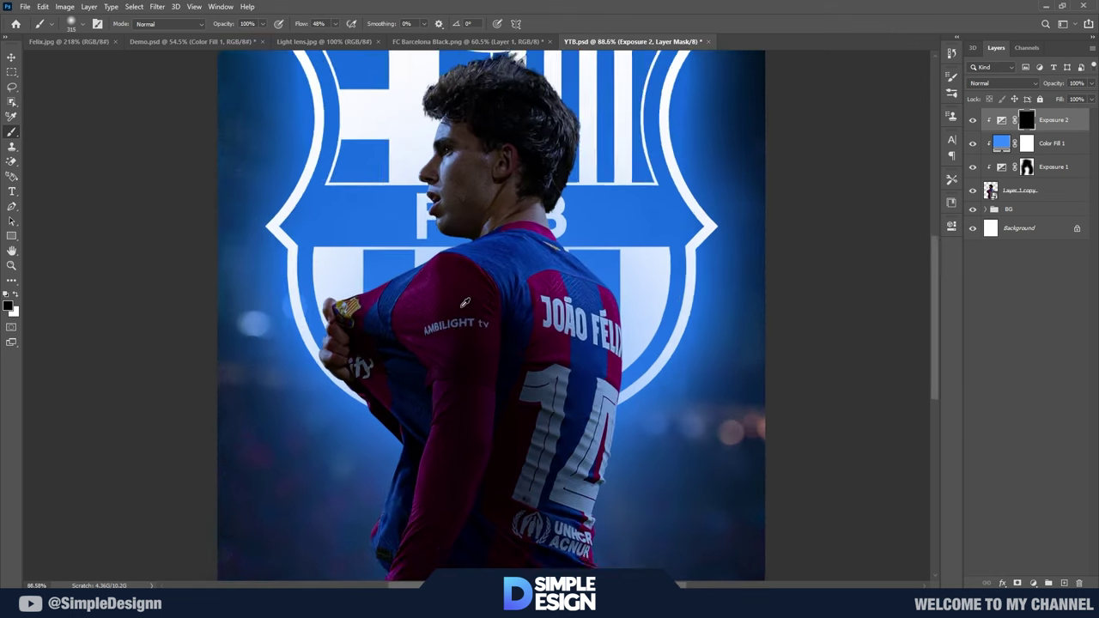
pyautogui.scroll(2, 637, 267)
pyautogui.press('x')
pyautogui.moveTo(385, 271)
pyautogui.mouseDown()
pyautogui.moveTo(359, 275)
pyautogui.moveTo(339, 412)
pyautogui.mouseUp()
pyautogui.scroll(4, 358, 275)
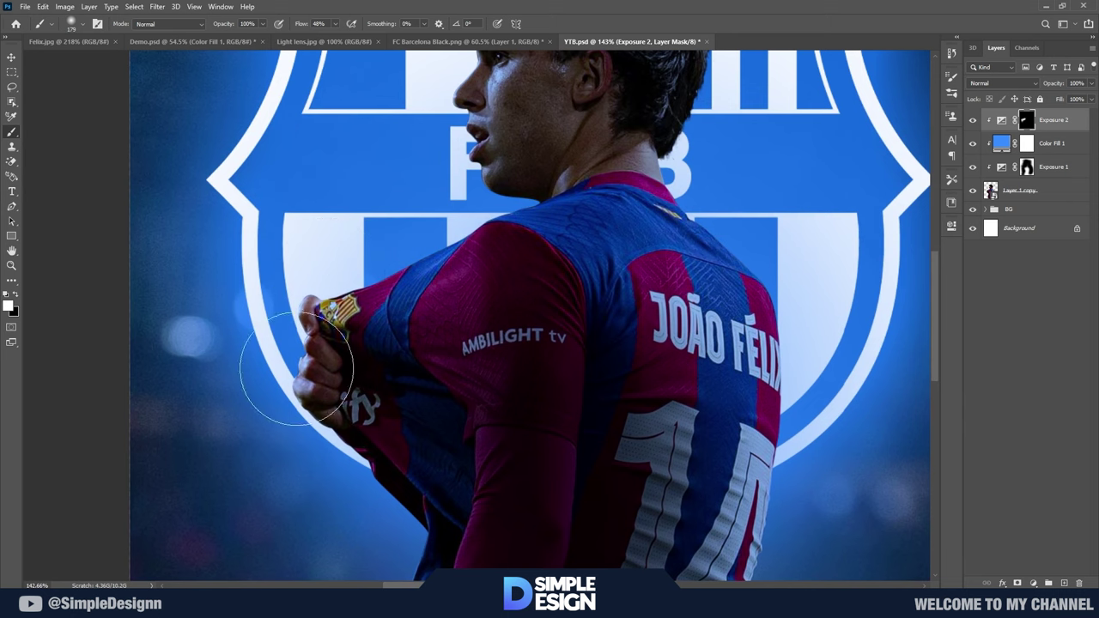
pyautogui.moveTo(590, 344); pyautogui.dragTo(494, 453)
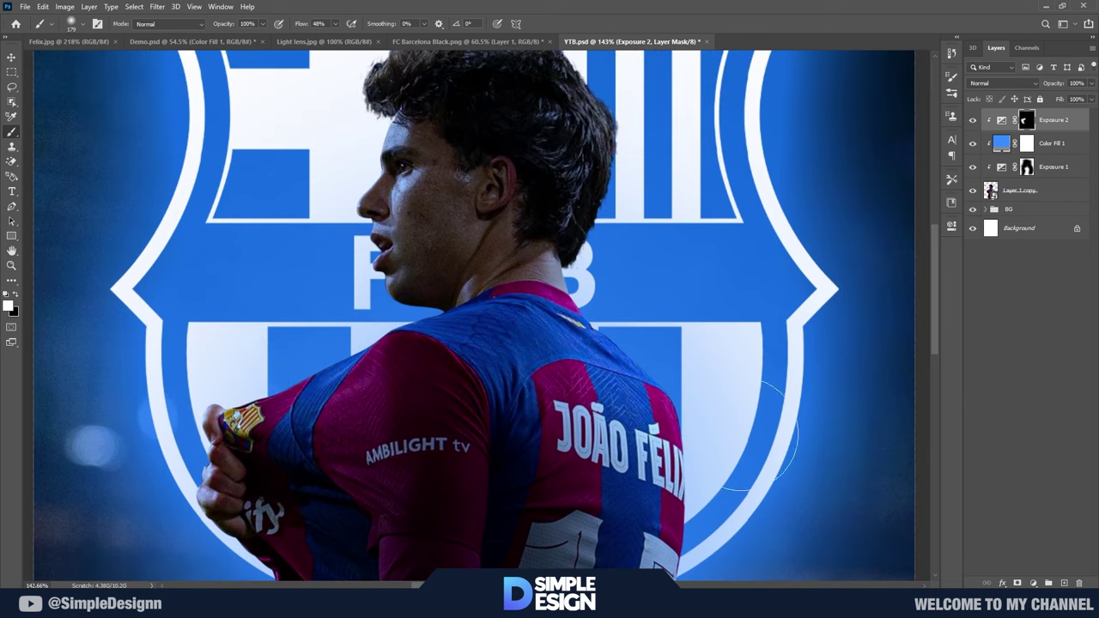
pyautogui.moveTo(651, 148); pyautogui.dragTo(672, 294)
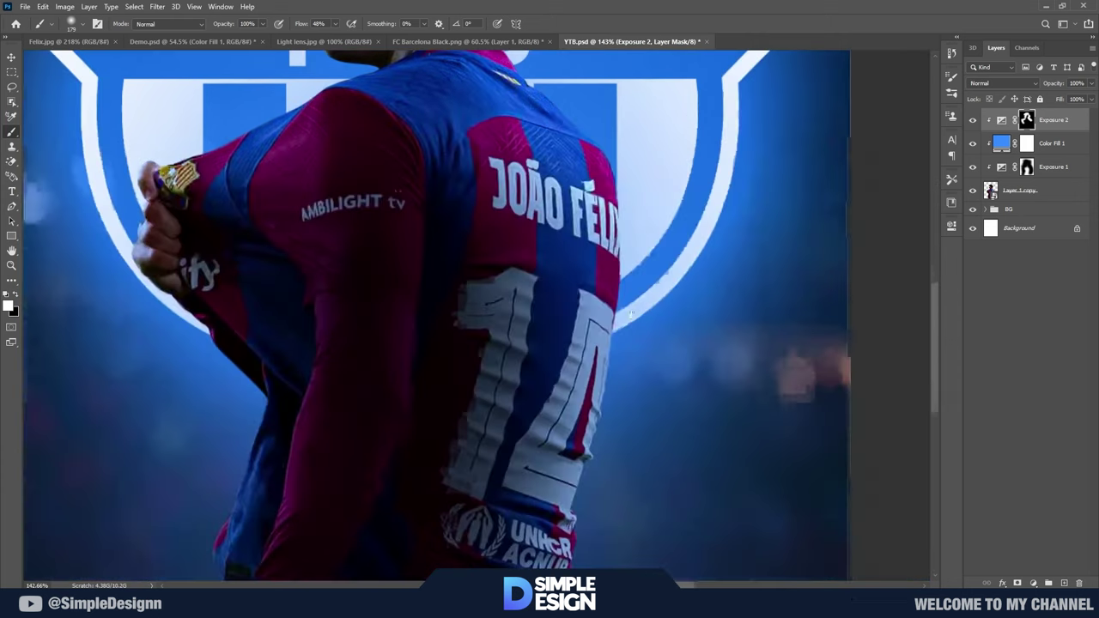
pyautogui.moveTo(631, 315); pyautogui.dragTo(613, 197)
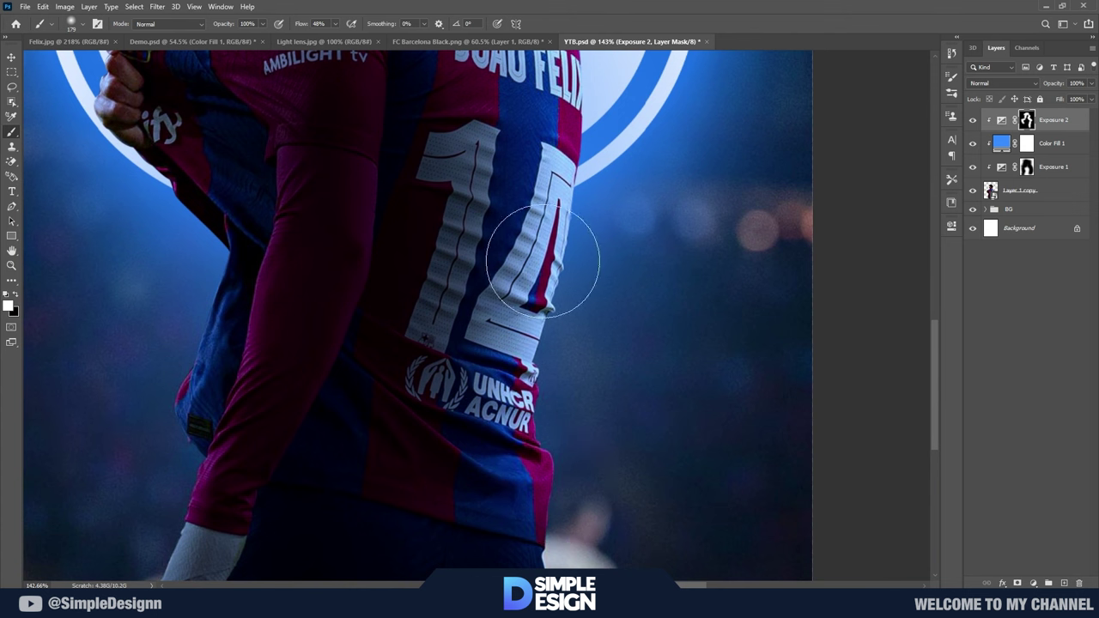
# Step: Paint brightness onto the jersey's left edge with a 30 px brush, then review the head and fit the poster
pyautogui.press('[')
pyautogui.press('[')
pyautogui.press('[')
pyautogui.press('[')
pyautogui.press('[')
pyautogui.press('[')
pyautogui.press('[')
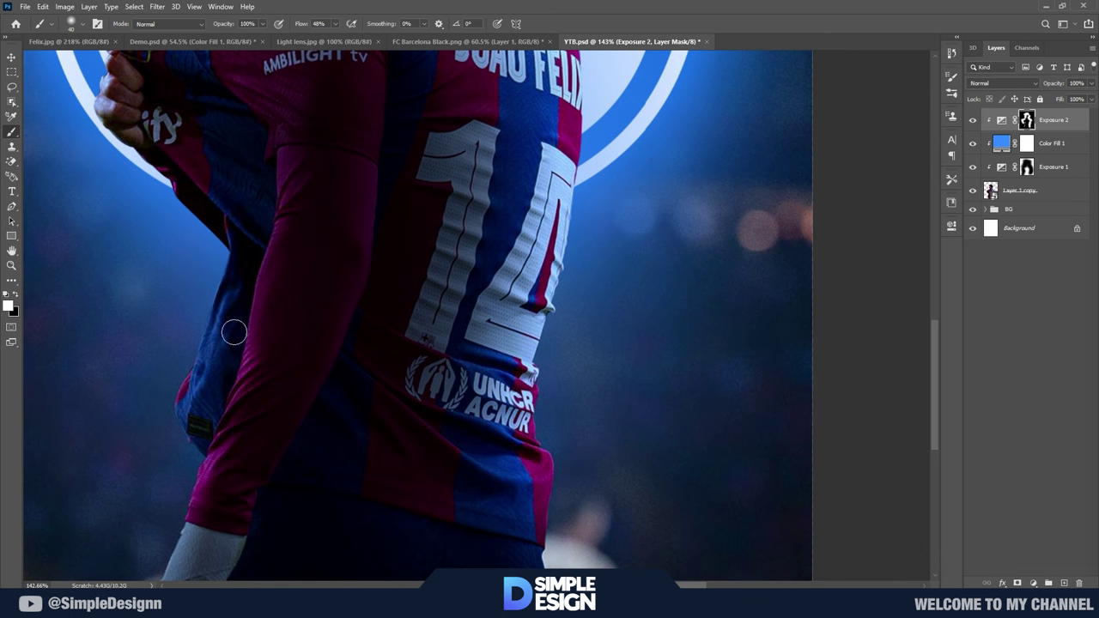
pyautogui.moveTo(234, 333); pyautogui.dragTo(221, 298)
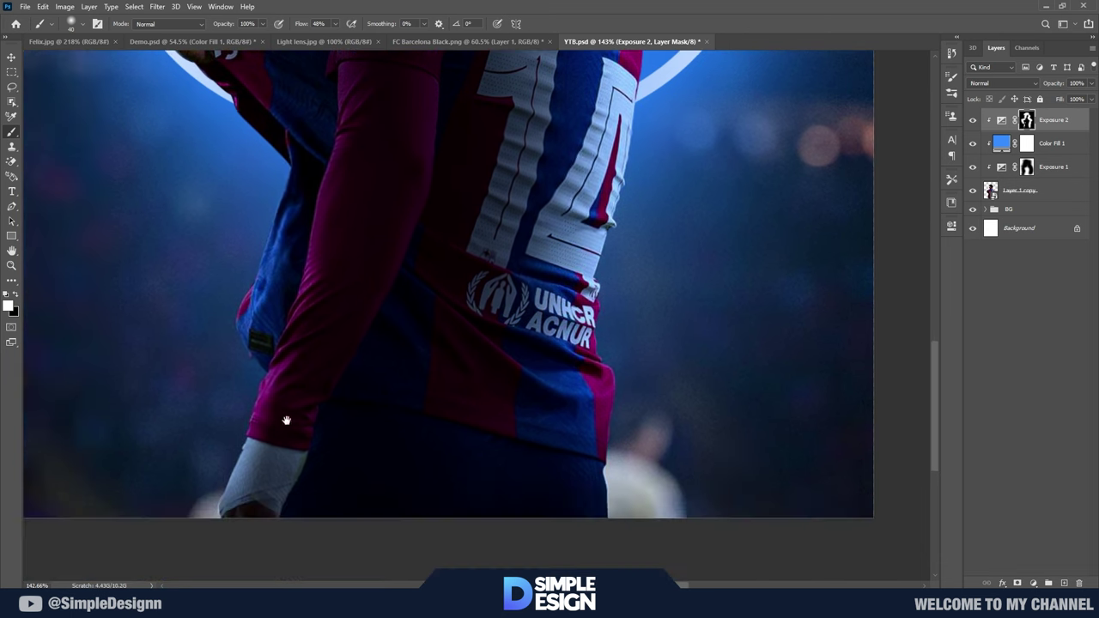
pyautogui.moveTo(172, 569); pyautogui.dragTo(234, 482)
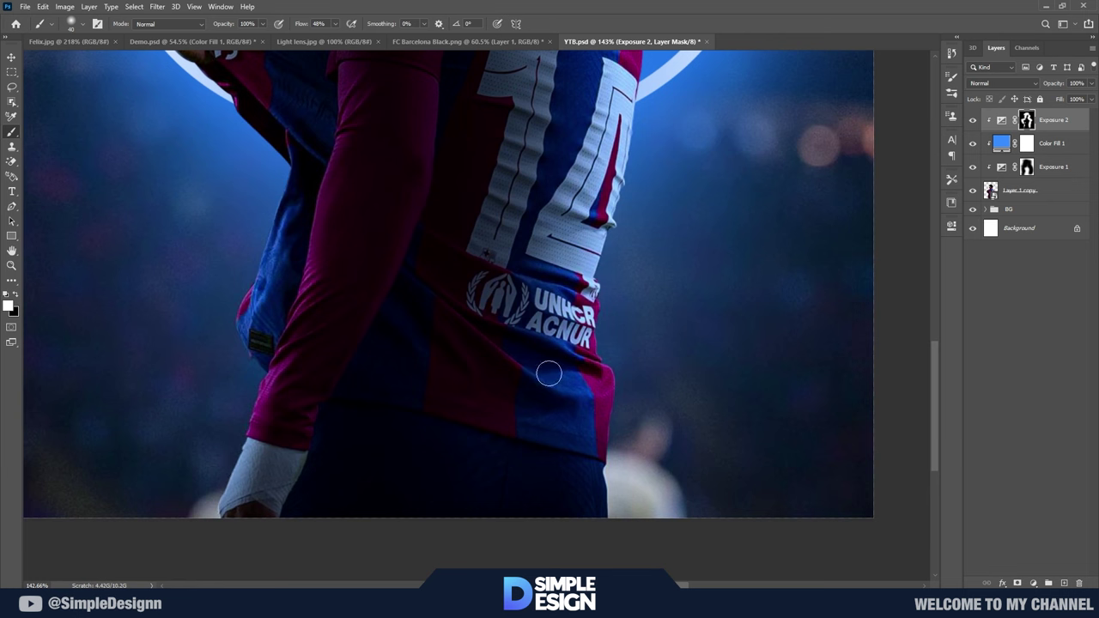
pyautogui.moveTo(609, 295); pyautogui.dragTo(659, 404)
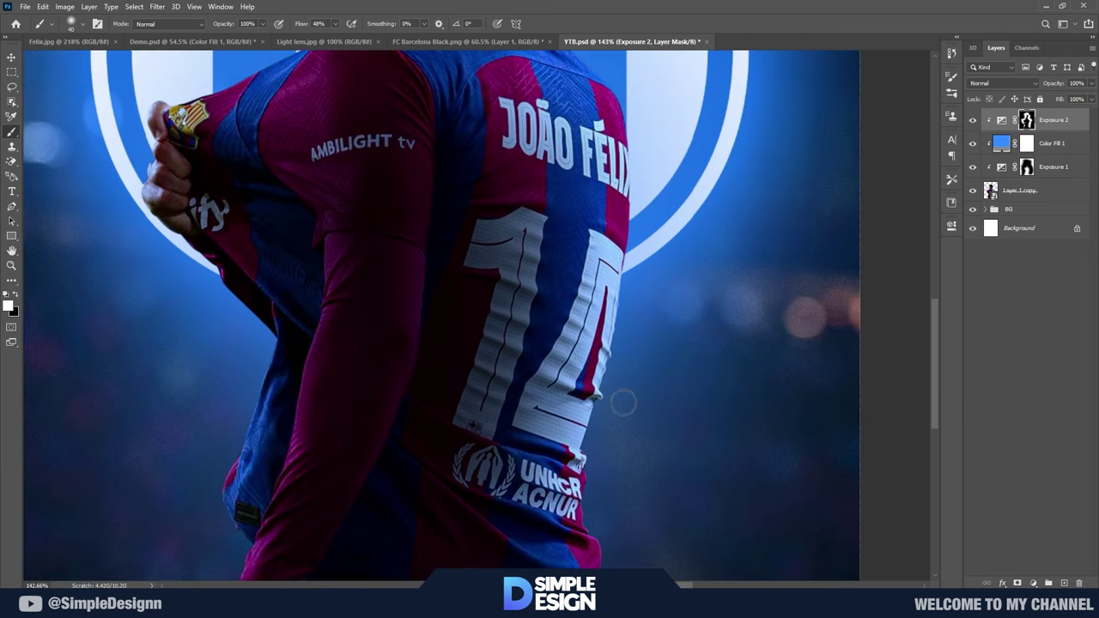
pyautogui.moveTo(695, 245); pyautogui.dragTo(705, 390)
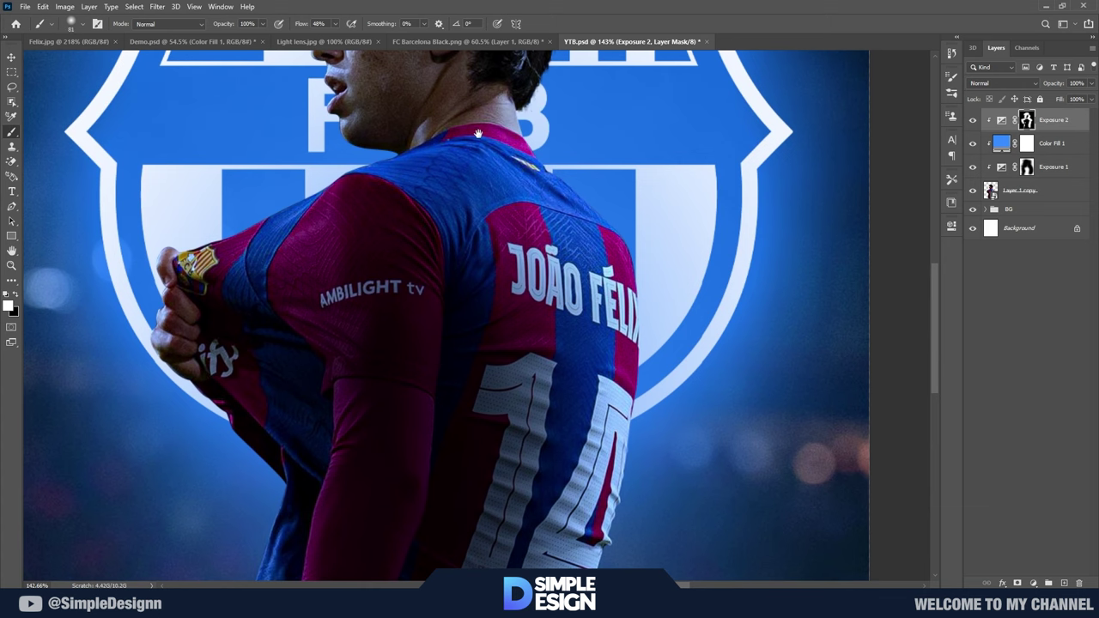
pyautogui.moveTo(478, 134); pyautogui.dragTo(464, 292)
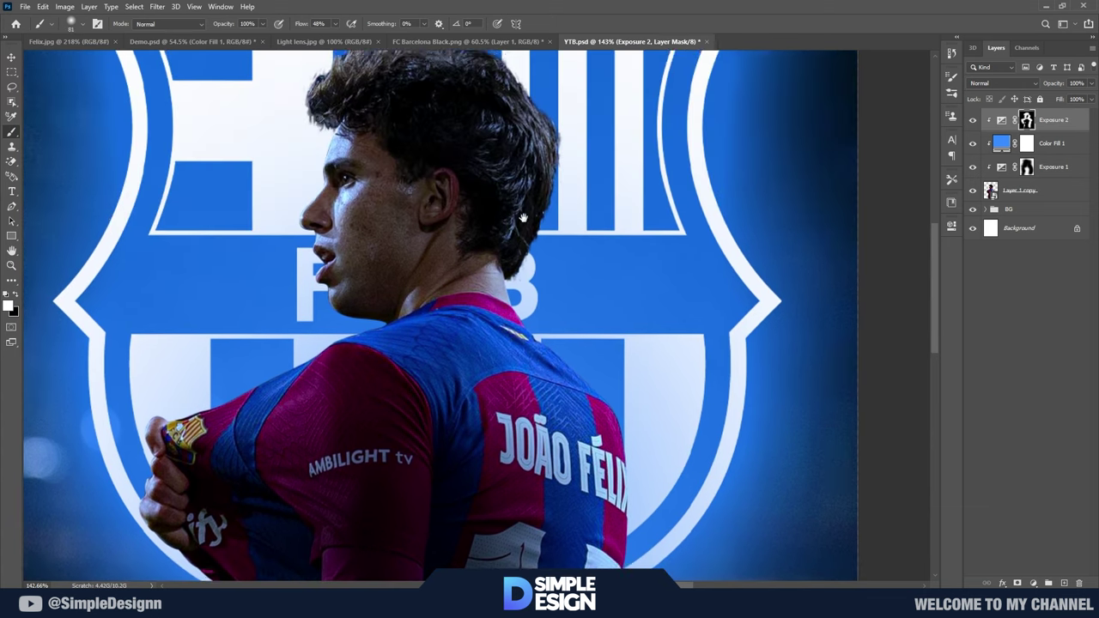
pyautogui.moveTo(309, 224); pyautogui.dragTo(387, 305)
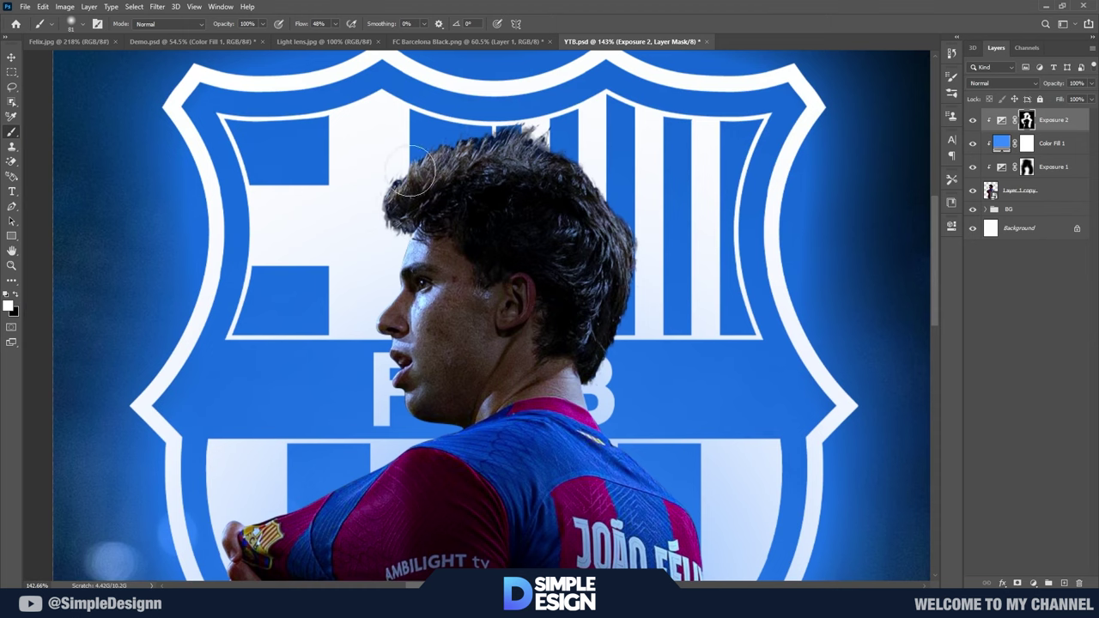
pyautogui.hotkey('ctrl', '0')
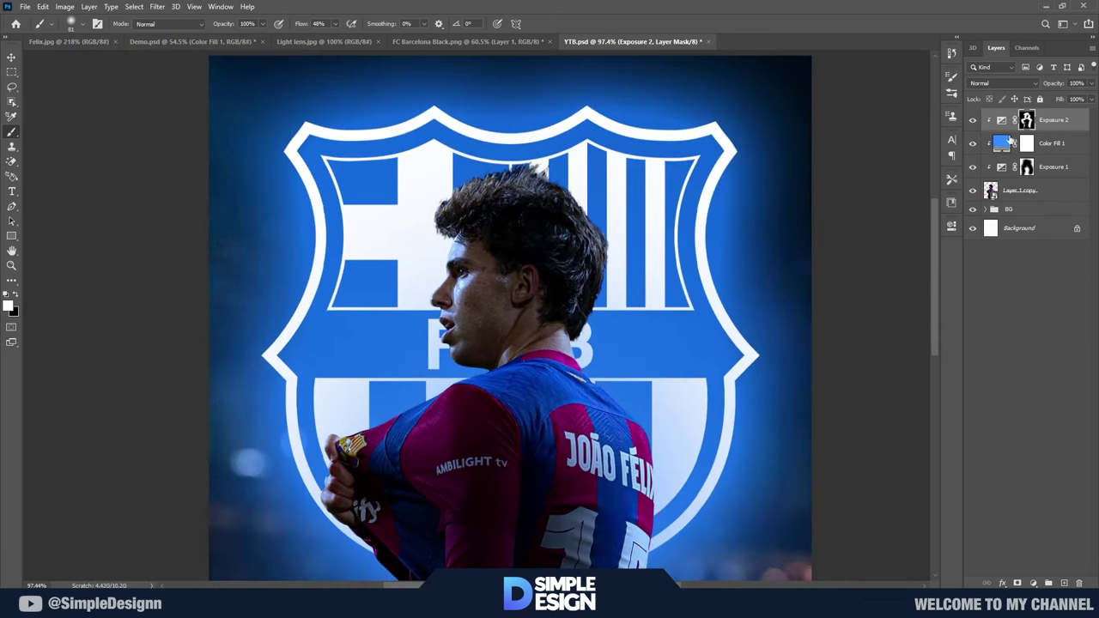
# Step: Add a Basics black-to-white Gradient Map, clip it to the player, and fill its mask black
pyautogui.click(1034, 583)
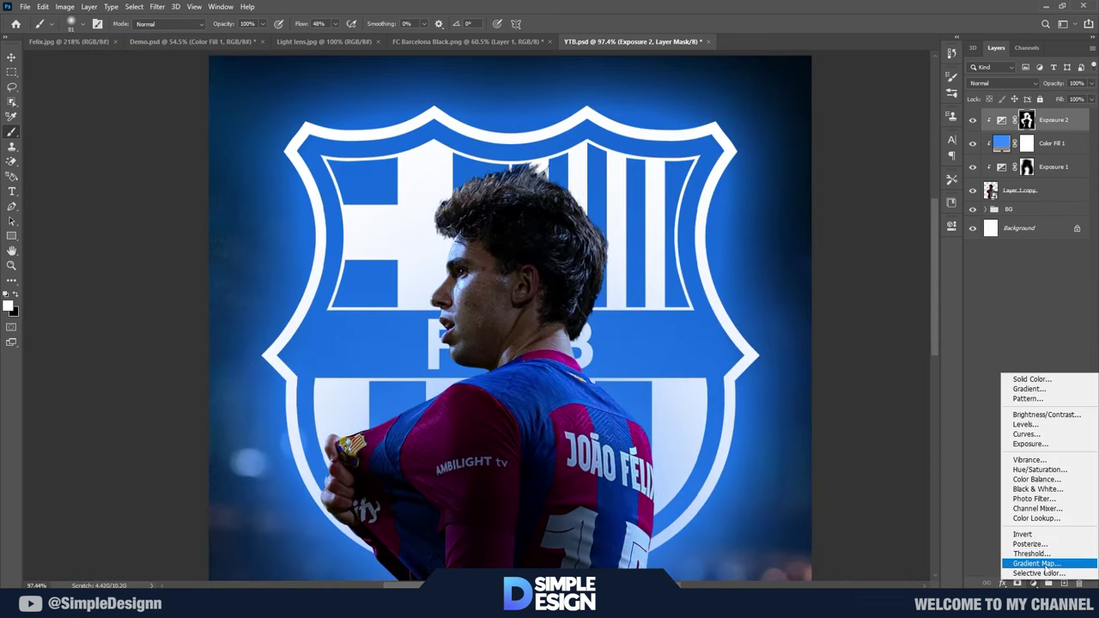
pyautogui.click(1026, 556)
pyautogui.click(802, 269)
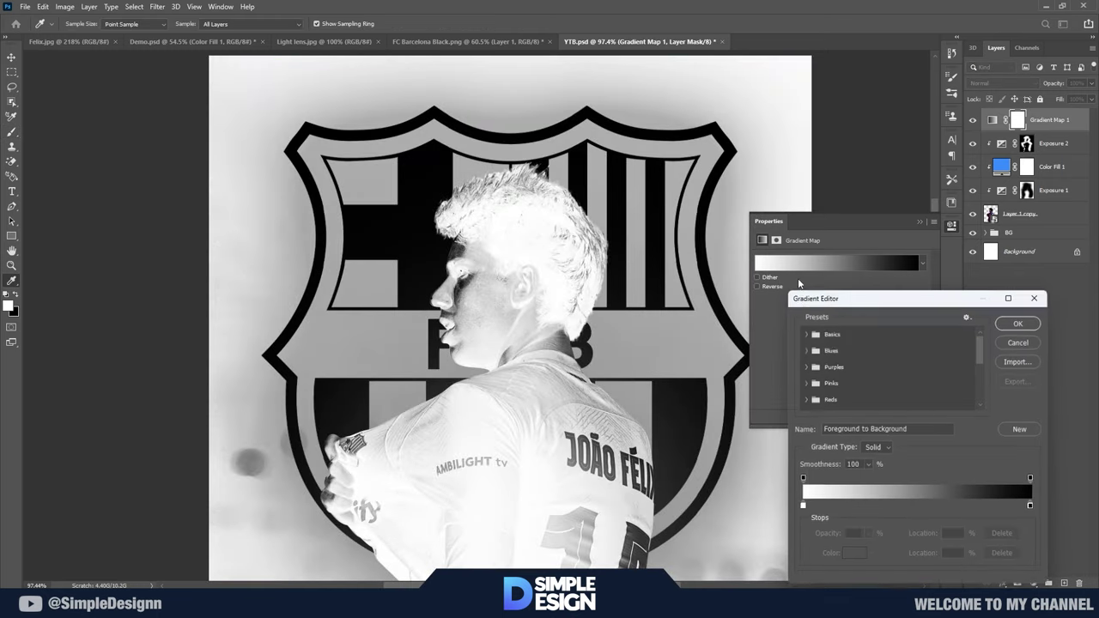
pyautogui.click(806, 333)
pyautogui.click(855, 349)
pyautogui.click(1019, 321)
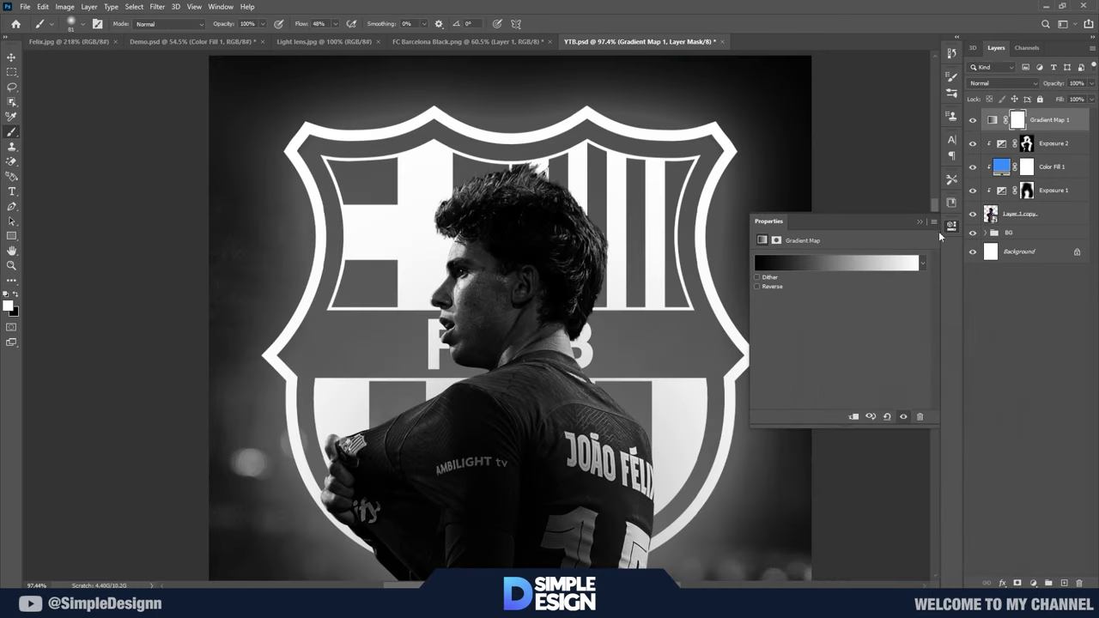
pyautogui.click(920, 224)
pyautogui.keyDown('alt'); pyautogui.click(1027, 129); pyautogui.keyUp('alt')
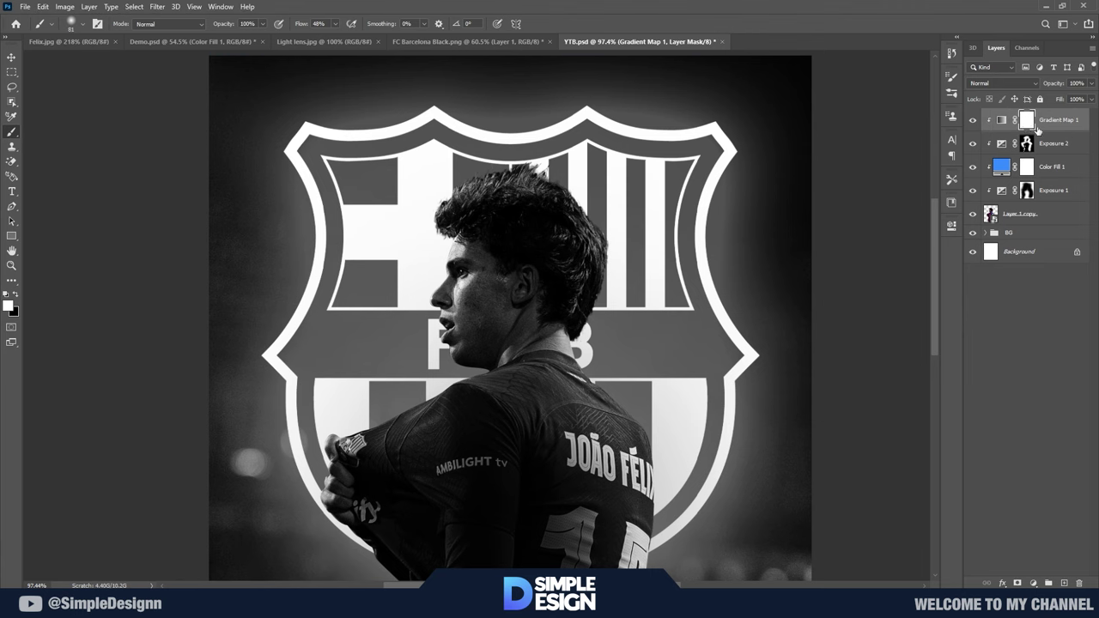
pyautogui.hotkey('ctrl', 'i')
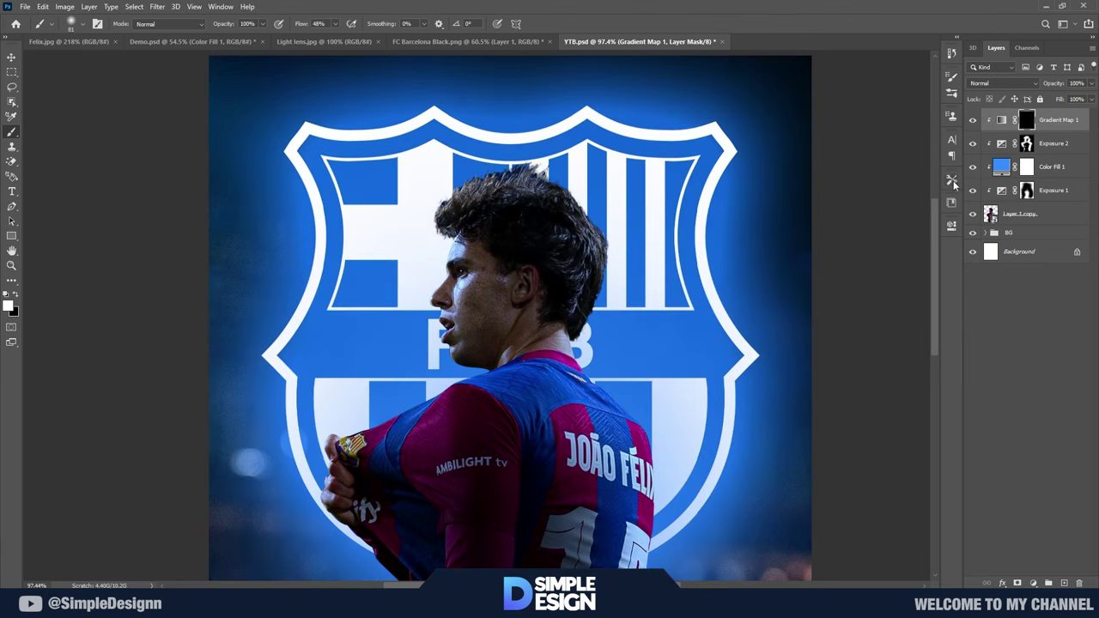
# Step: Paint the black-and-white toning back onto the cheek and the face near the ear, using a half-size brush
pyautogui.scroll(5, 546, 296)
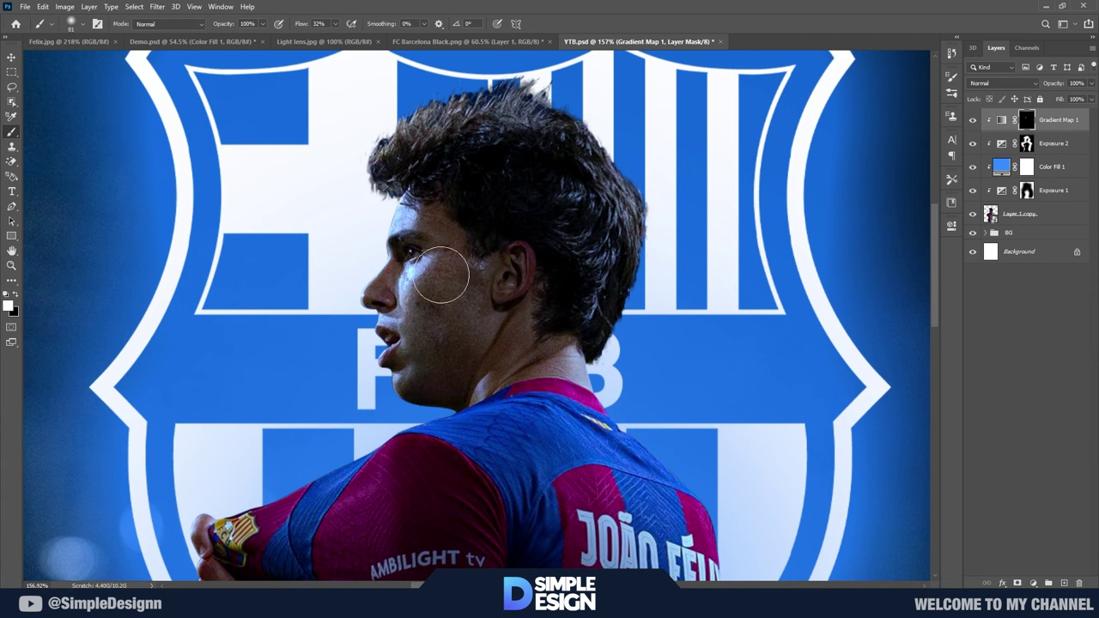
pyautogui.moveTo(442, 270); pyautogui.dragTo(421, 295)
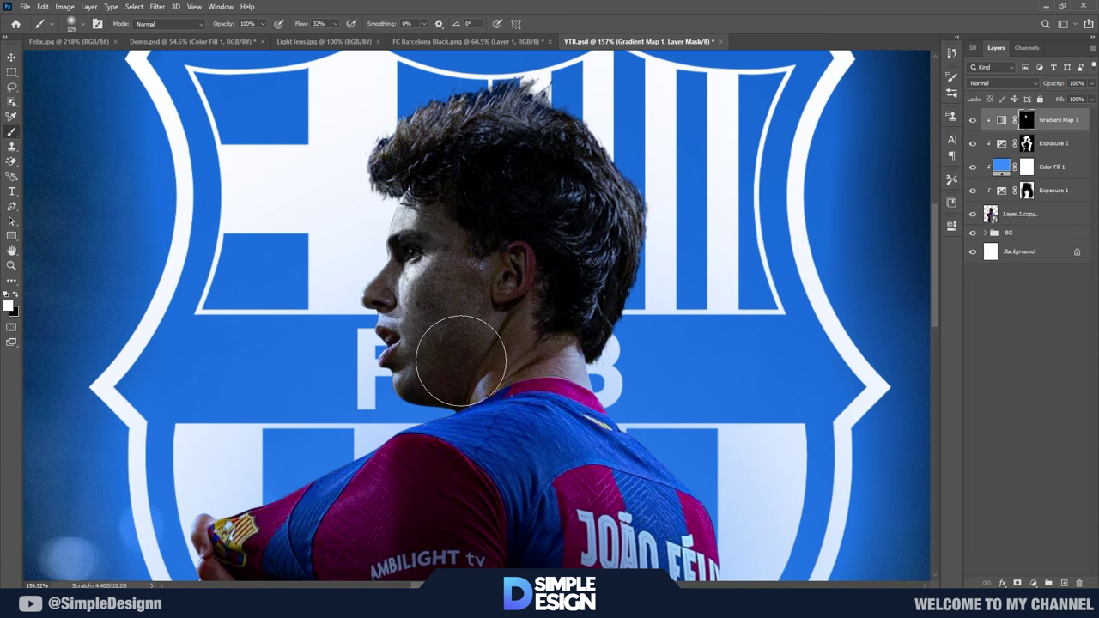
pyautogui.keyDown('alt'); pyautogui.rightClick(504, 350); pyautogui.keyUp('alt')
pyautogui.moveTo(505, 350); pyautogui.dragTo(478, 375)
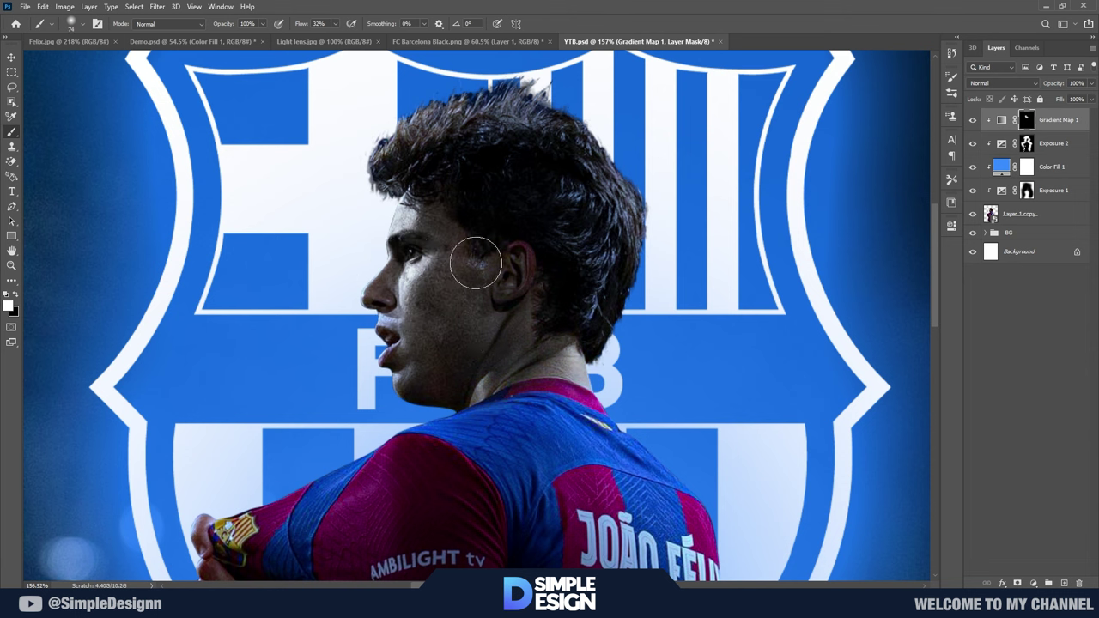
pyautogui.moveTo(473, 263); pyautogui.dragTo(520, 263)
pyautogui.scroll(-2, 395, 249)
pyautogui.scroll(-3, 378, 284)
pyautogui.scroll(3, 360, 322)
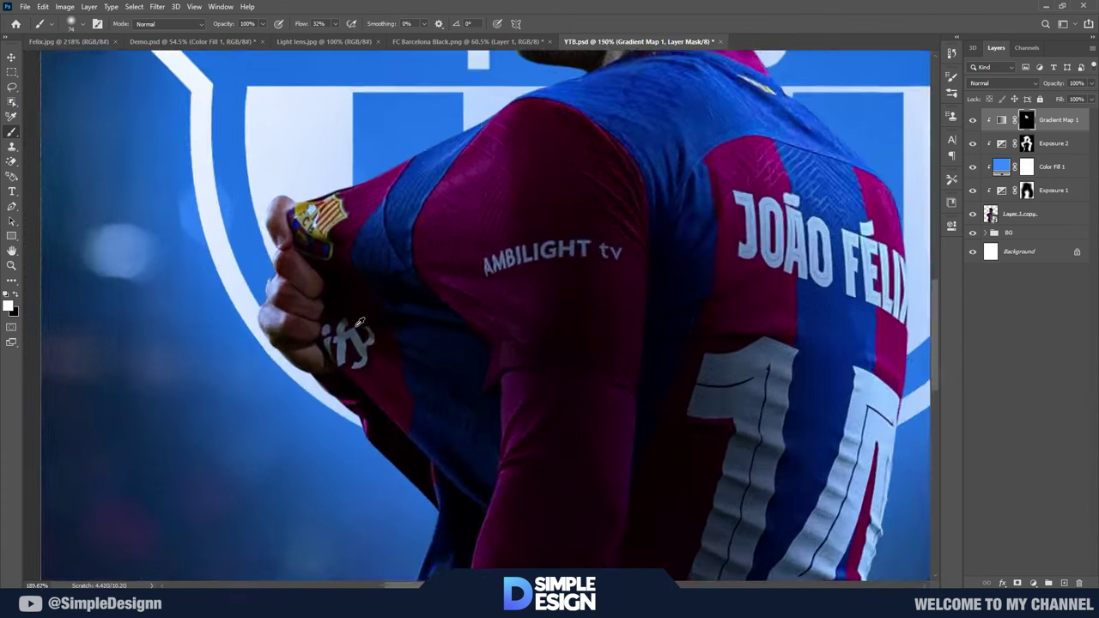
pyautogui.scroll(2, 360, 322)
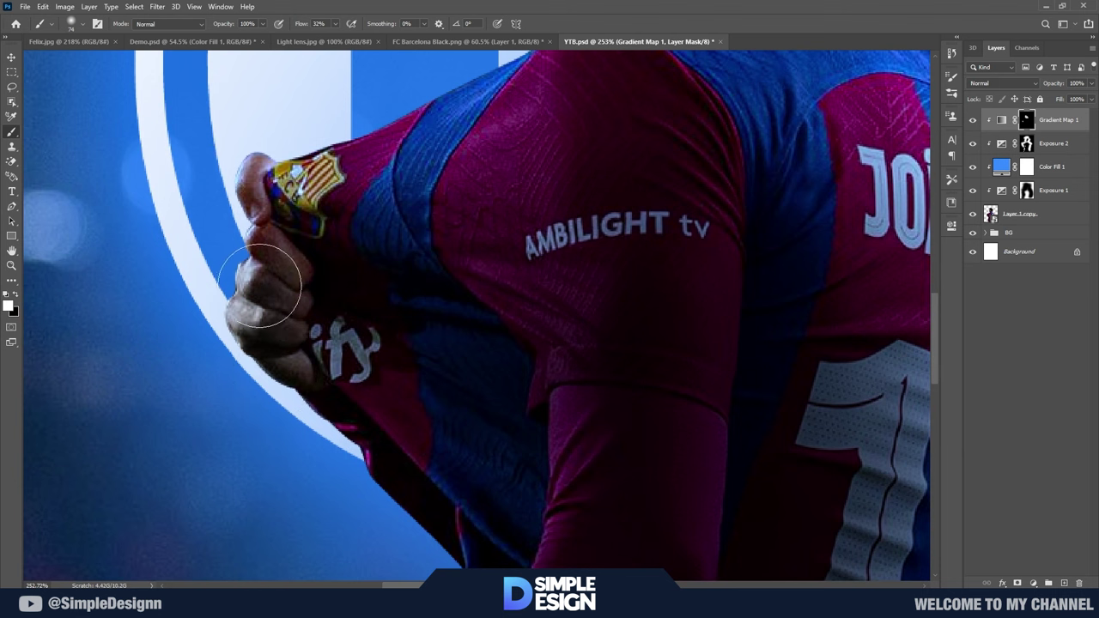
# Step: Darken and mute the hand and the area below the wristband
pyautogui.moveTo(263, 287)
pyautogui.mouseDown()
pyautogui.moveTo(249, 225)
pyautogui.moveTo(221, 184)
pyautogui.moveTo(208, 257)
pyautogui.moveTo(270, 289)
pyautogui.moveTo(283, 344)
pyautogui.moveTo(262, 315)
pyautogui.moveTo(281, 275)
pyautogui.moveTo(232, 214)
pyautogui.mouseUp()
pyautogui.scroll(-5, 241, 155)
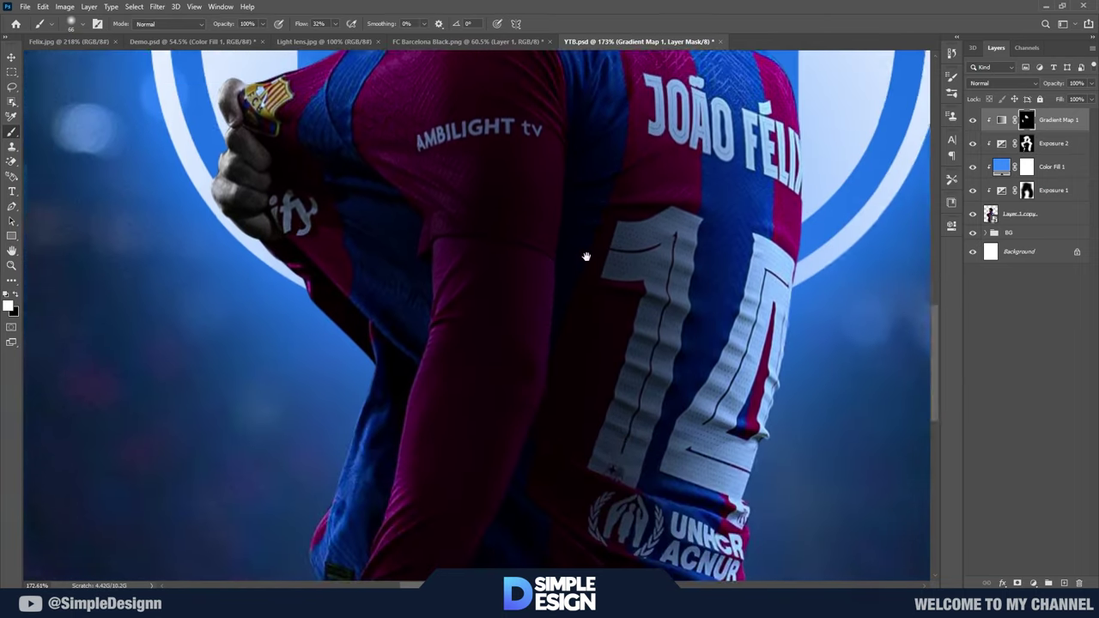
pyautogui.scroll(-2, 584, 252)
pyautogui.scroll(-2, 505, 396)
pyautogui.moveTo(504, 395); pyautogui.dragTo(498, 261)
pyautogui.scroll(3, 363, 459)
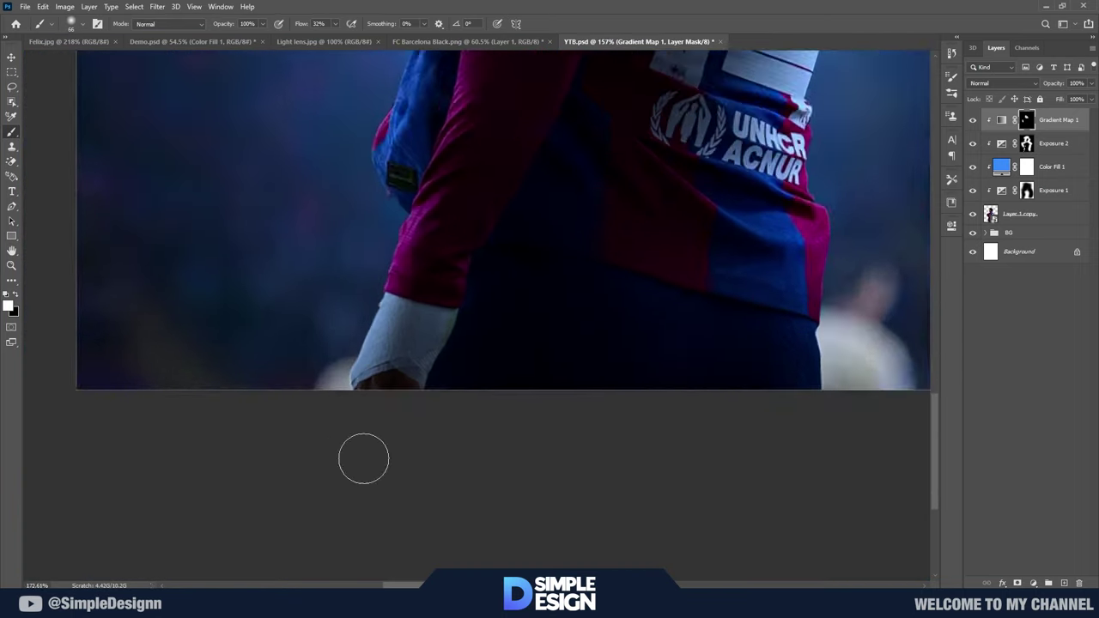
pyautogui.scroll(3, 393, 381)
pyautogui.moveTo(397, 363)
pyautogui.mouseDown()
pyautogui.moveTo(344, 385)
pyautogui.moveTo(417, 366)
pyautogui.moveTo(440, 374)
pyautogui.mouseUp()
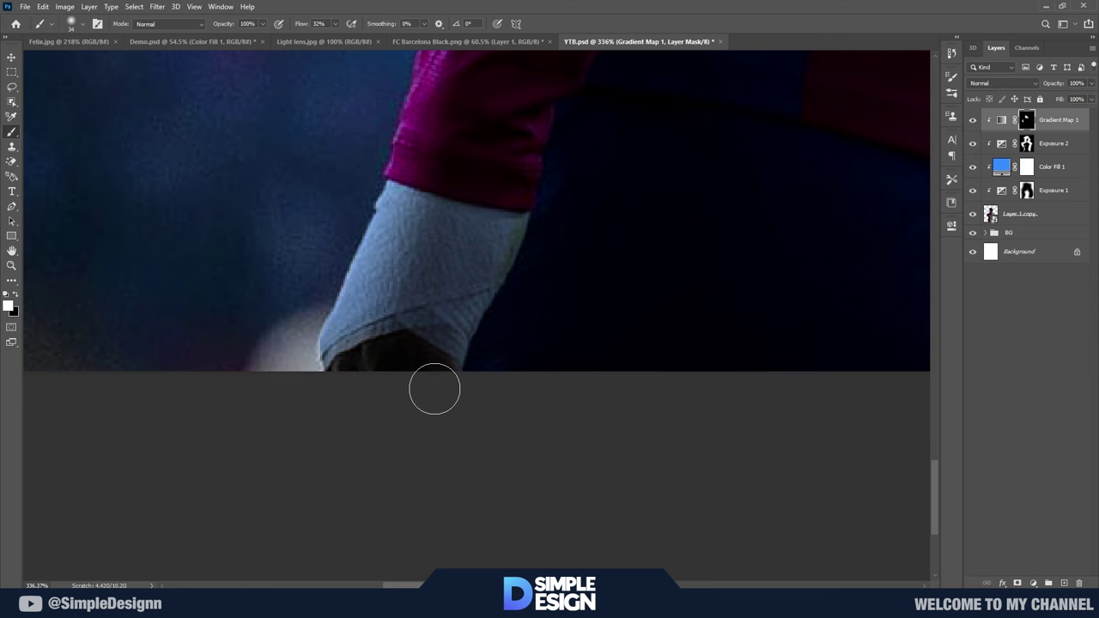
# Step: Fit the poster in view, shrink the brush and swap colours to white over black
pyautogui.hotkey('ctrl', '0')
pyautogui.scroll(2, 459, 305)
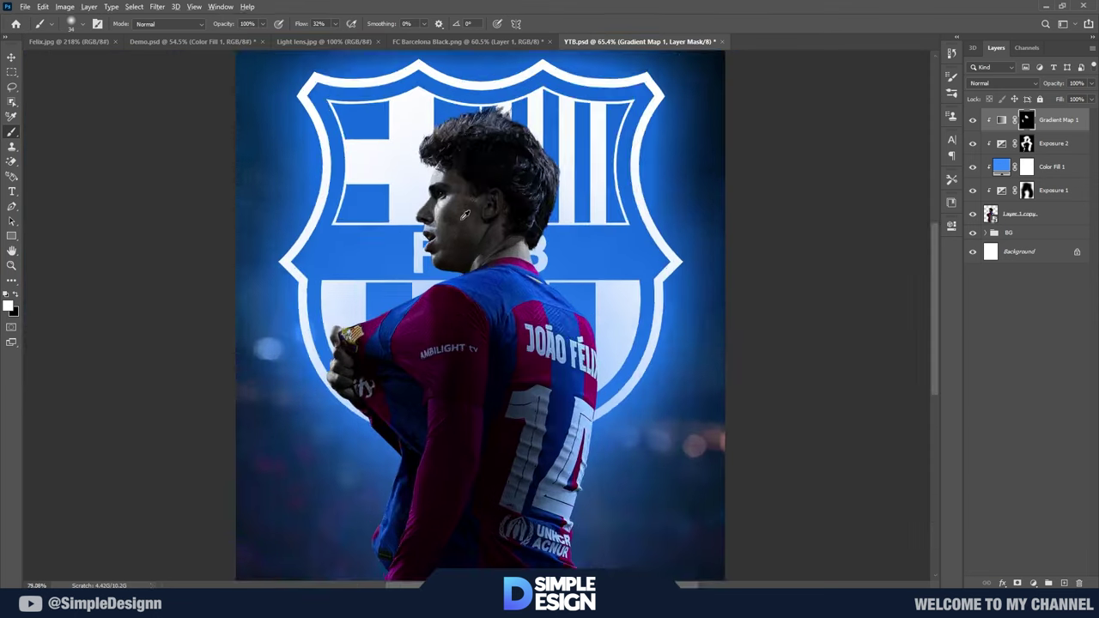
pyautogui.scroll(3, 517, 215)
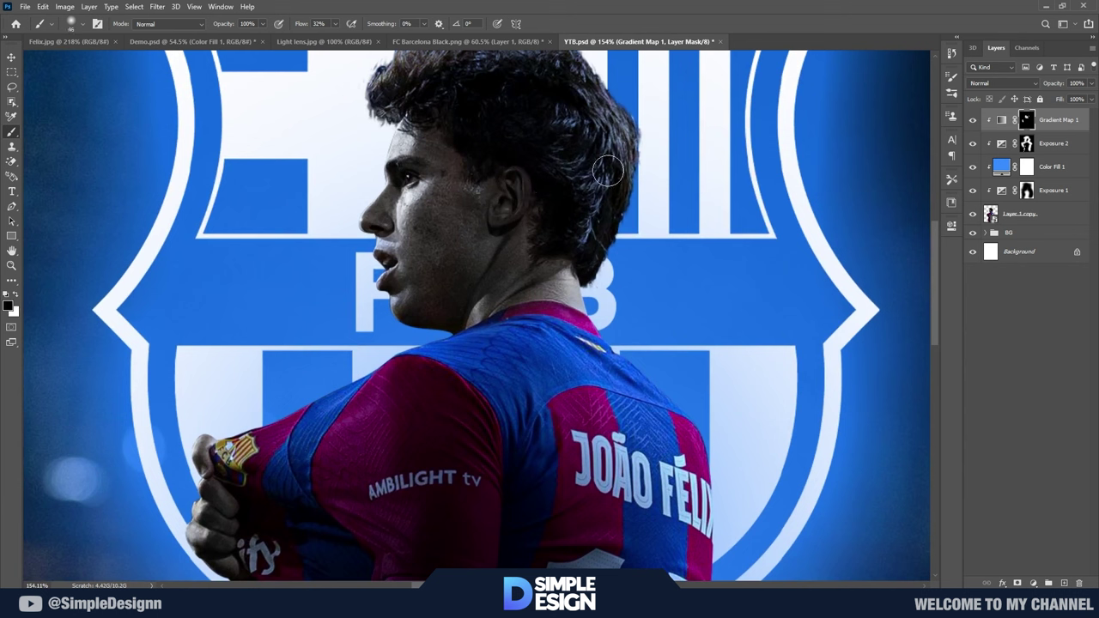
pyautogui.moveTo(584, 319); pyautogui.dragTo(576, 296)
pyautogui.press('x')
pyautogui.scroll(-3, 428, 263)
pyautogui.scroll(-2, 438, 326)
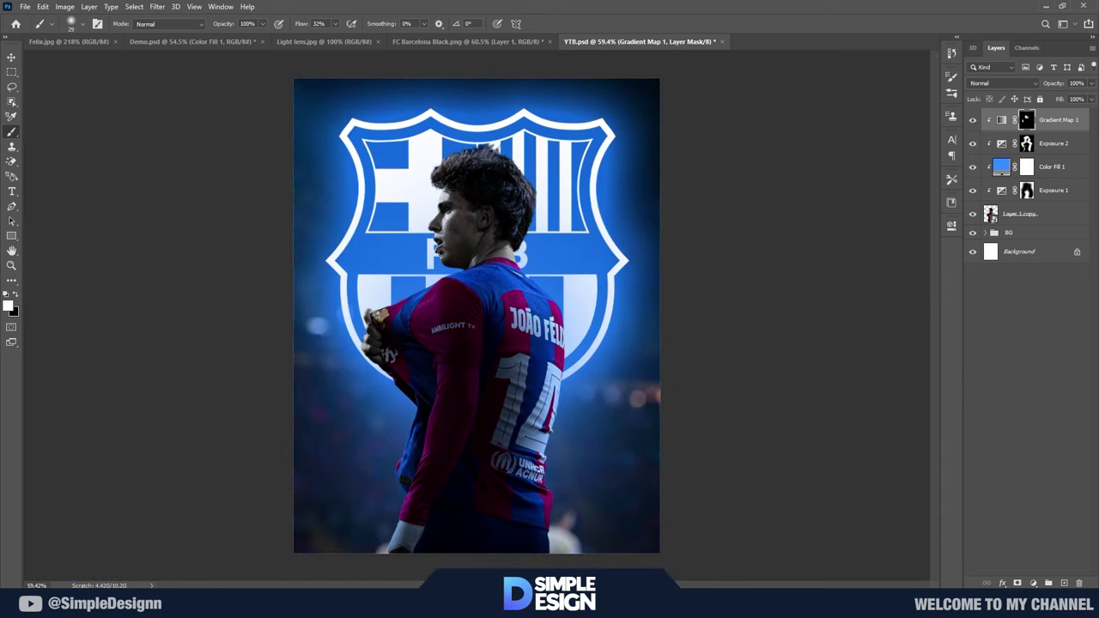
# Step: Create a new Light layer clipped above the Gradient Map, blending as Linear Dodge (Add)
pyautogui.hotkey('ctrl', 'shift', 'alt', 'n')
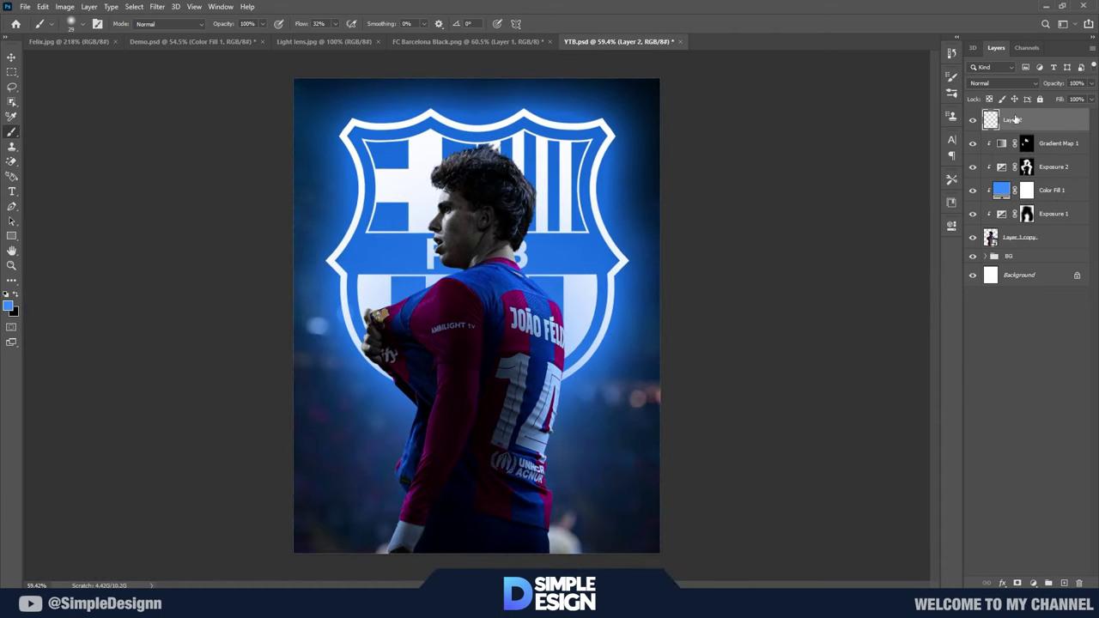
pyautogui.keyDown('alt'); pyautogui.click(1055, 131); pyautogui.keyUp('alt')
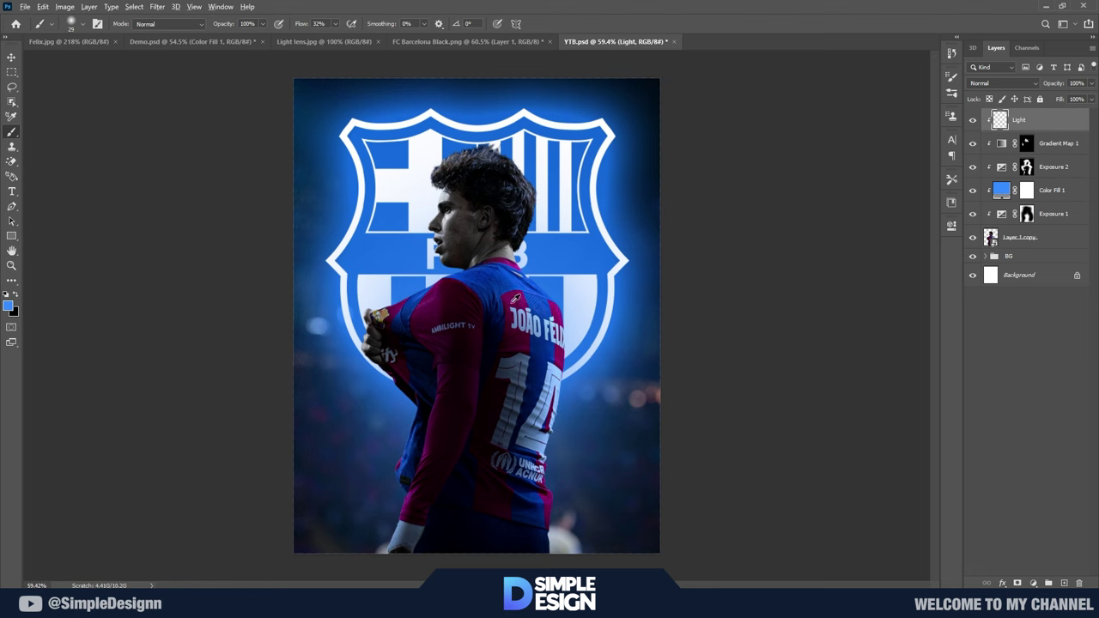
pyautogui.scroll(2, 516, 298)
pyautogui.scroll(2, 549, 249)
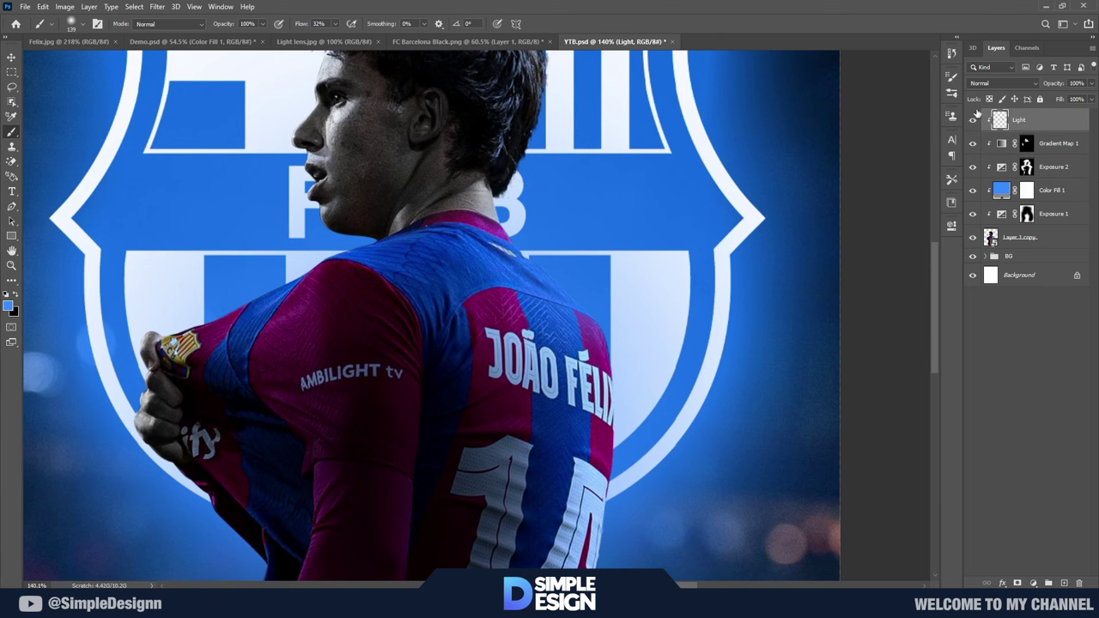
pyautogui.click(1002, 82)
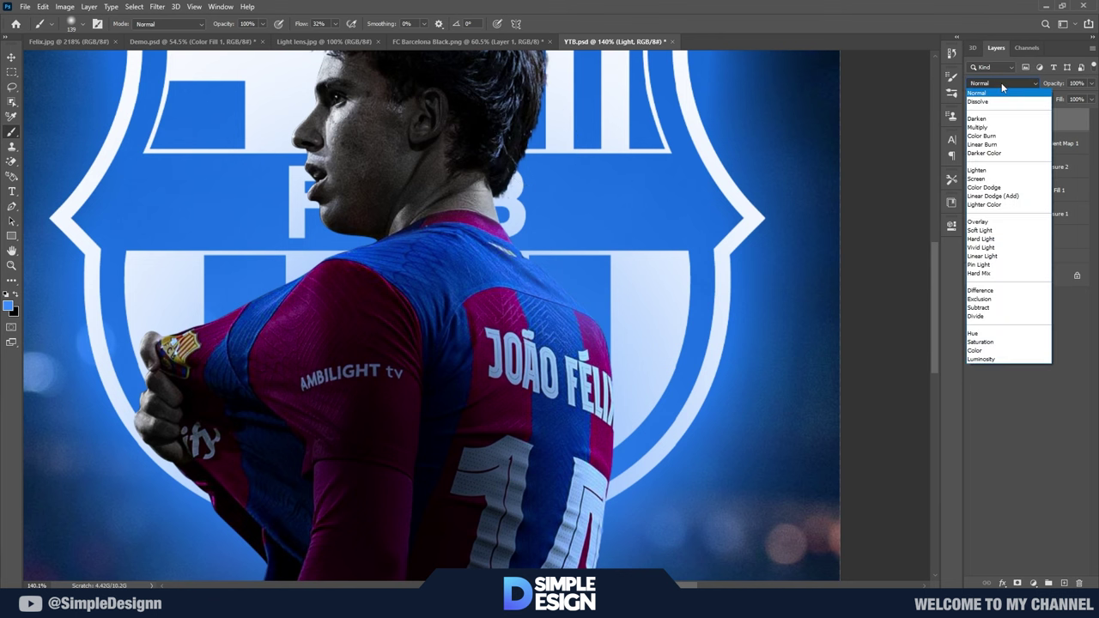
pyautogui.click(1000, 193)
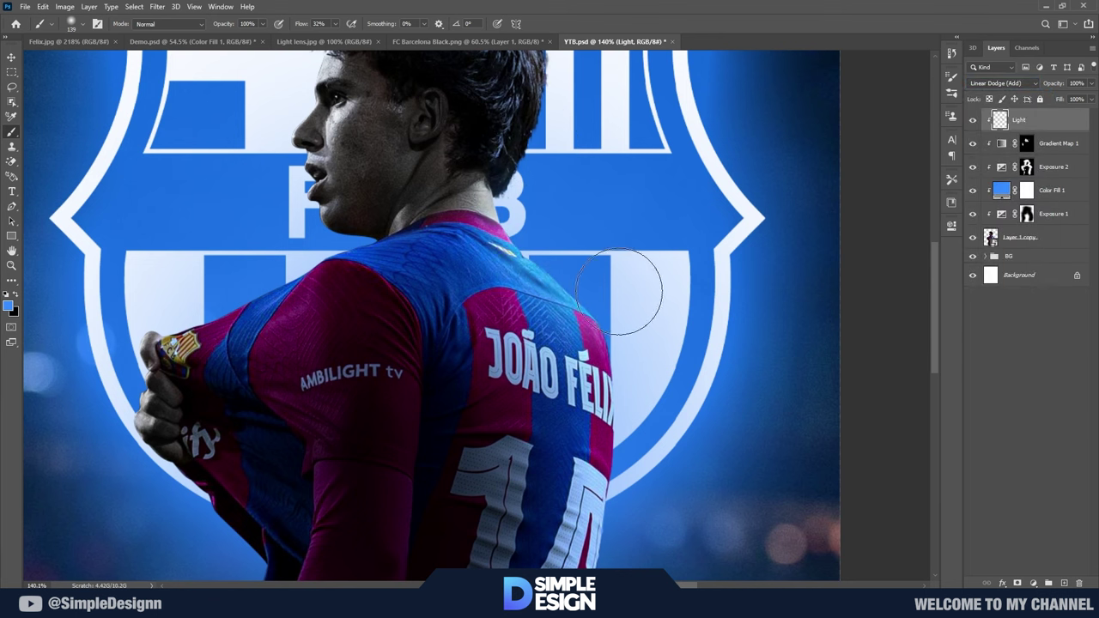
# Step: Paint bluish light across the top of the hair and along the face profile
pyautogui.scroll(5, 610, 256)
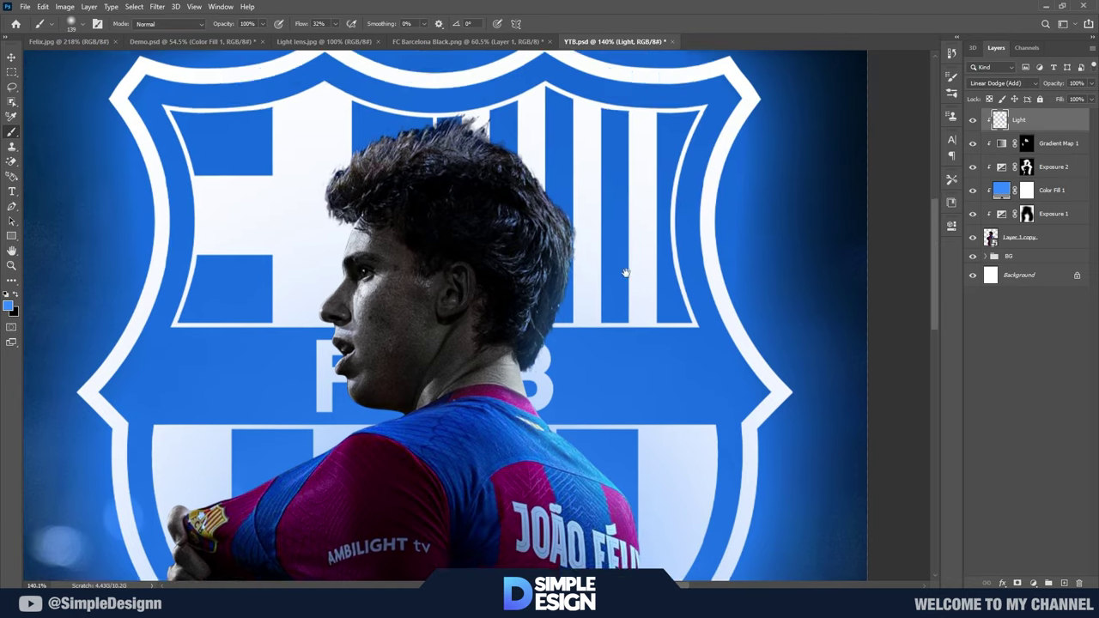
pyautogui.hscroll(-2, 601, 254)
pyautogui.moveTo(524, 185); pyautogui.dragTo(275, 236)
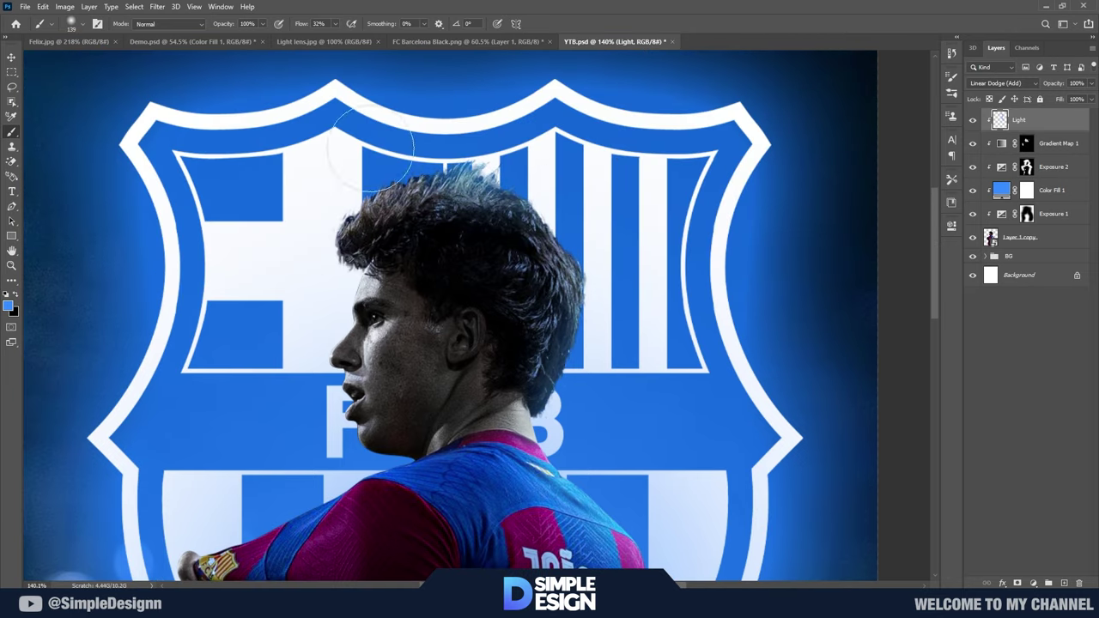
pyautogui.scroll(-2, 282, 265)
pyautogui.hscroll(-2, 281, 265)
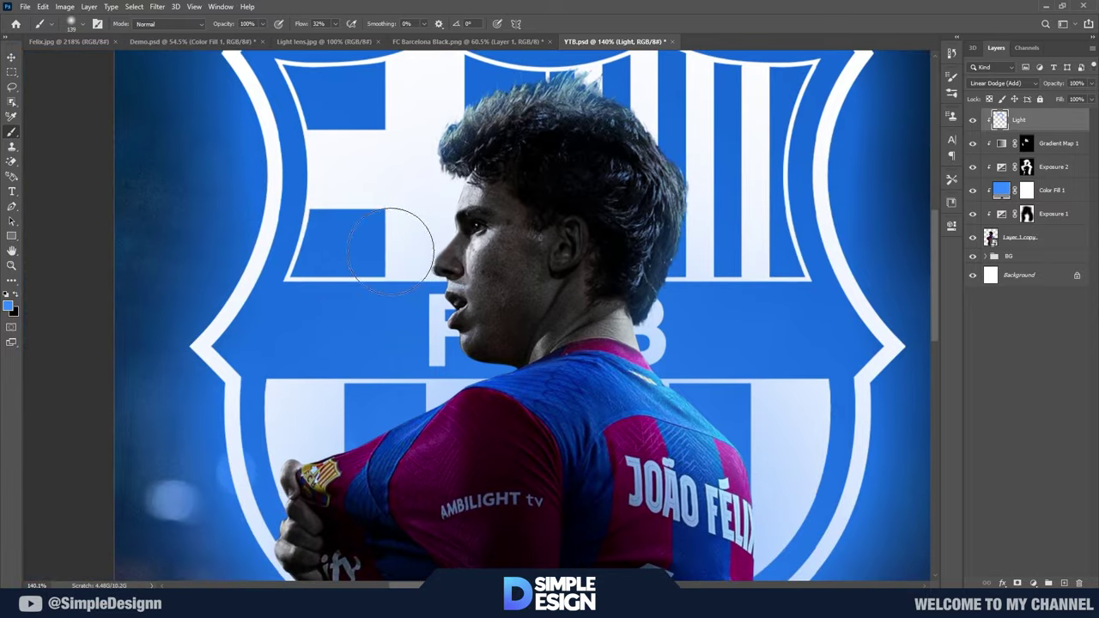
pyautogui.scroll(2, 417, 201)
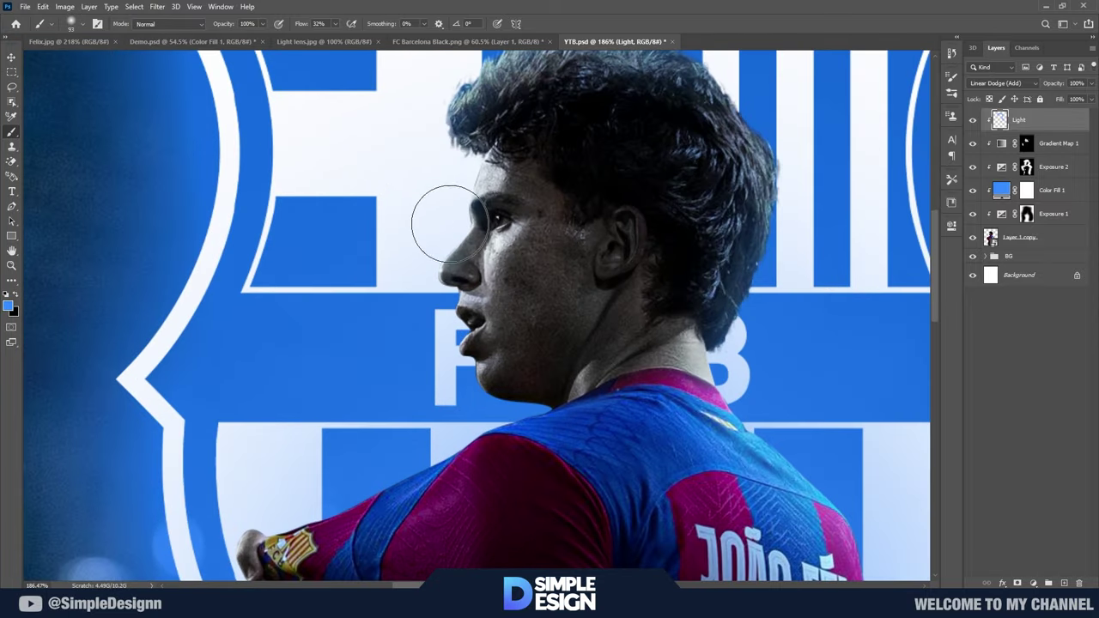
pyautogui.moveTo(381, 274); pyautogui.dragTo(354, 414)
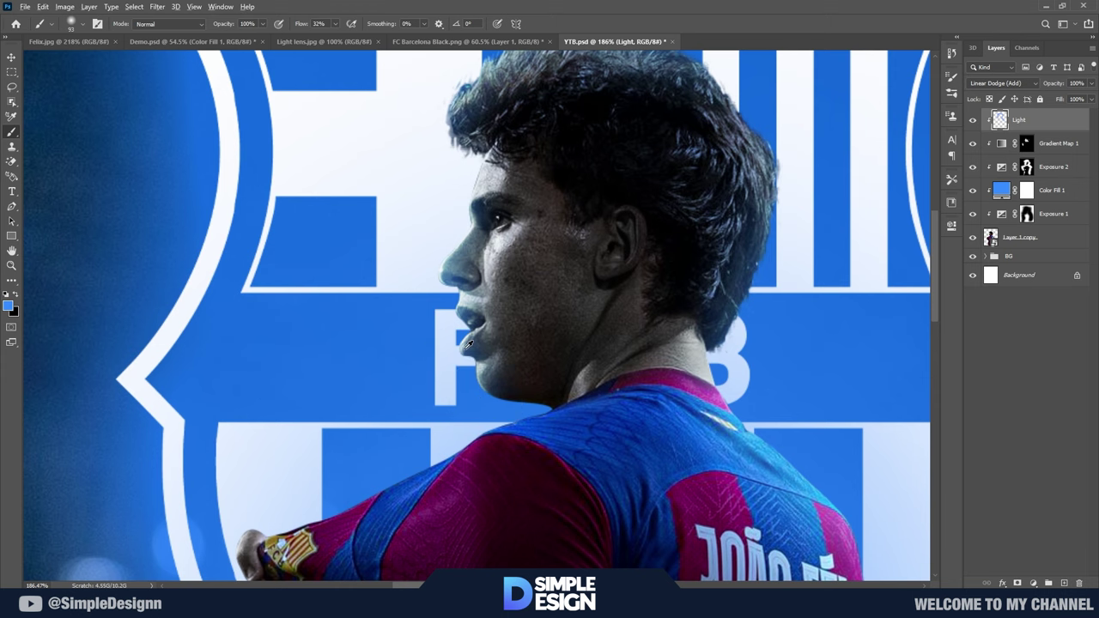
pyautogui.scroll(3, 472, 352)
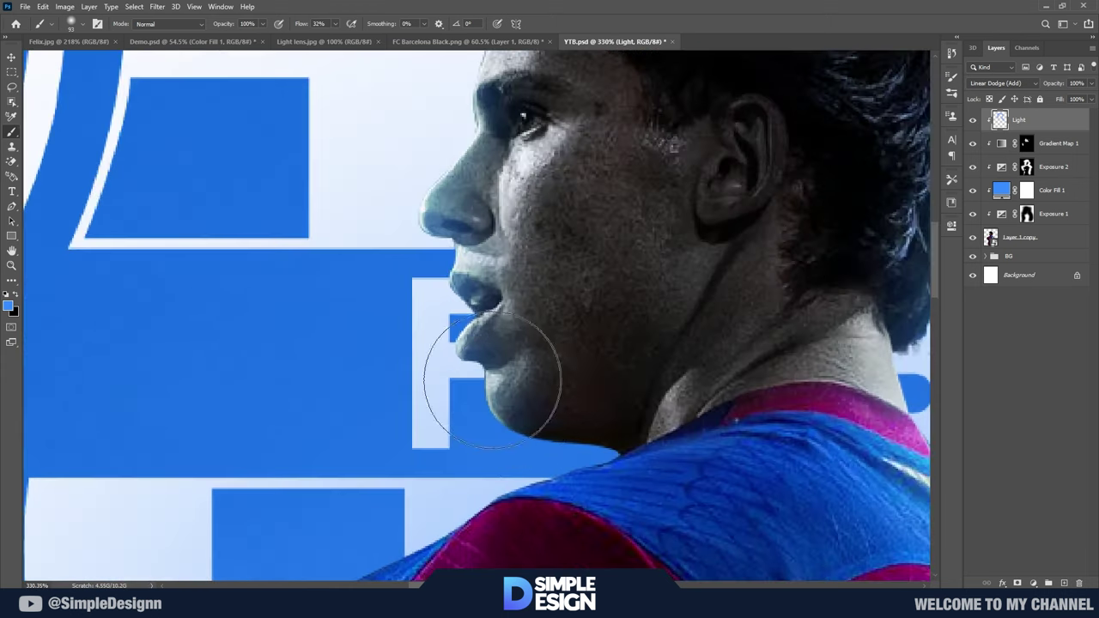
# Step: Use a smaller brush to brighten the left edge of the fist
pyautogui.keyDown('alt'); pyautogui.rightClick(528, 225); pyautogui.keyUp('alt')
pyautogui.press('x')
pyautogui.scroll(-3, 371, 323)
pyautogui.scroll(-2, 371, 324)
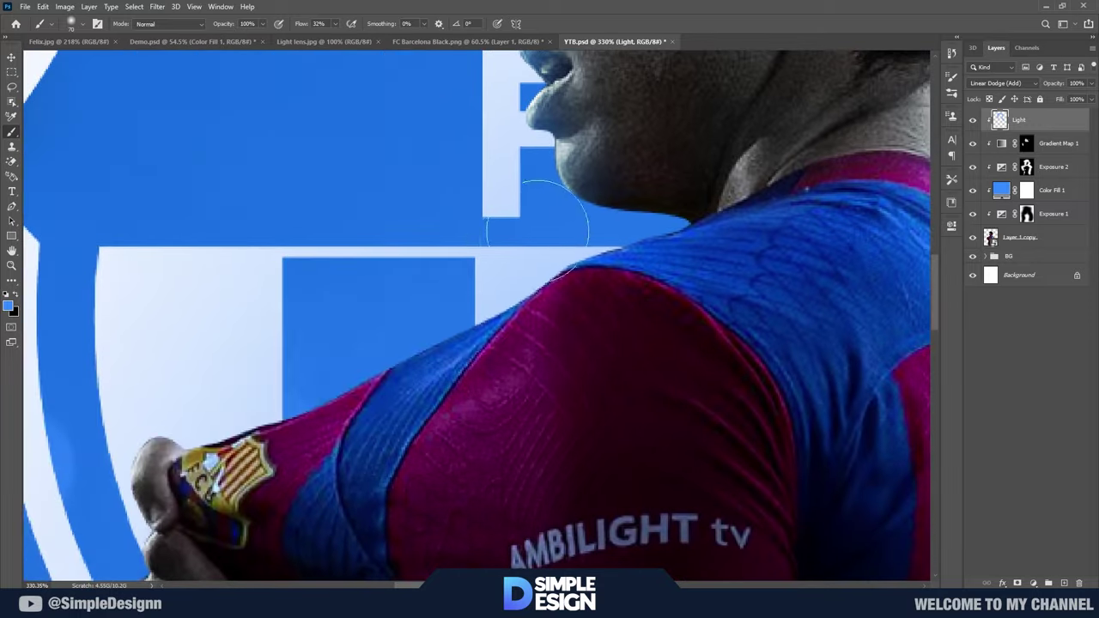
pyautogui.moveTo(371, 324); pyautogui.dragTo(490, 221)
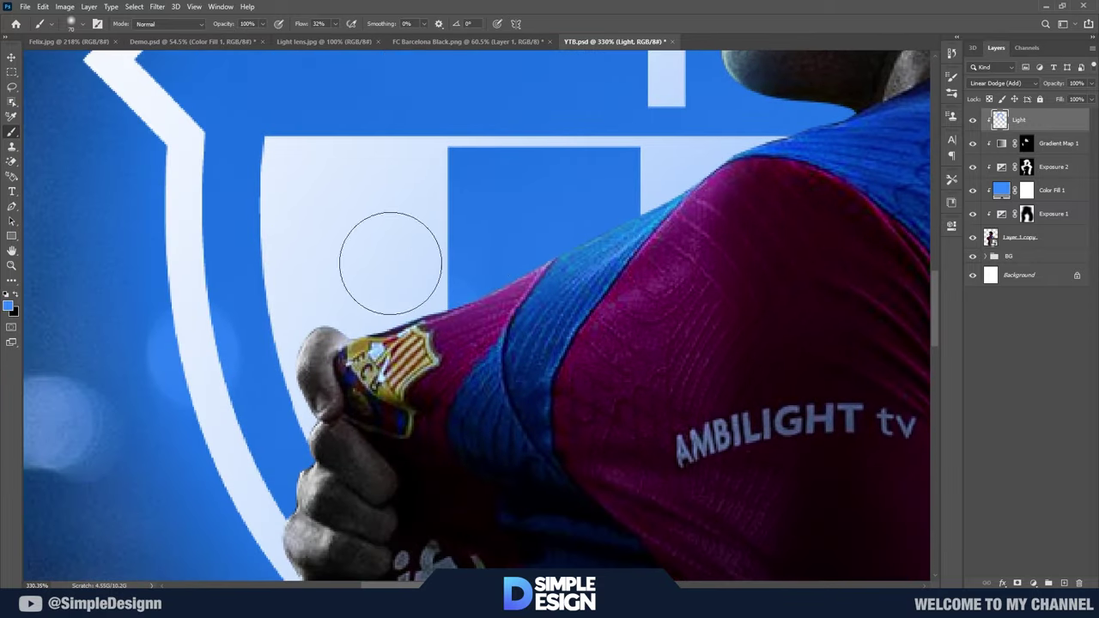
pyautogui.moveTo(293, 425)
pyautogui.mouseDown()
pyautogui.moveTo(396, 215)
pyautogui.moveTo(359, 182)
pyautogui.mouseUp()
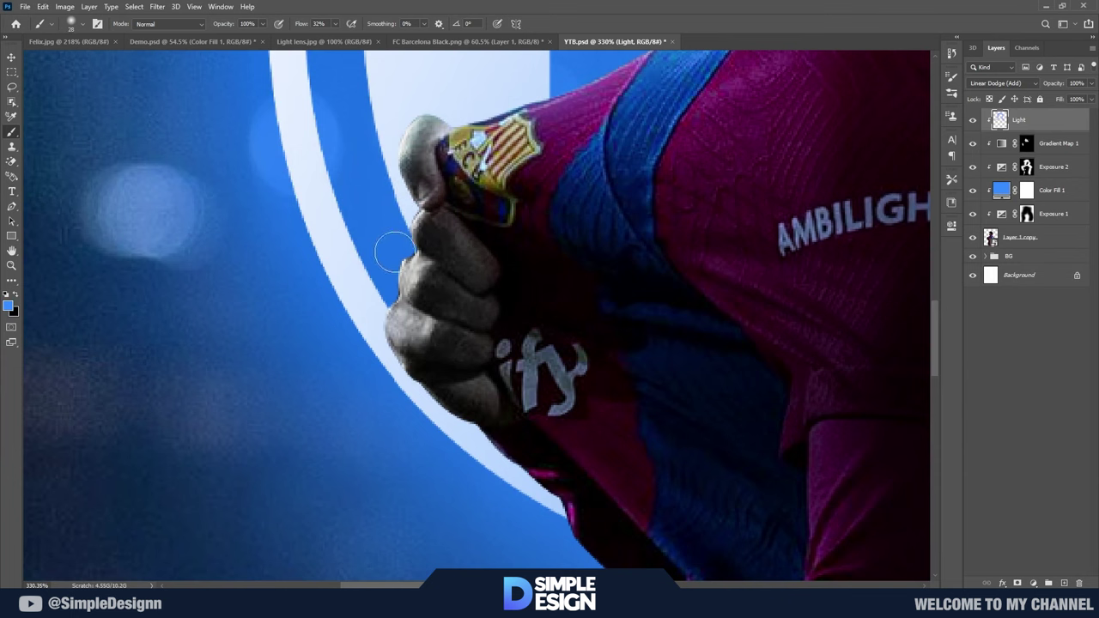
pyautogui.moveTo(399, 296); pyautogui.dragTo(393, 352)
# Step: Add light along the blue sleeve edge, then pan down to the lower arm and glove
pyautogui.moveTo(402, 414); pyautogui.dragTo(313, 131)
pyautogui.scroll(-5, 466, 303)
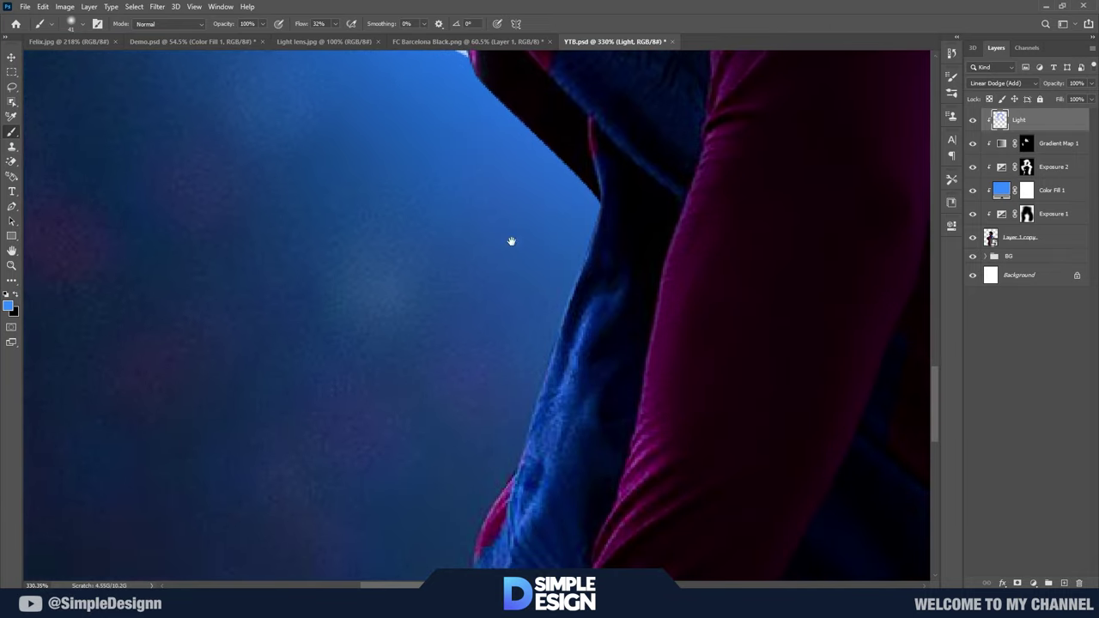
pyautogui.moveTo(552, 232); pyautogui.dragTo(486, 392)
pyautogui.moveTo(517, 278); pyautogui.dragTo(506, 392)
pyautogui.scroll(-2, 506, 392)
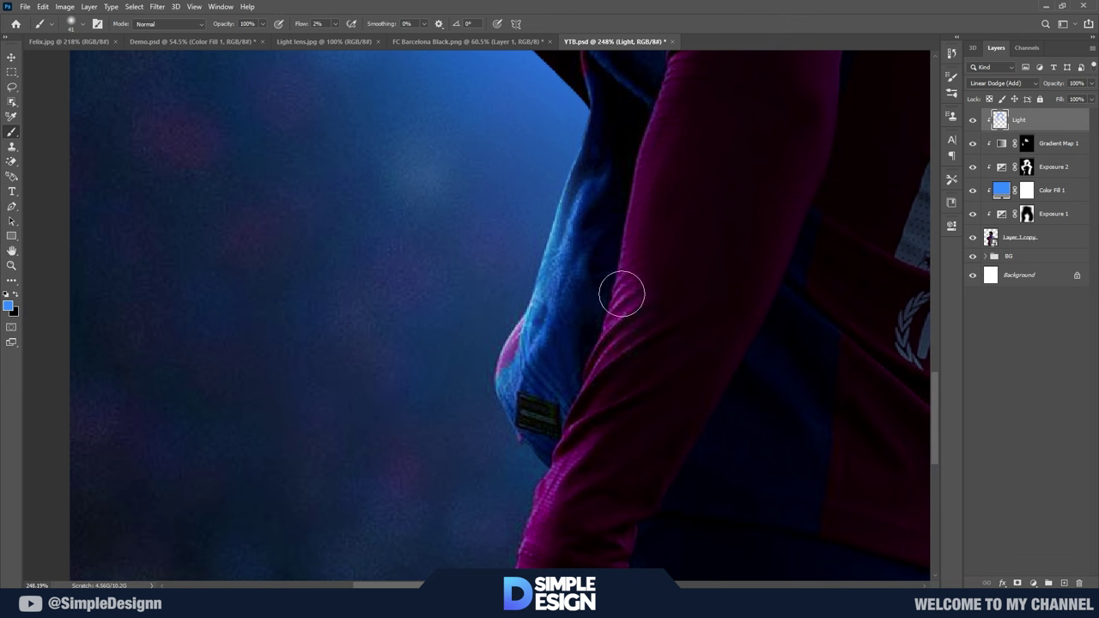
pyautogui.moveTo(603, 362); pyautogui.dragTo(609, 309)
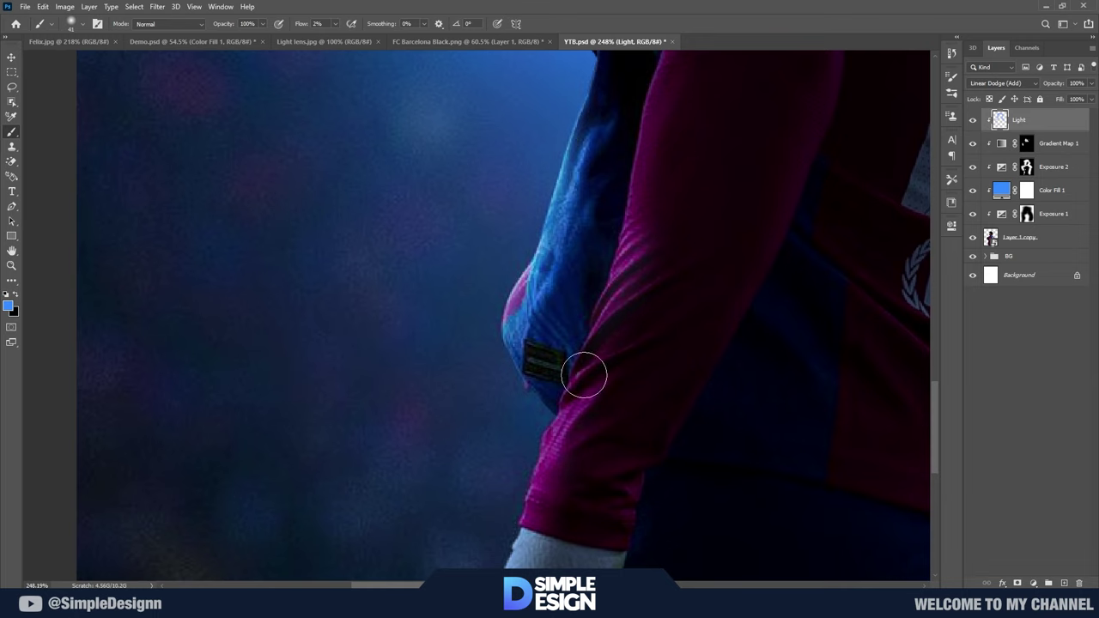
pyautogui.moveTo(567, 492); pyautogui.dragTo(580, 381)
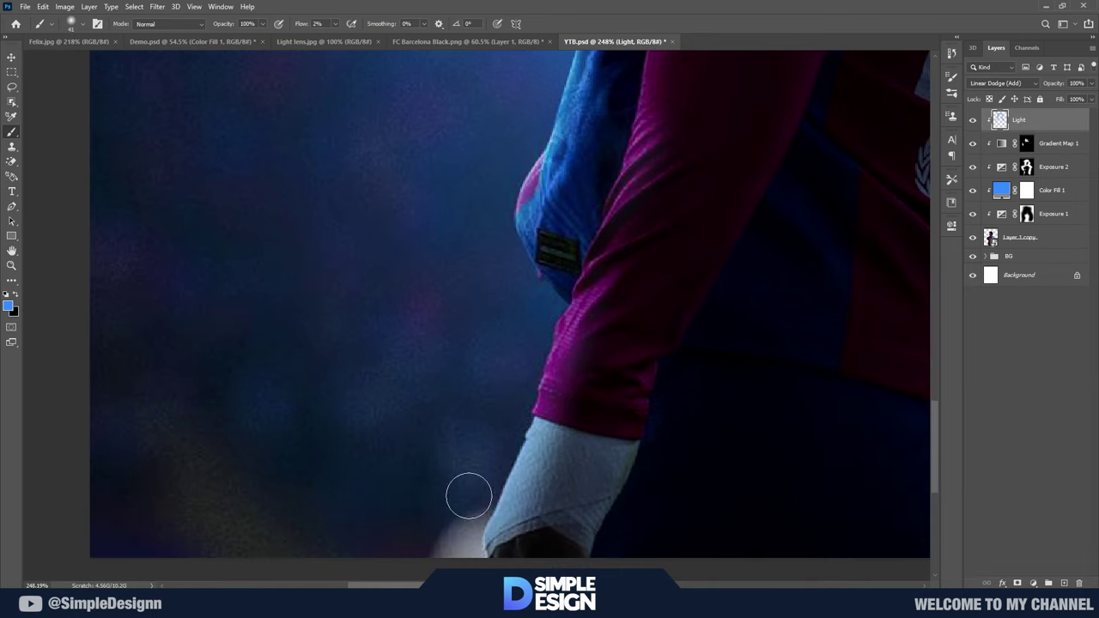
# Step: Bring the bottom of the jersey into view and check the brush size and hardness
pyautogui.hscroll(5, 469, 497)
pyautogui.scroll(2, 351, 407)
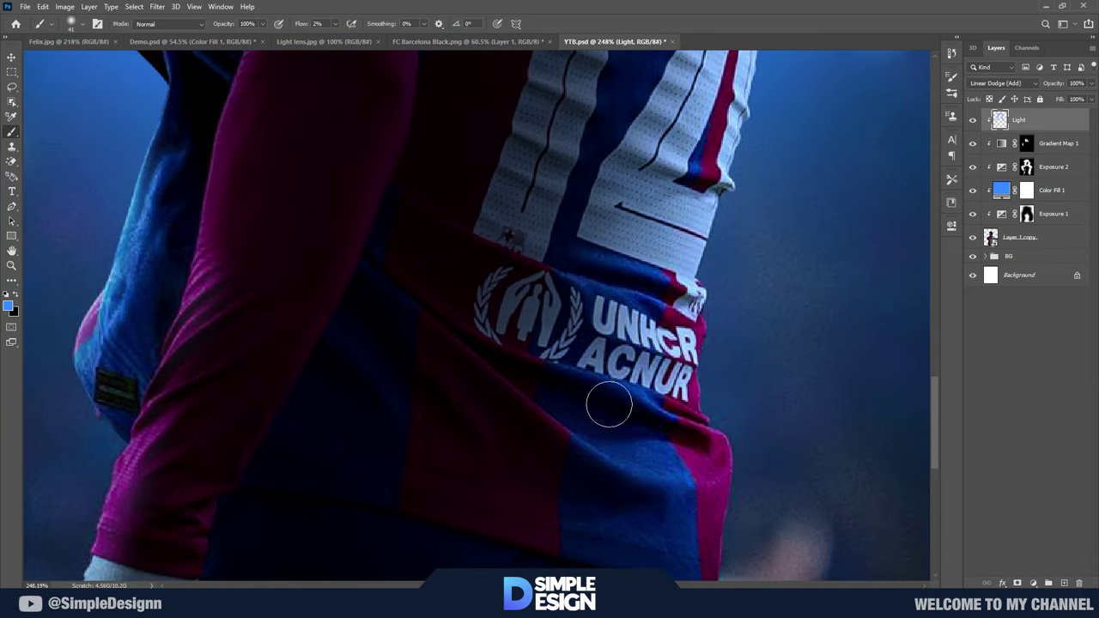
pyautogui.moveTo(746, 453); pyautogui.dragTo(670, 290)
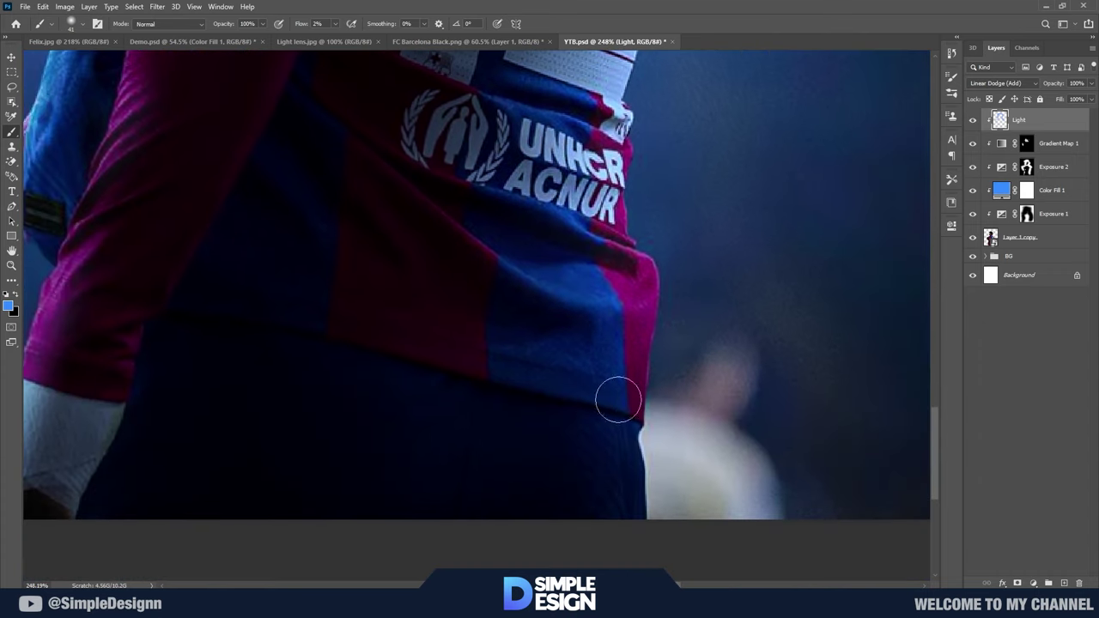
pyautogui.scroll(-3, 646, 431)
pyautogui.scroll(2, 638, 390)
pyautogui.rightClick(618, 304)
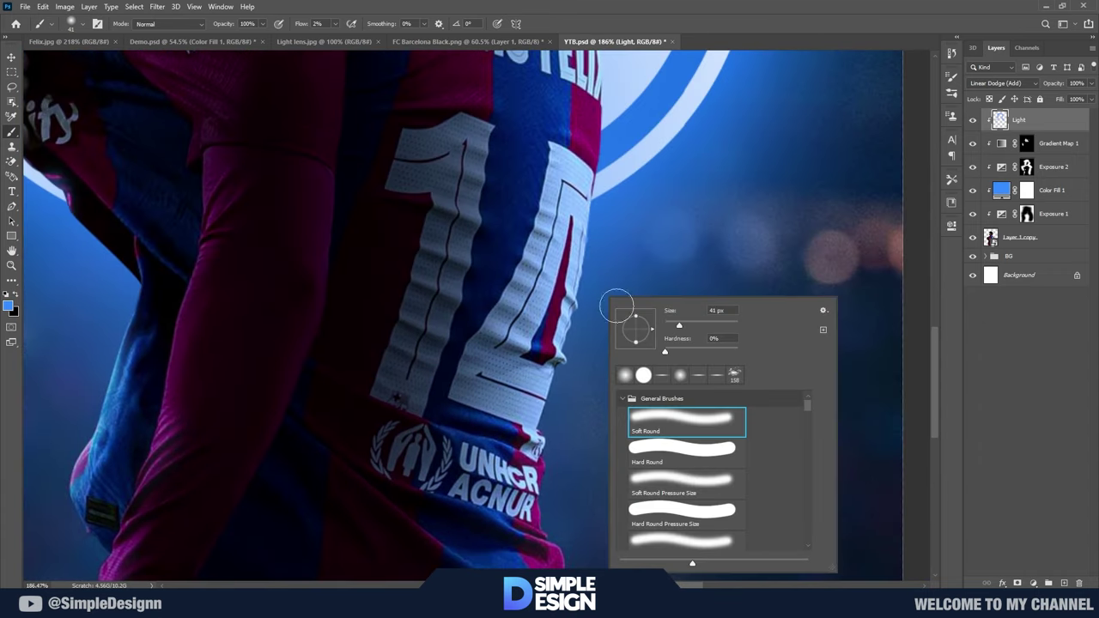
pyautogui.keyDown('alt'); pyautogui.rightClick(591, 272); pyautogui.keyUp('alt')
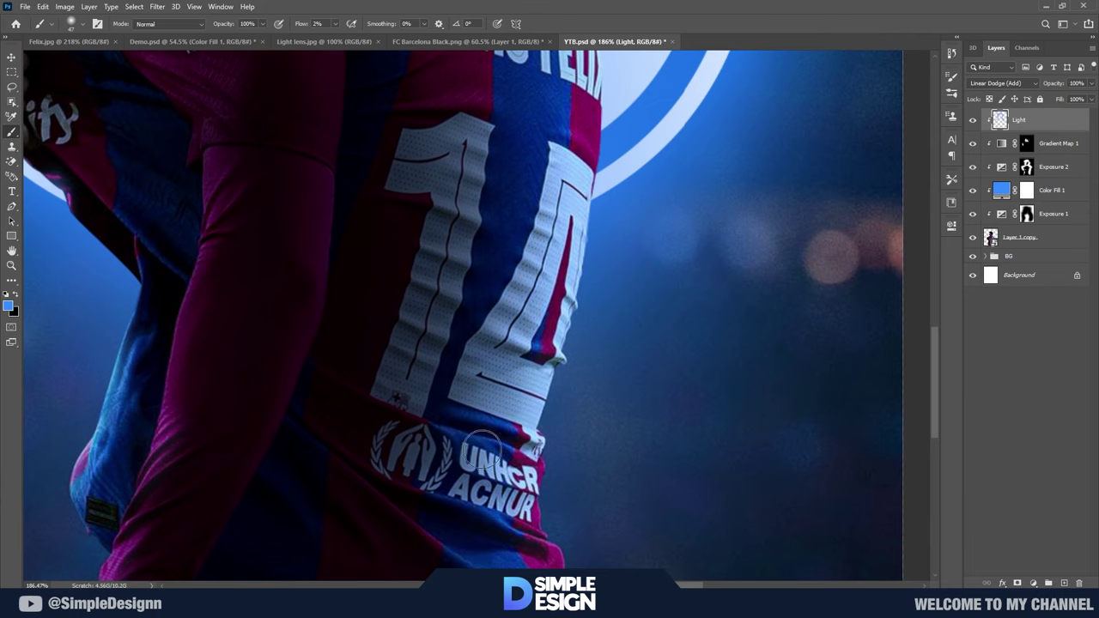
# Step: Scroll the view back up and left across the player
pyautogui.scroll(4, 550, 413)
pyautogui.scroll(1, 554, 399)
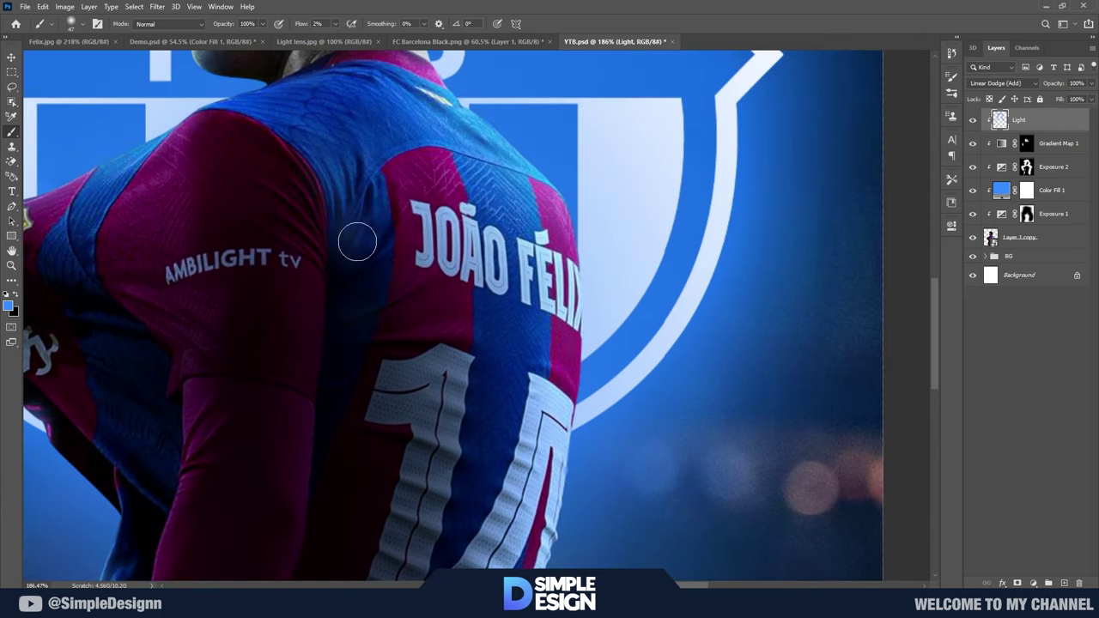
pyautogui.scroll(3, 412, 283)
pyautogui.hscroll(-3, 412, 283)
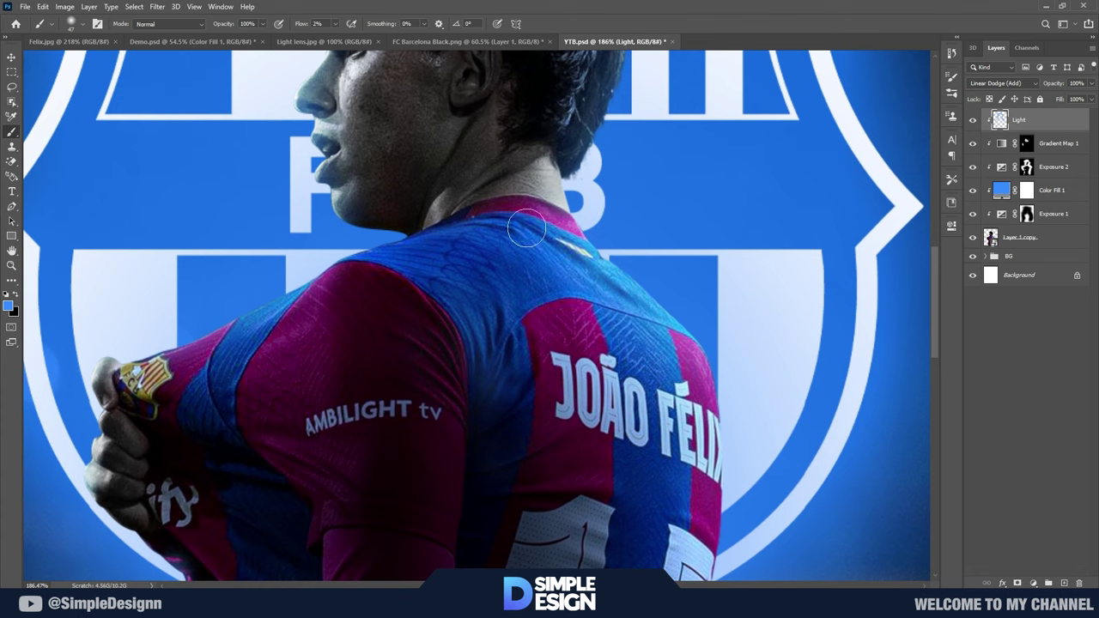
pyautogui.scroll(3, 523, 249)
pyautogui.hscroll(-2, 524, 249)
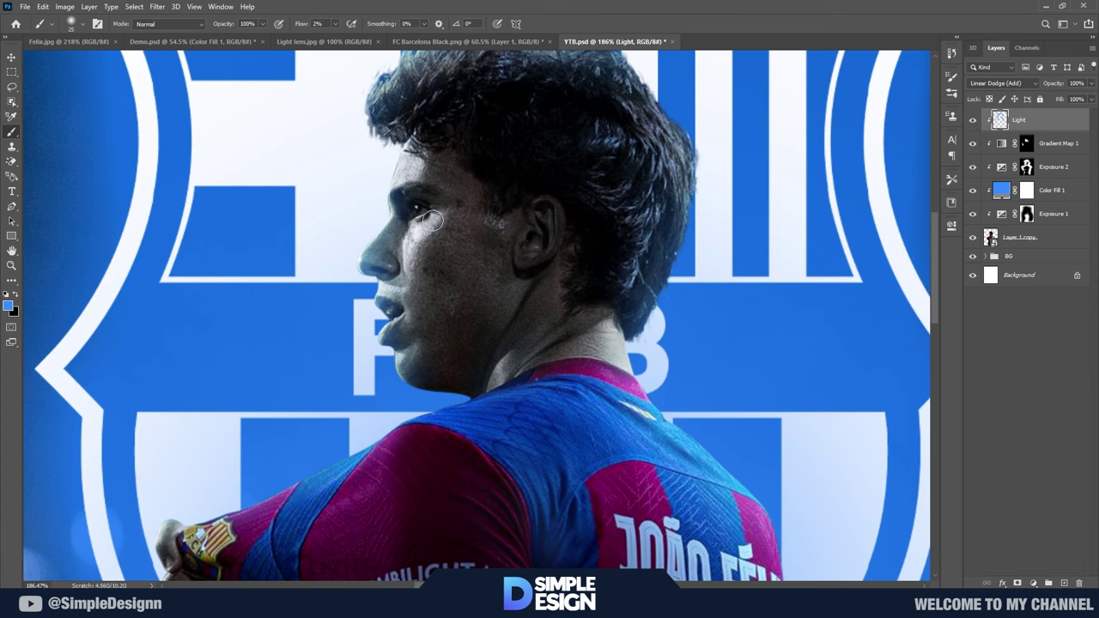
pyautogui.scroll(1, 368, 258)
pyautogui.scroll(1, 367, 257)
pyautogui.scroll(2, 367, 258)
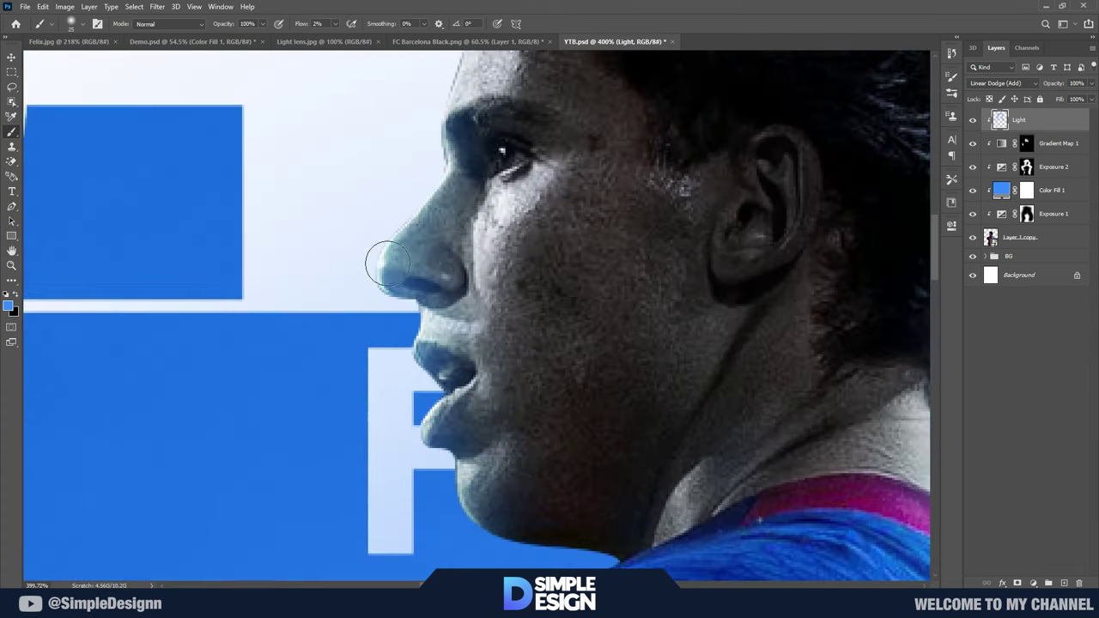
# Step: Add a layer mask to the Light layer and paint out the light across the nose
pyautogui.click(1019, 584)
pyautogui.scroll(1, 566, 356)
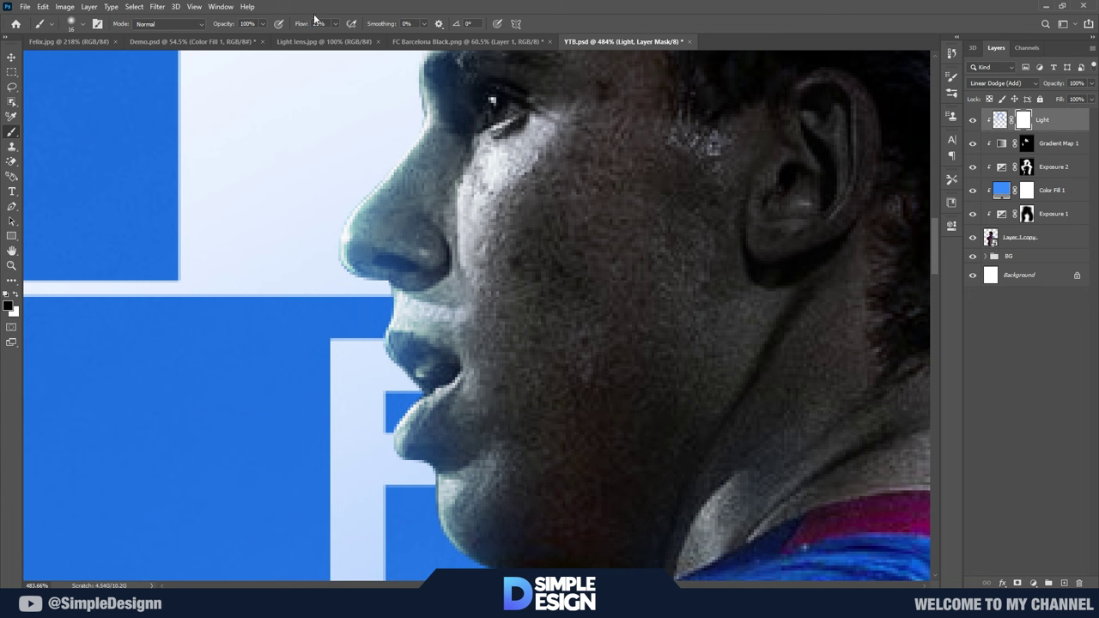
pyautogui.moveTo(442, 268)
pyautogui.mouseDown()
pyautogui.moveTo(392, 233)
pyautogui.moveTo(367, 249)
pyautogui.moveTo(405, 238)
pyautogui.moveTo(446, 378)
pyautogui.moveTo(417, 351)
pyautogui.moveTo(456, 446)
pyautogui.moveTo(444, 439)
pyautogui.moveTo(505, 542)
pyautogui.mouseUp()
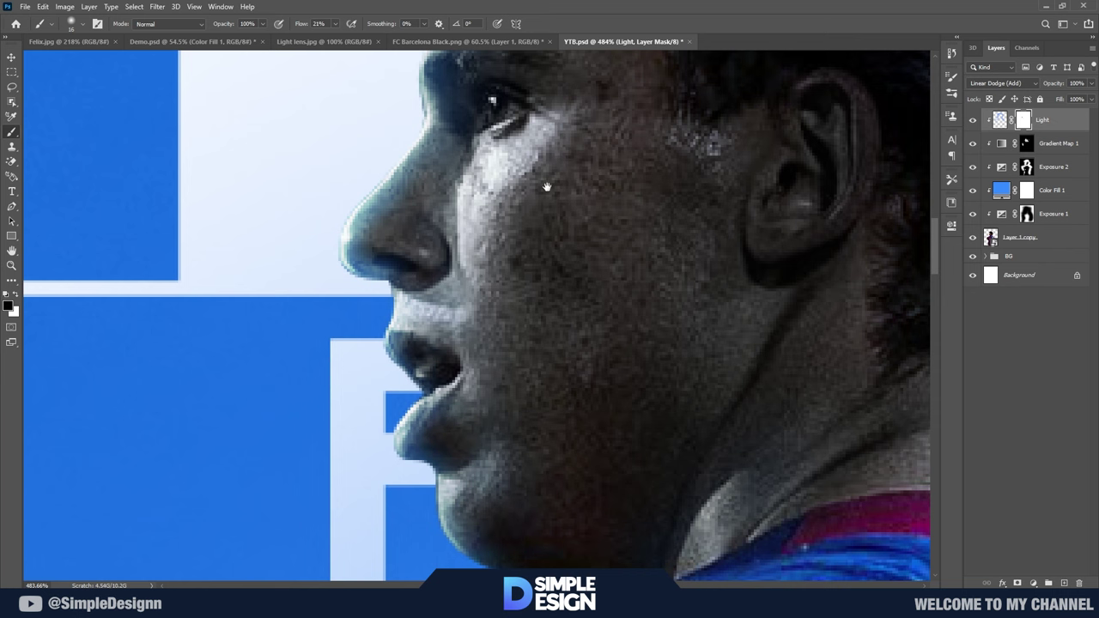
pyautogui.moveTo(547, 187); pyautogui.dragTo(553, 344)
pyautogui.moveTo(553, 160); pyautogui.dragTo(548, 267)
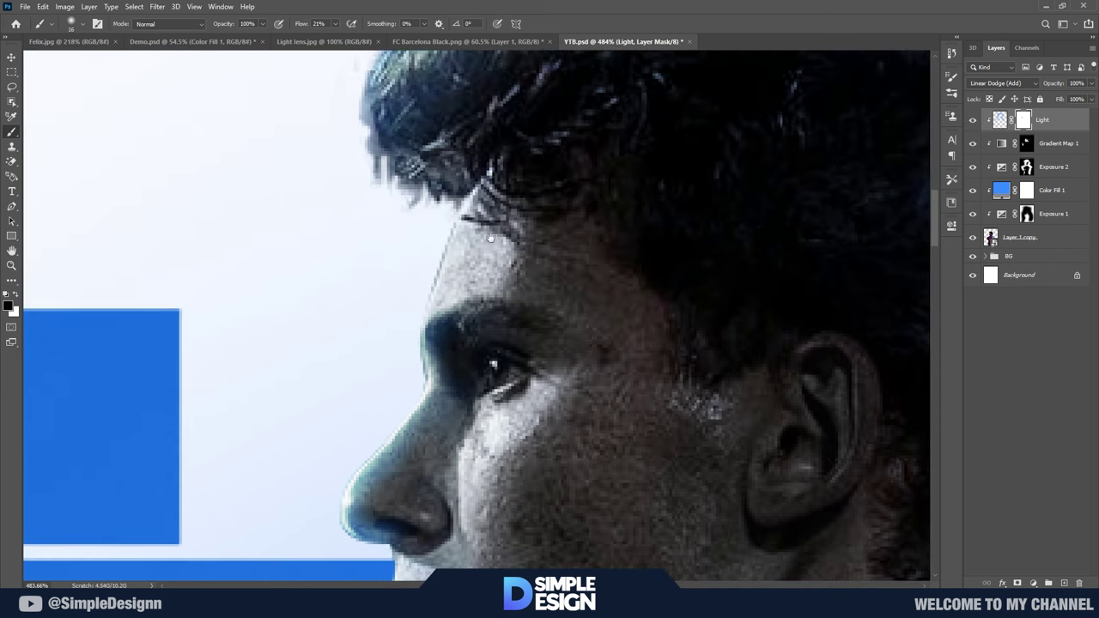
# Step: Return to the Light layer's pixels and pan over the nose, mouth and whole head
pyautogui.click(1000, 120)
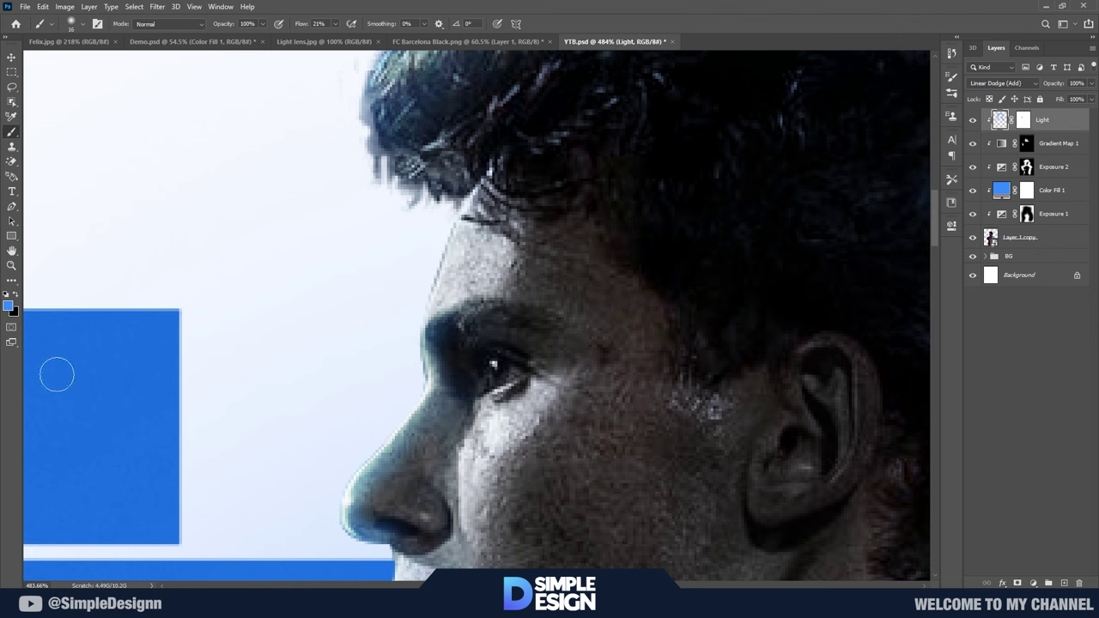
pyautogui.moveTo(392, 398); pyautogui.dragTo(425, 299)
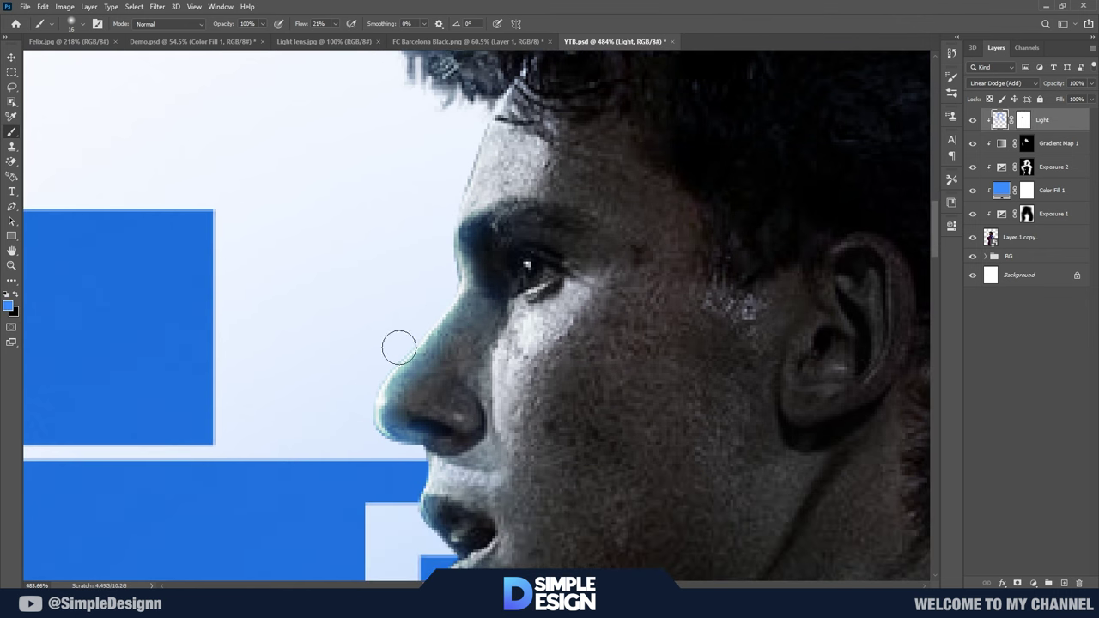
pyautogui.moveTo(369, 447); pyautogui.dragTo(472, 362)
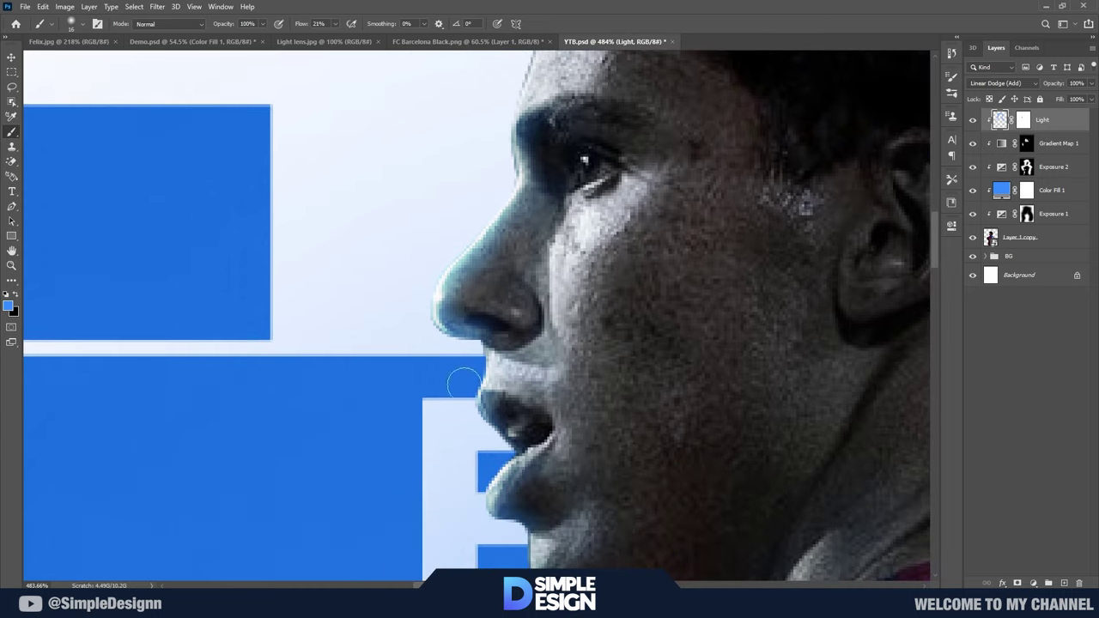
pyautogui.moveTo(485, 490)
pyautogui.mouseDown()
pyautogui.moveTo(505, 387)
pyautogui.moveTo(550, 497)
pyautogui.mouseUp()
pyautogui.scroll(-3, 549, 496)
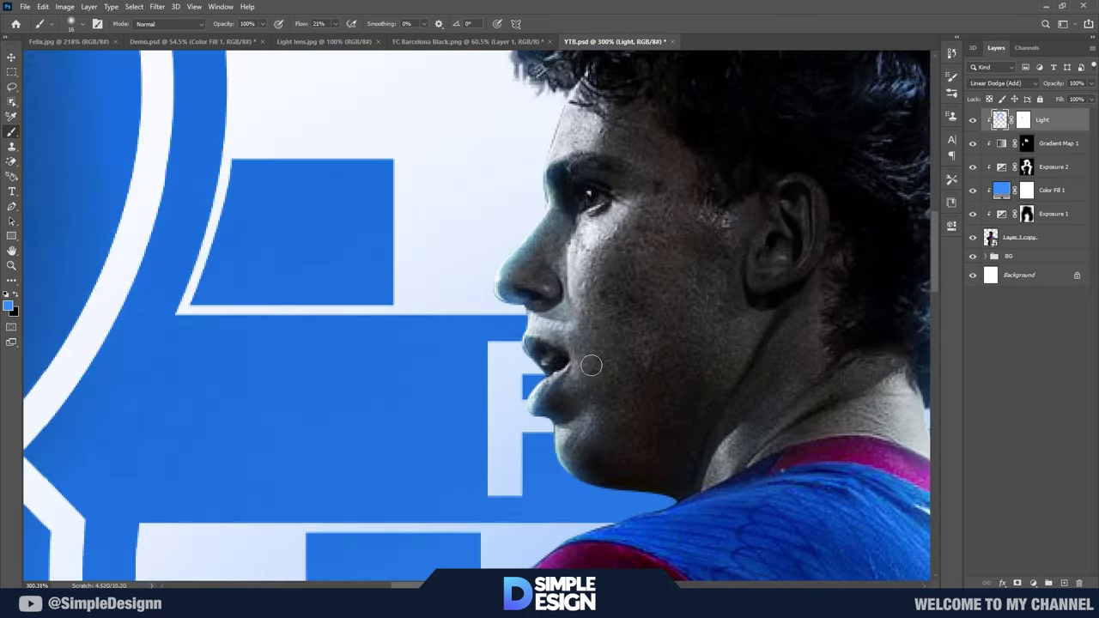
pyautogui.moveTo(614, 337); pyautogui.dragTo(600, 459)
pyautogui.scroll(3, 515, 230)
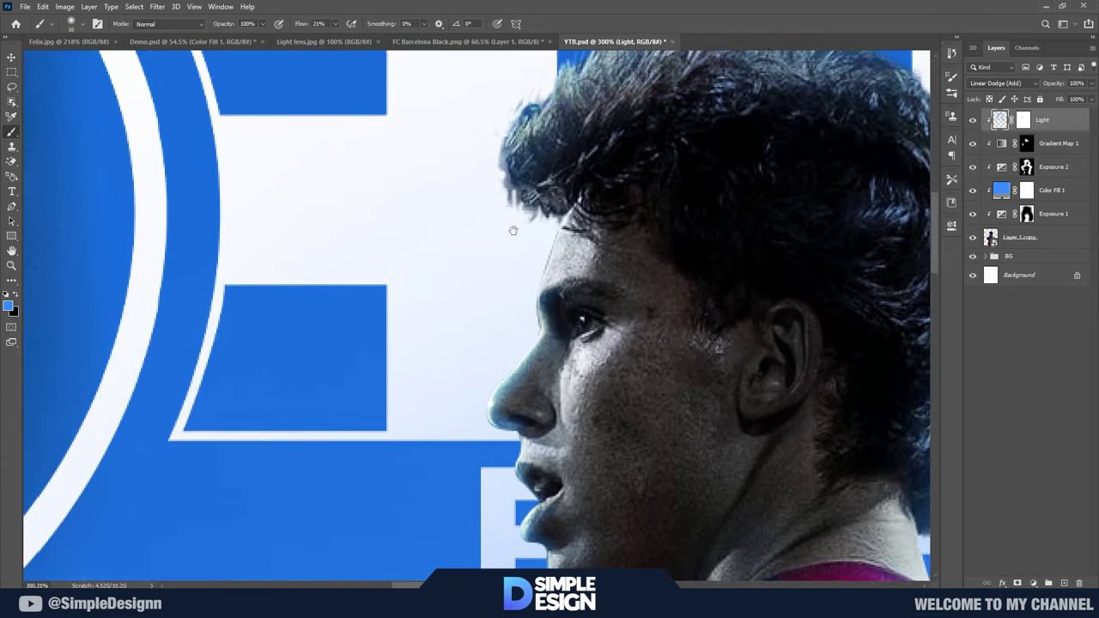
# Step: Paint blue rim light along the hair tips, hair edges and where hair meets neck
pyautogui.moveTo(591, 160); pyautogui.dragTo(830, 139)
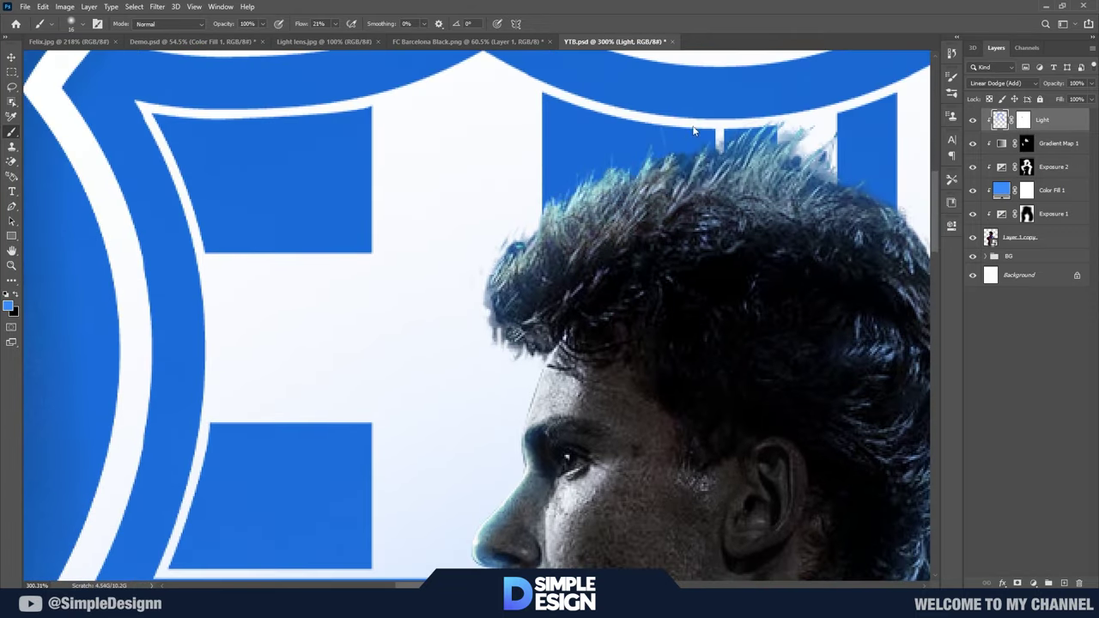
pyautogui.hscroll(6, 831, 139)
pyautogui.hscroll(3, 670, 240)
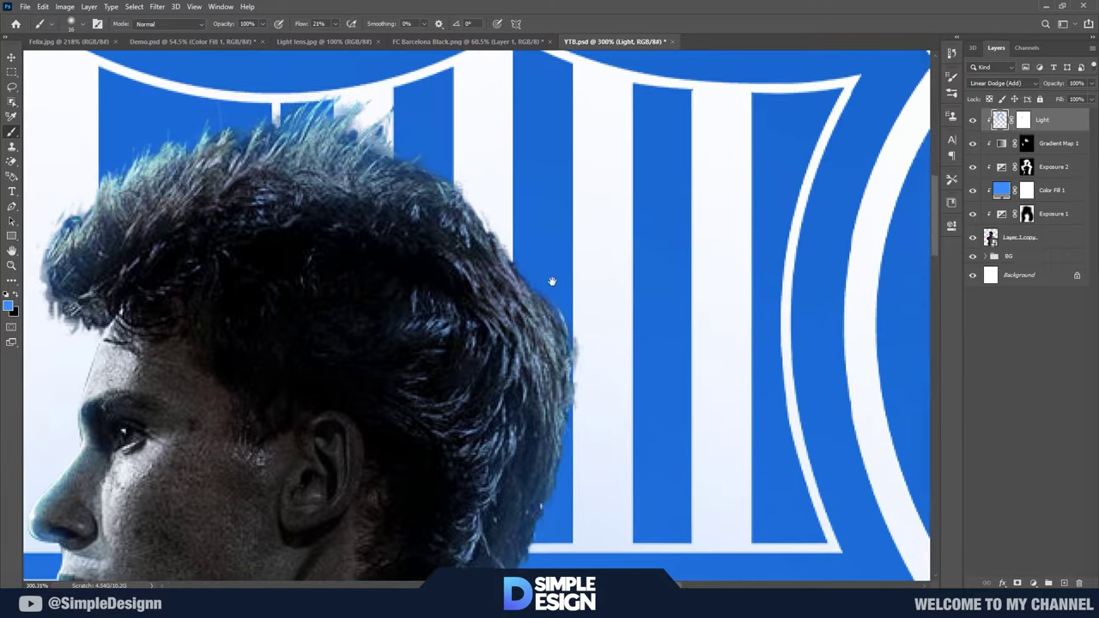
pyautogui.moveTo(490, 302); pyautogui.dragTo(524, 451)
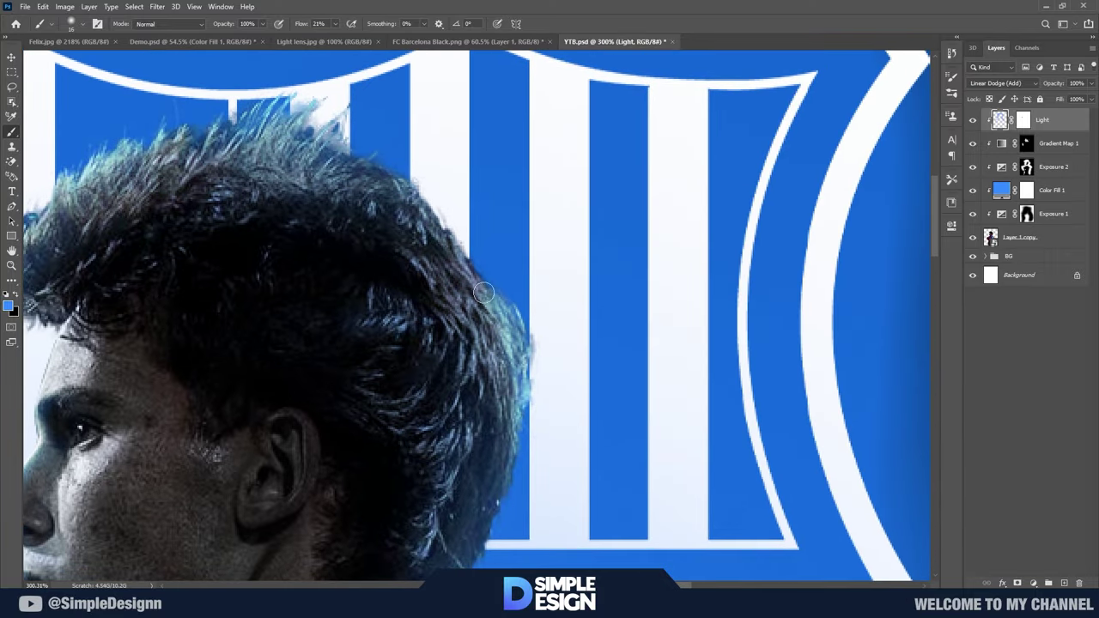
pyautogui.moveTo(484, 293); pyautogui.dragTo(407, 190)
pyautogui.moveTo(559, 376); pyautogui.dragTo(610, 242)
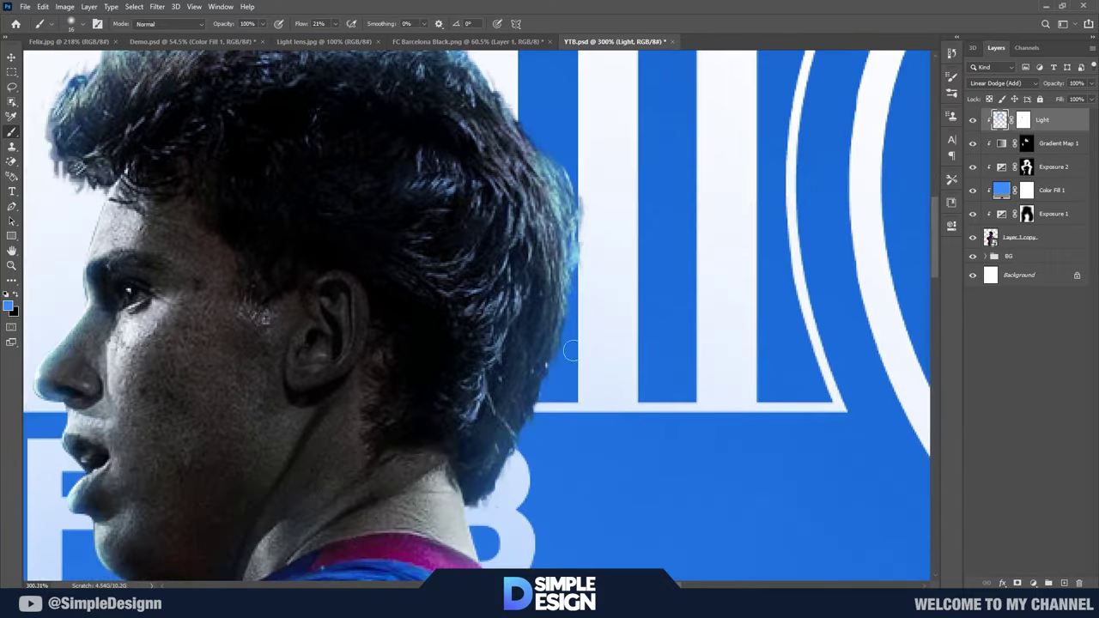
pyautogui.moveTo(563, 314); pyautogui.dragTo(528, 462)
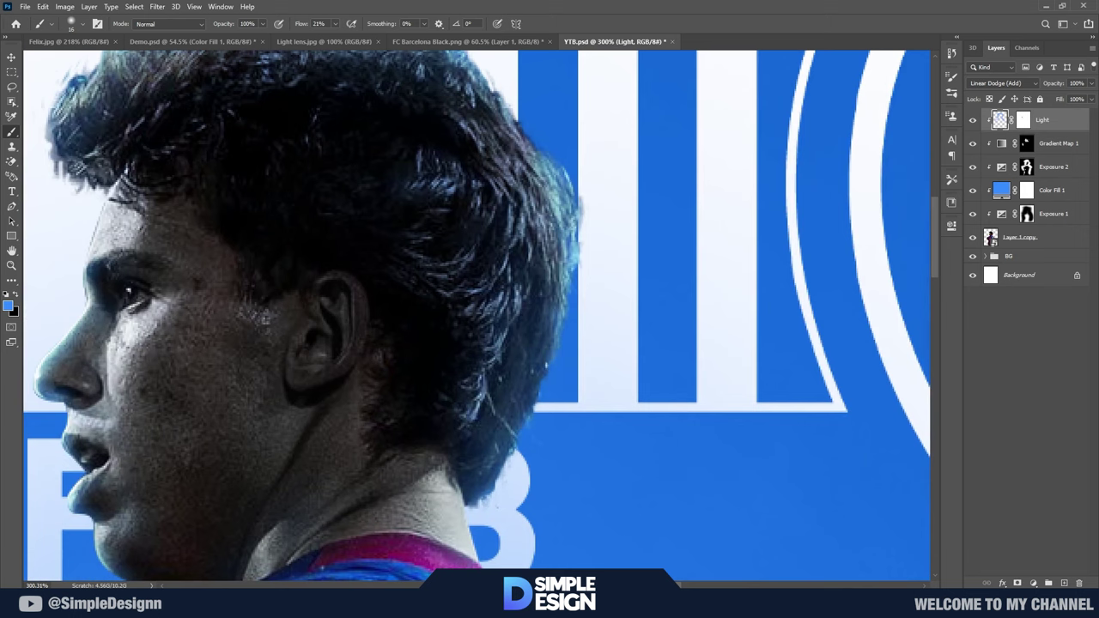
pyautogui.moveTo(477, 498); pyautogui.dragTo(465, 558)
# Step: Paint rim light along the shoulder edge and adjust the brush size near the jersey lettering
pyautogui.moveTo(571, 546); pyautogui.dragTo(582, 335)
pyautogui.moveTo(471, 390); pyautogui.dragTo(550, 421)
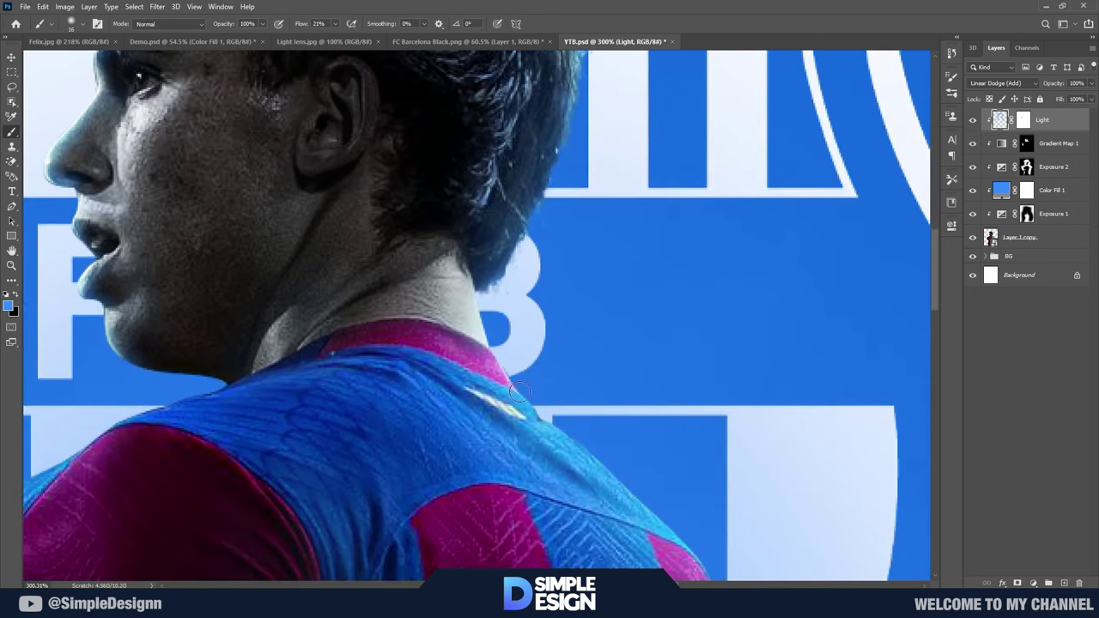
pyautogui.moveTo(677, 482)
pyautogui.mouseDown()
pyautogui.moveTo(655, 303)
pyautogui.moveTo(644, 339)
pyautogui.moveTo(687, 395)
pyautogui.mouseUp()
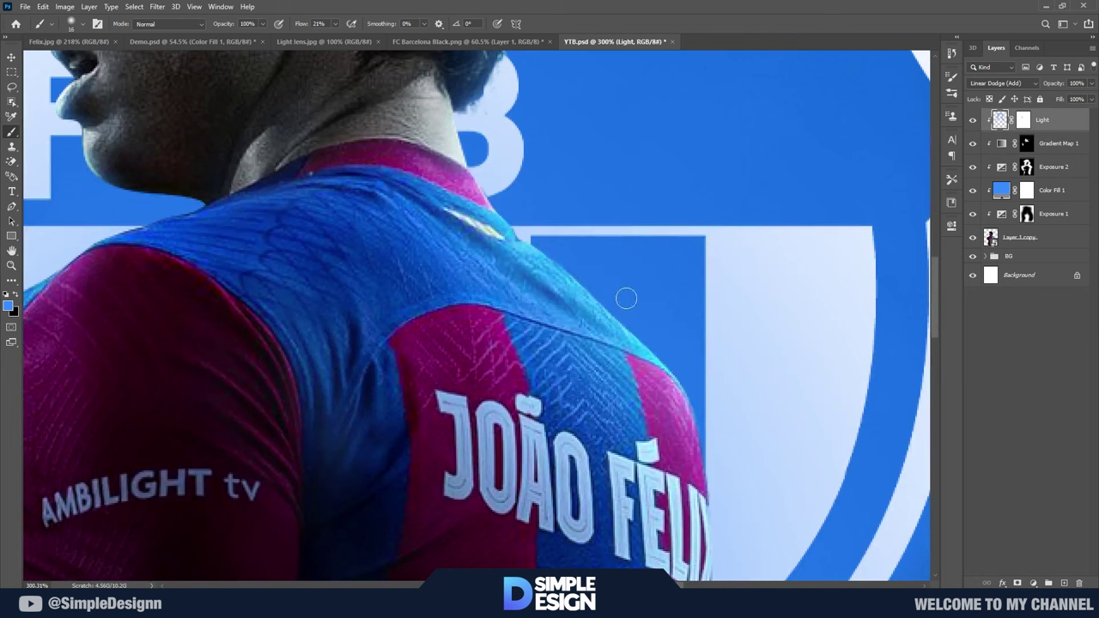
pyautogui.scroll(-3, 658, 357)
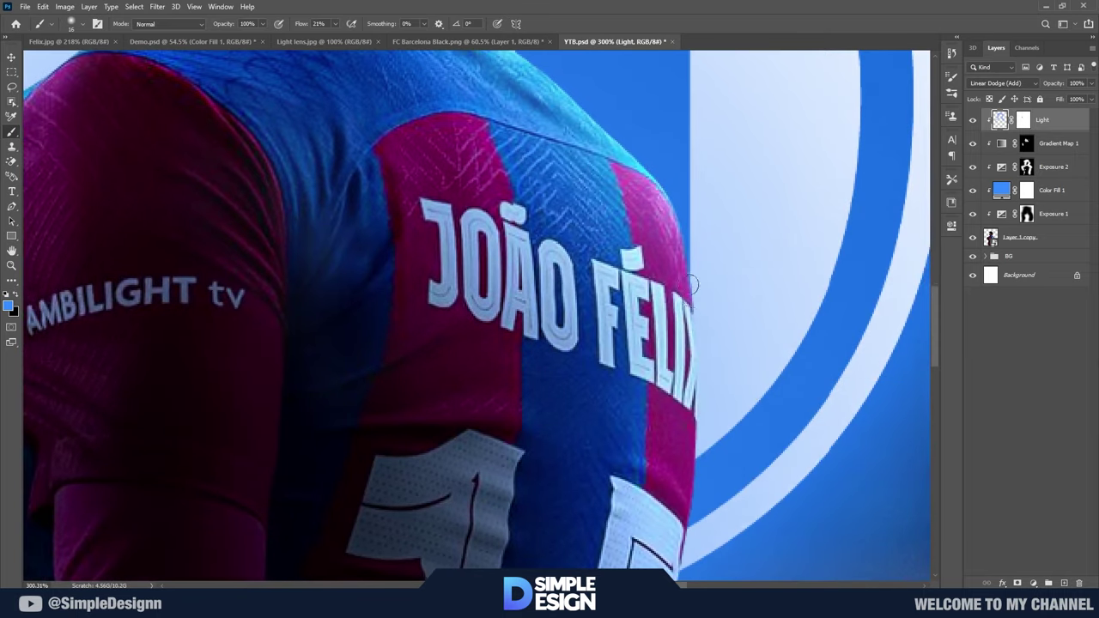
pyautogui.keyDown('alt'); pyautogui.rightClick(711, 394); pyautogui.keyUp('alt')
pyautogui.scroll(-3, 712, 430)
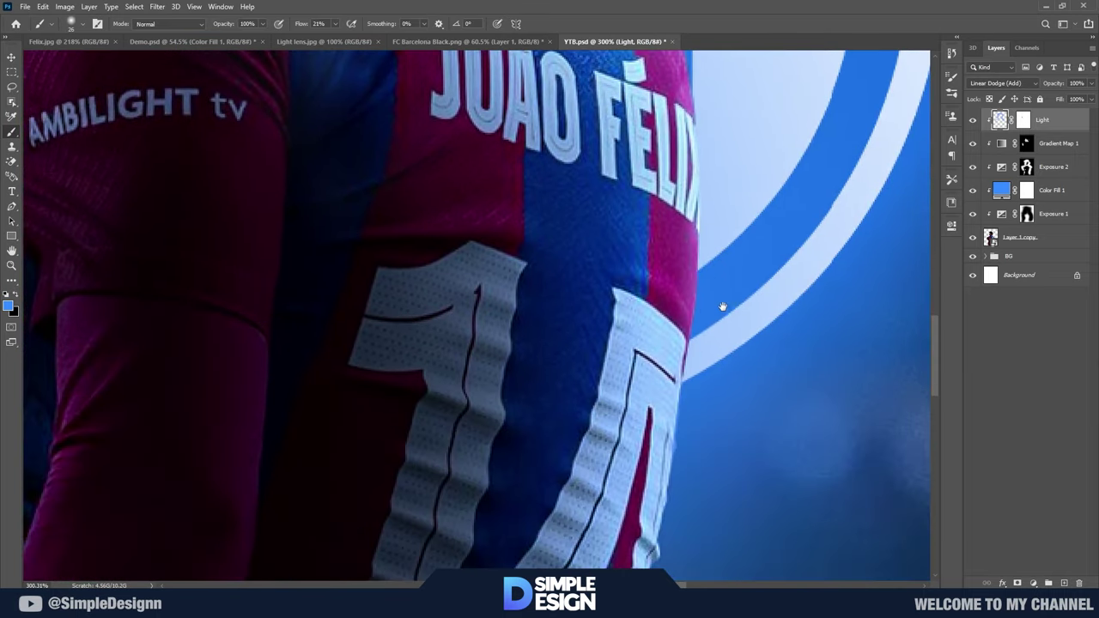
# Step: Group the layers from Light through Layer 1 copy and name the group '1'
pyautogui.hotkey('ctrl', '0')
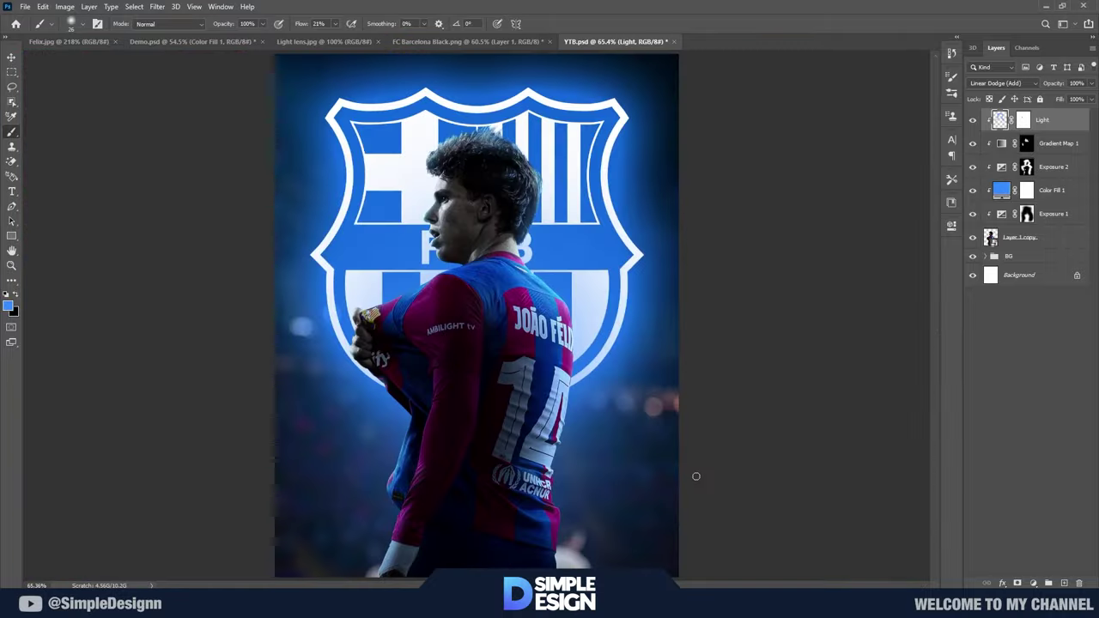
pyautogui.scroll(-1, 476, 371)
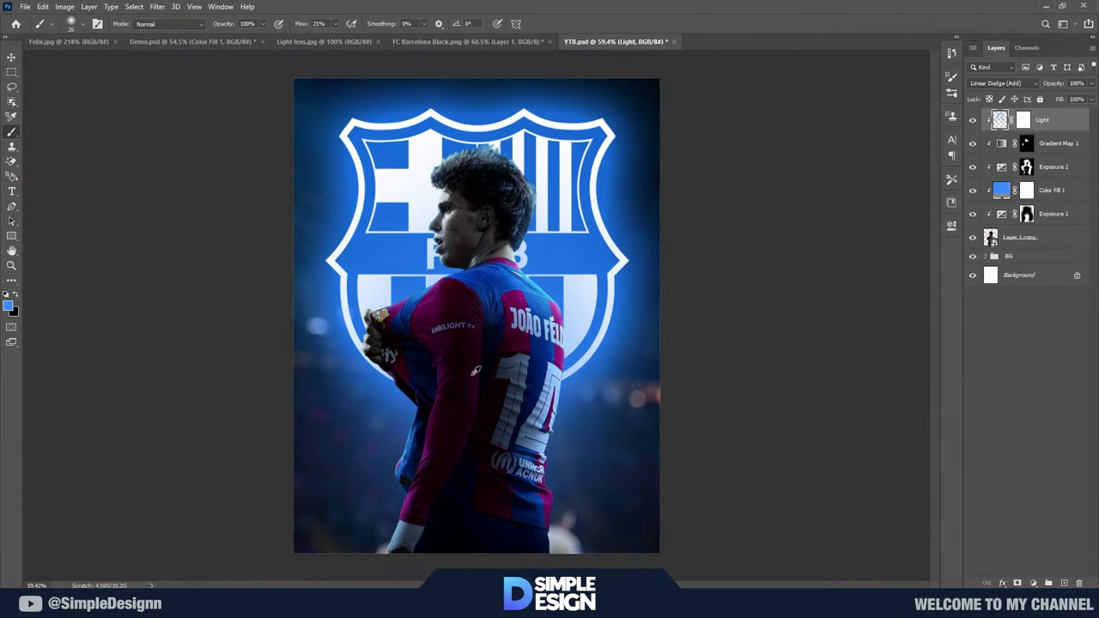
pyautogui.hotkey('ctrl', '0')
pyautogui.scroll(-1, 447, 353)
pyautogui.keyDown('shift'); pyautogui.click(1049, 237); pyautogui.keyUp('shift')
pyautogui.hotkey('ctrl', 'g')
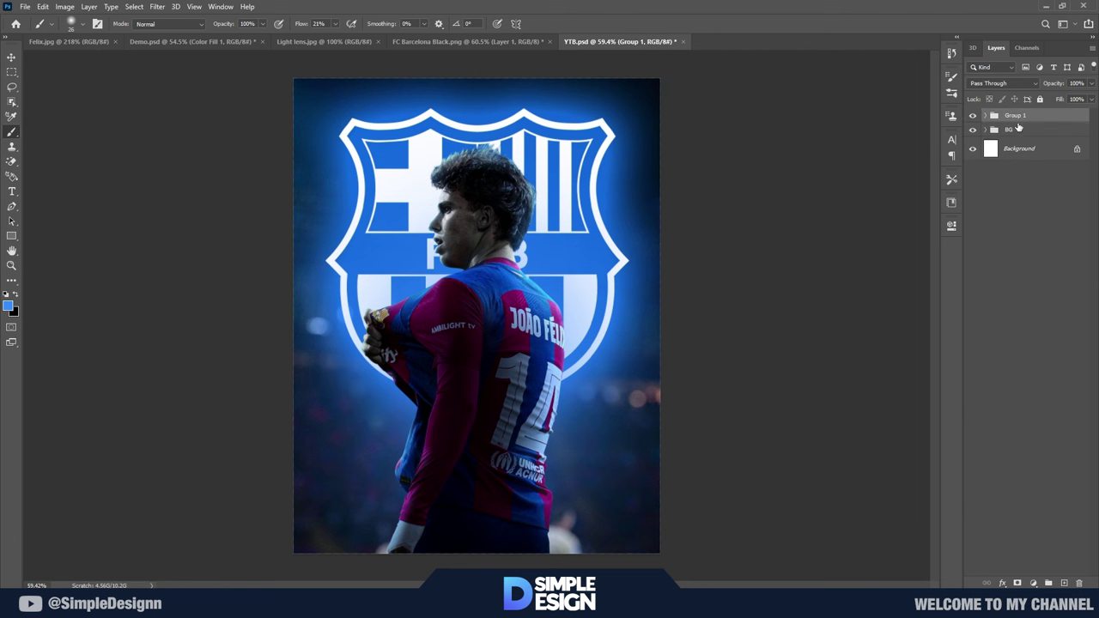
pyautogui.doubleClick(1018, 115)
pyautogui.write('1')
pyautogui.press('Return')
# Step: Add a Curves adjustment clipped to the Light layer in group 1, starting an S-curve
pyautogui.click(987, 115)
pyautogui.click(1052, 134)
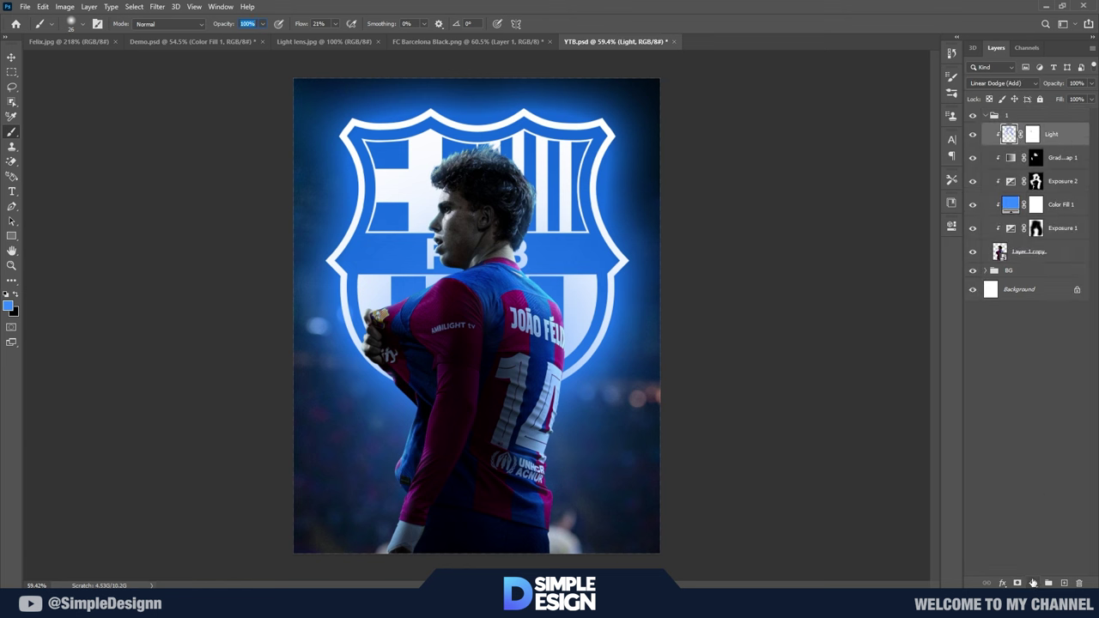
pyautogui.click(1033, 583)
pyautogui.click(1031, 440)
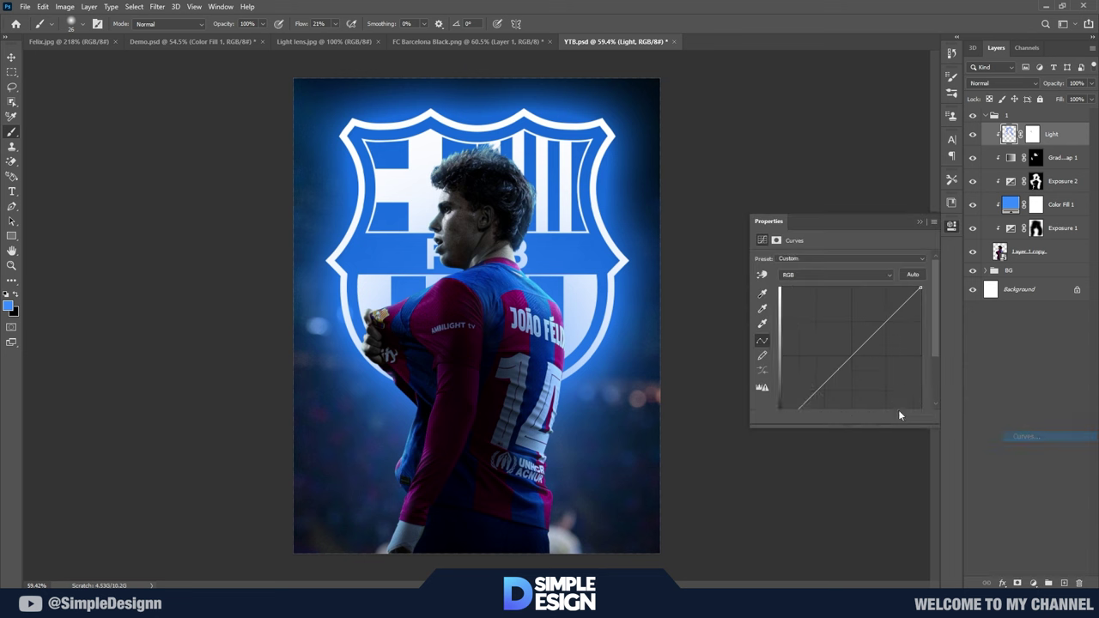
pyautogui.click(851, 337)
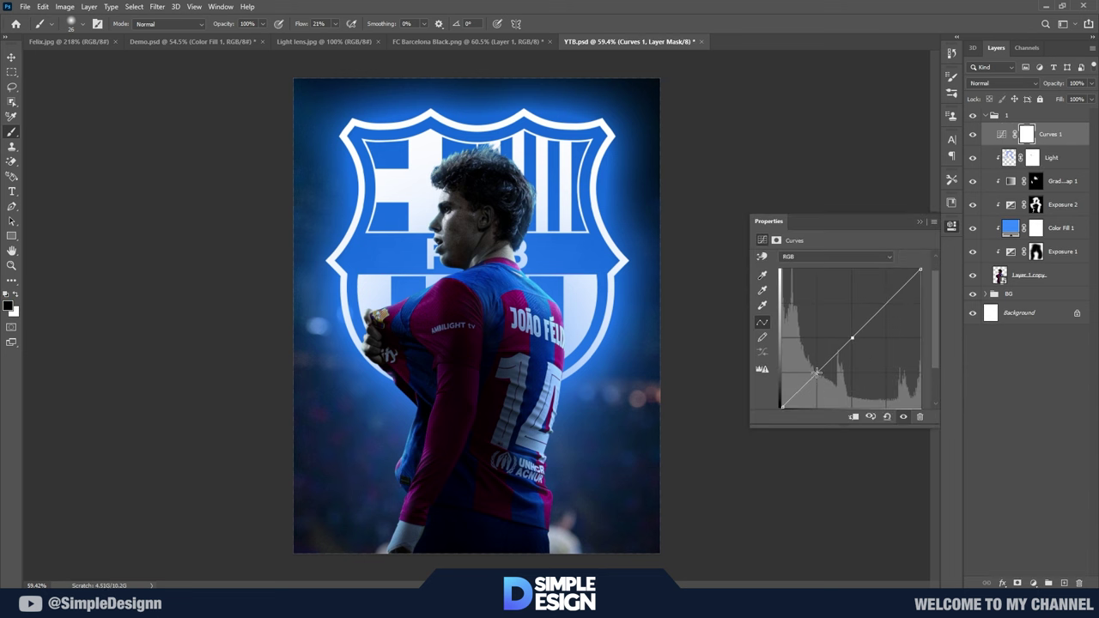
pyautogui.moveTo(816, 372); pyautogui.dragTo(821, 375)
pyautogui.click(855, 418)
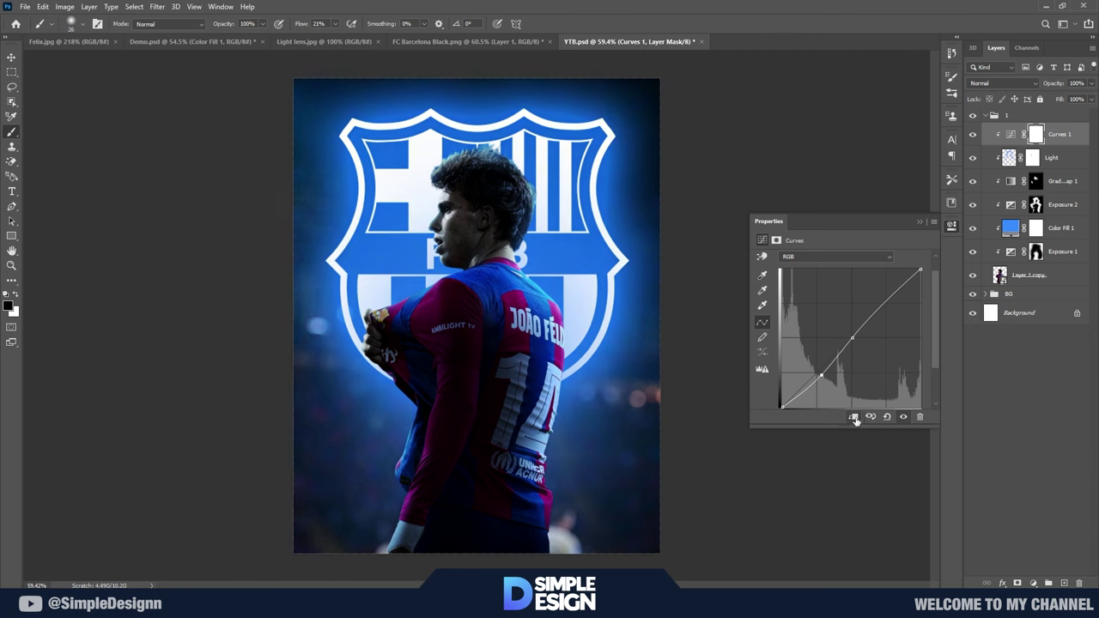
# Step: Refine the curve's shadow and highlight points, compare before and after, and collapse group 1
pyautogui.moveTo(822, 375); pyautogui.dragTo(820, 379)
pyautogui.click(888, 299)
pyautogui.moveTo(886, 299); pyautogui.dragTo(885, 300)
pyautogui.click(901, 418)
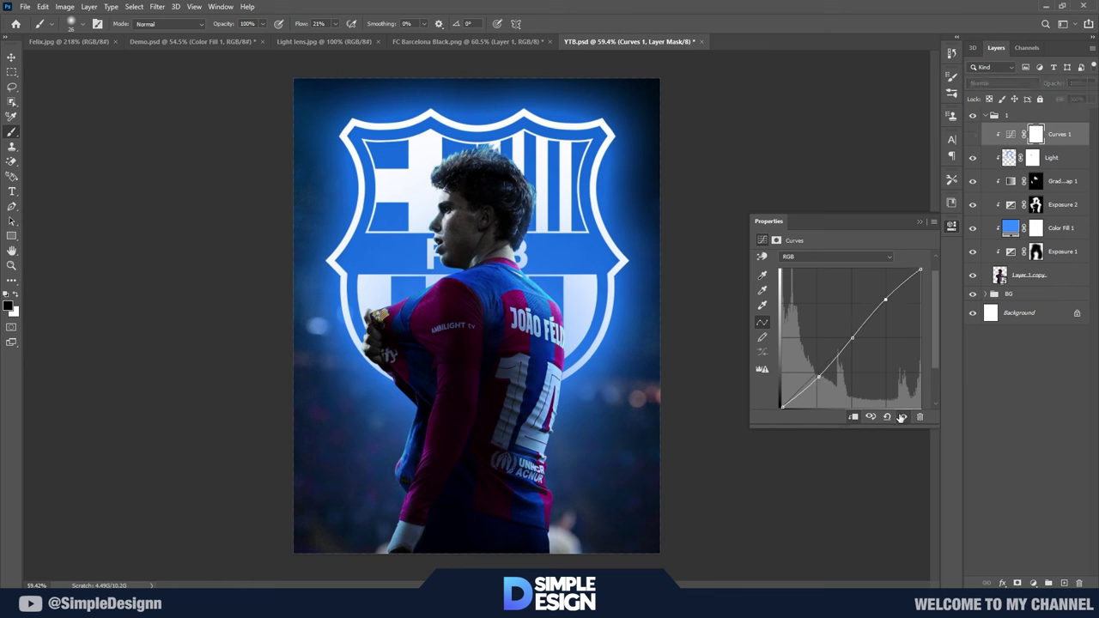
pyautogui.click(902, 418)
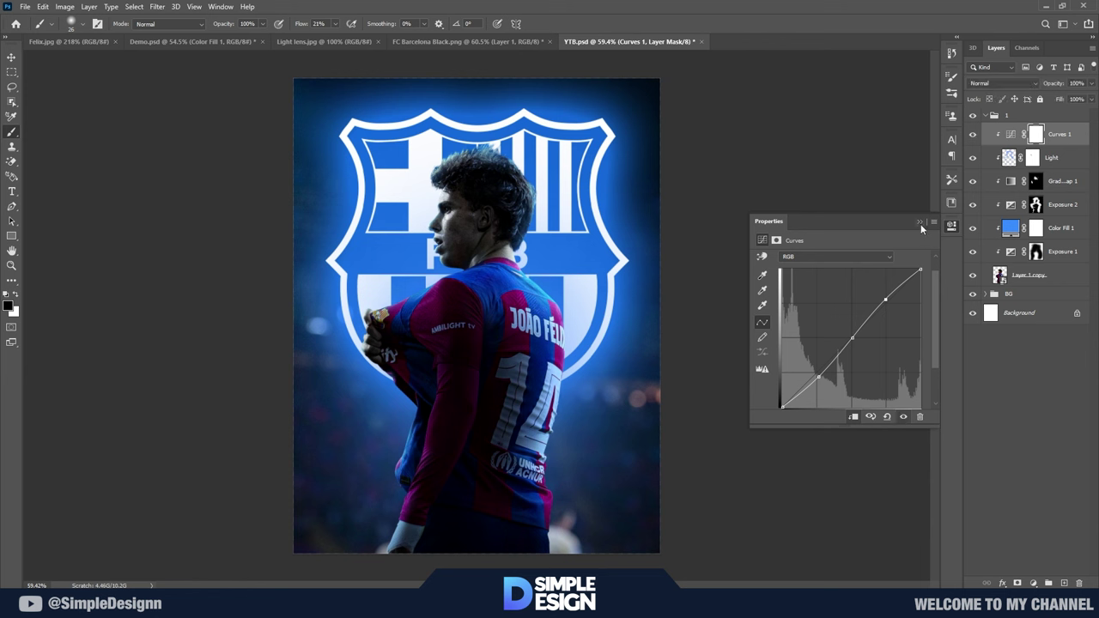
pyautogui.click(903, 417)
pyautogui.click(904, 418)
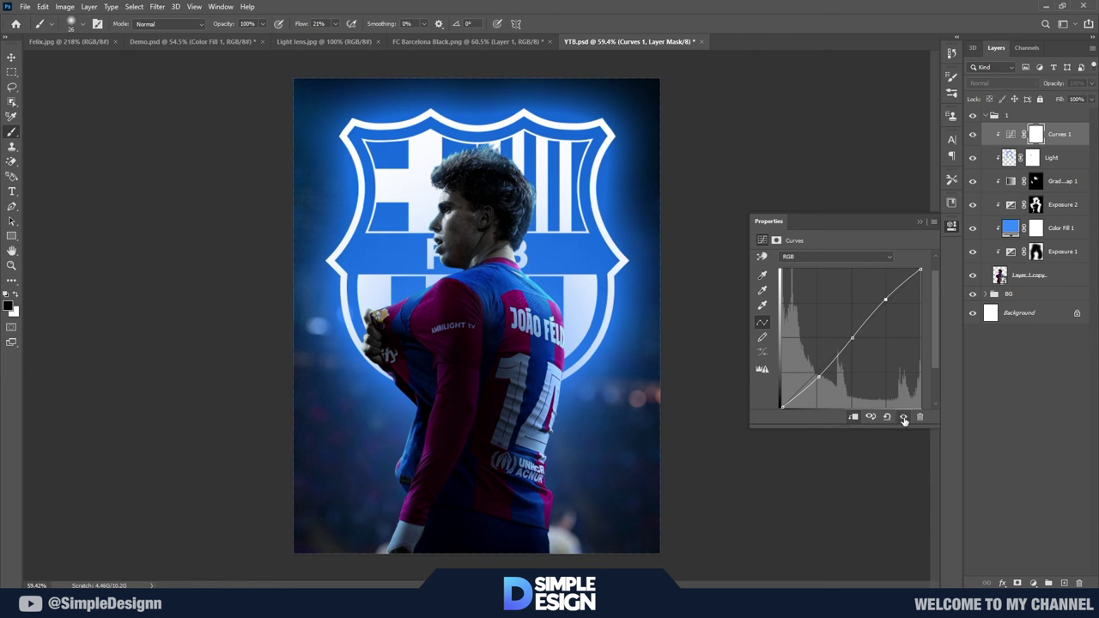
pyautogui.click(920, 221)
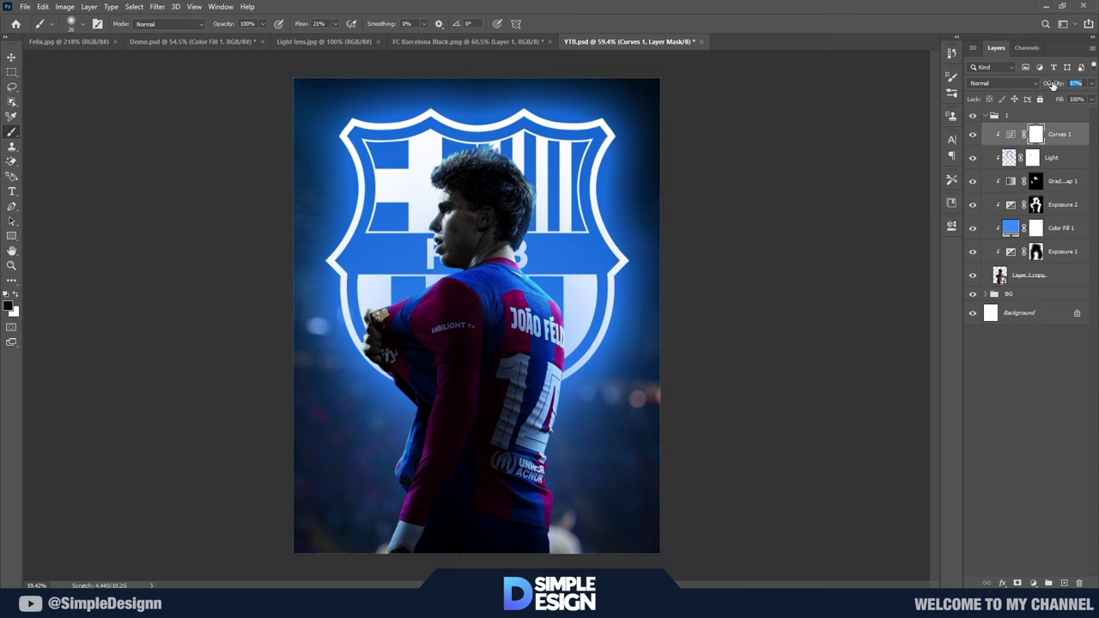
pyautogui.click(972, 134)
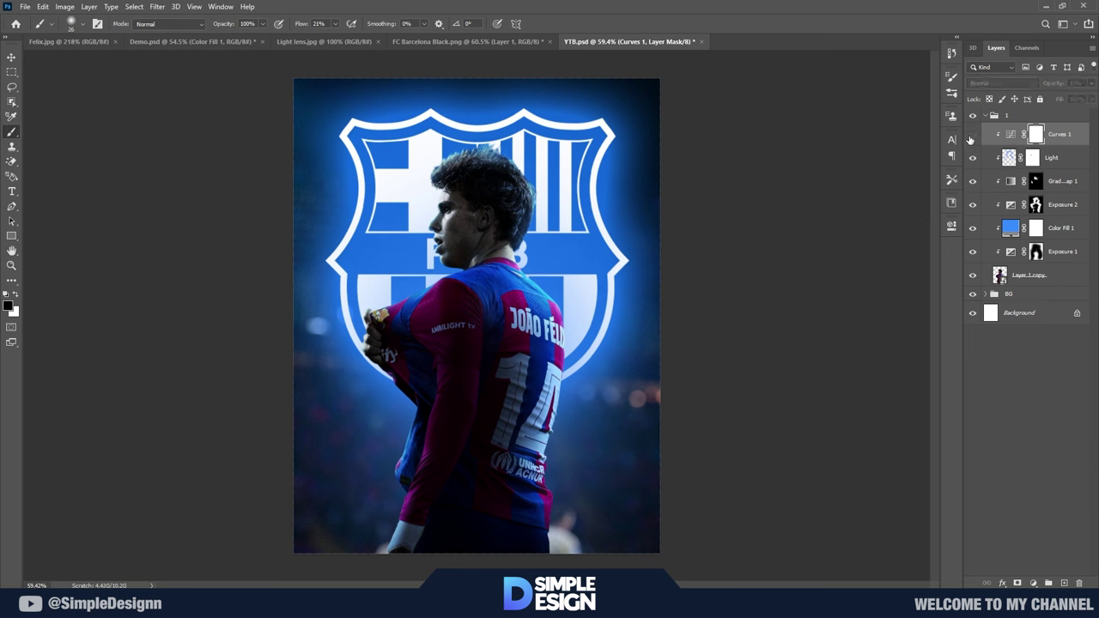
pyautogui.click(972, 135)
pyautogui.click(987, 116)
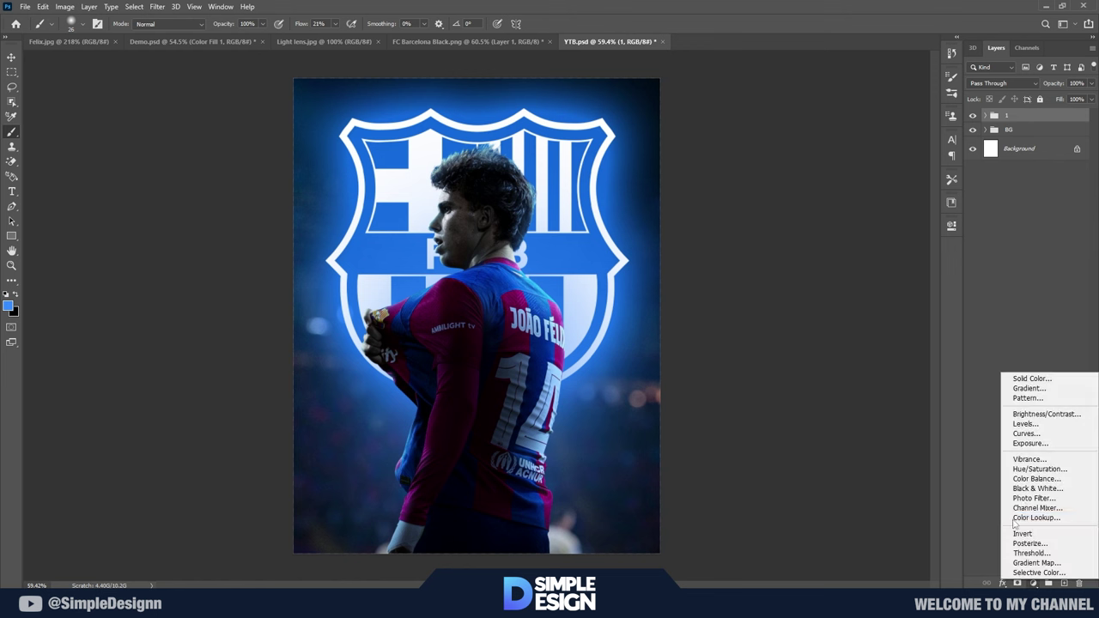
# Step: Add a top-level Curves 2 adjustment with darkened shadows plus midtone and highlight points
pyautogui.click(1033, 583)
pyautogui.click(1026, 434)
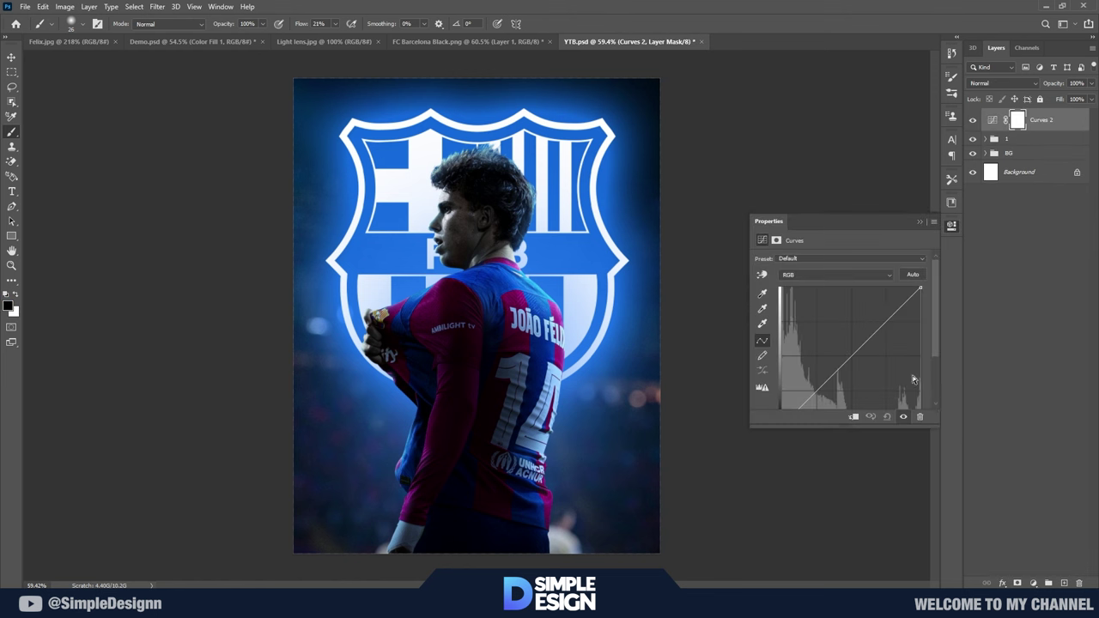
pyautogui.moveTo(852, 317)
pyautogui.mouseDown()
pyautogui.moveTo(850, 331)
pyautogui.moveTo(852, 320)
pyautogui.mouseUp()
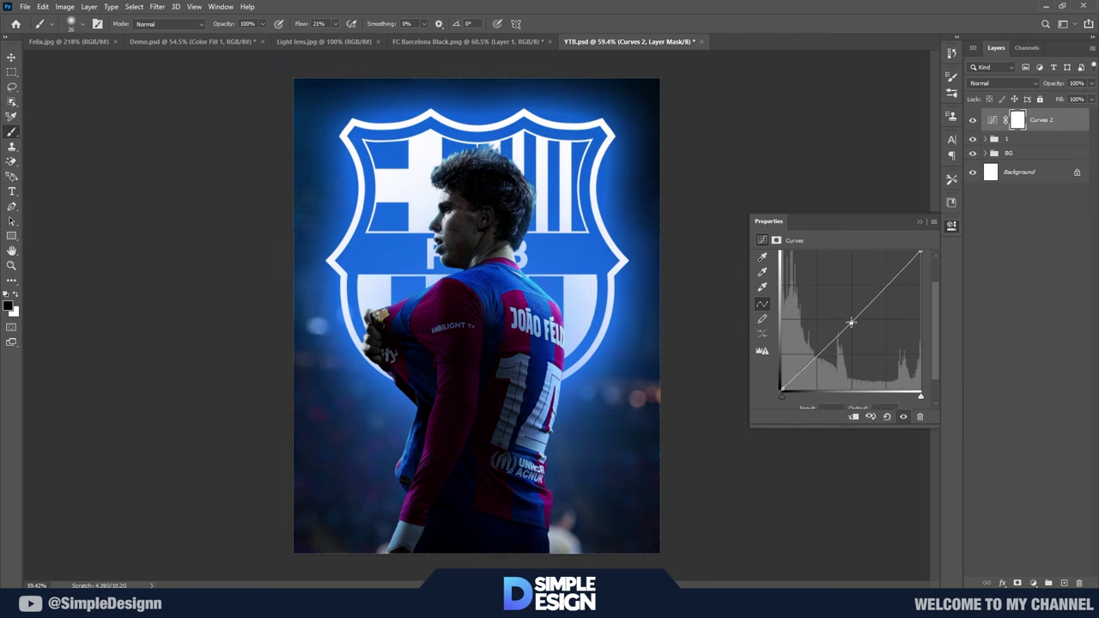
pyautogui.click(821, 353)
pyautogui.moveTo(821, 353); pyautogui.dragTo(821, 356)
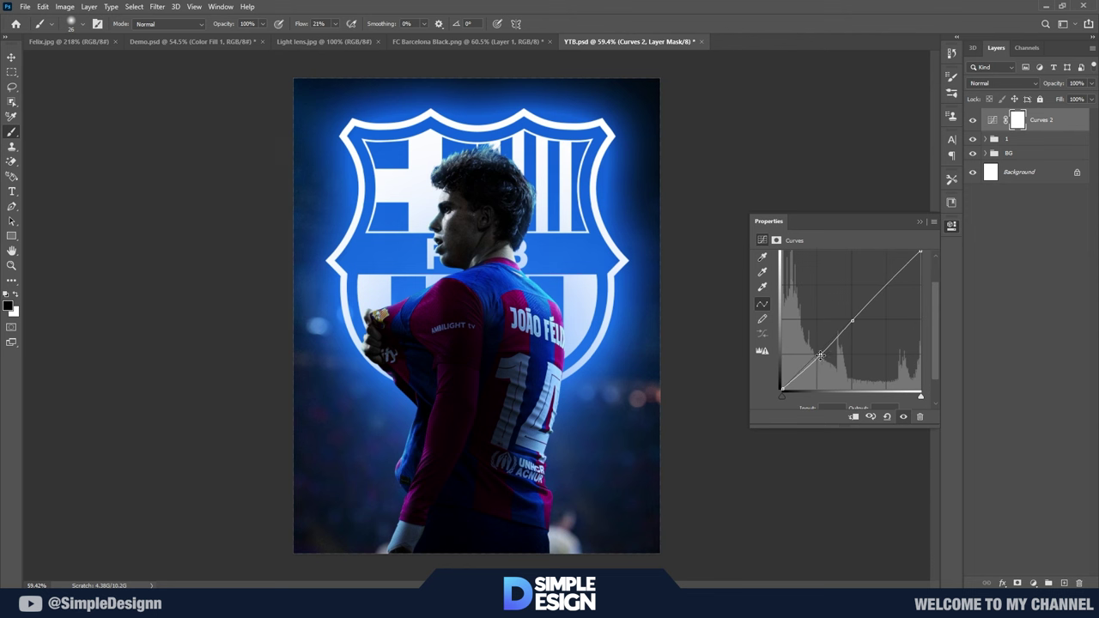
pyautogui.click(889, 280)
# Step: Compare the Curves 2 effect on and off, then collapse its settings
pyautogui.click(903, 418)
pyautogui.click(903, 418)
pyautogui.click(920, 221)
pyautogui.scroll(-1, 419, 292)
pyautogui.scroll(-1, 419, 292)
pyautogui.scroll(1, 420, 292)
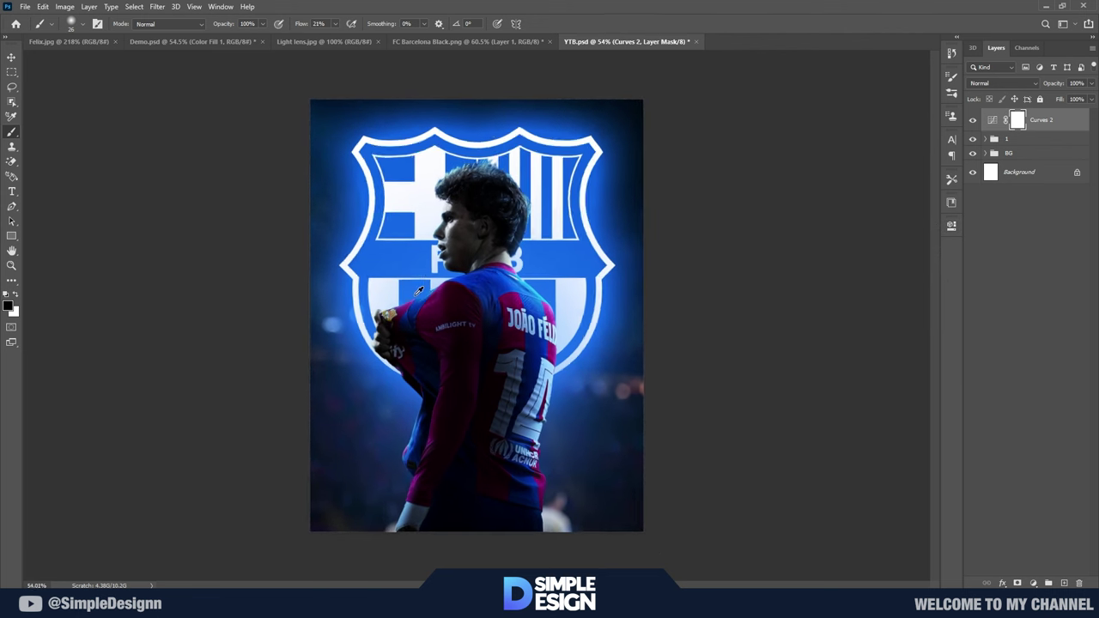
pyautogui.scroll(1, 419, 292)
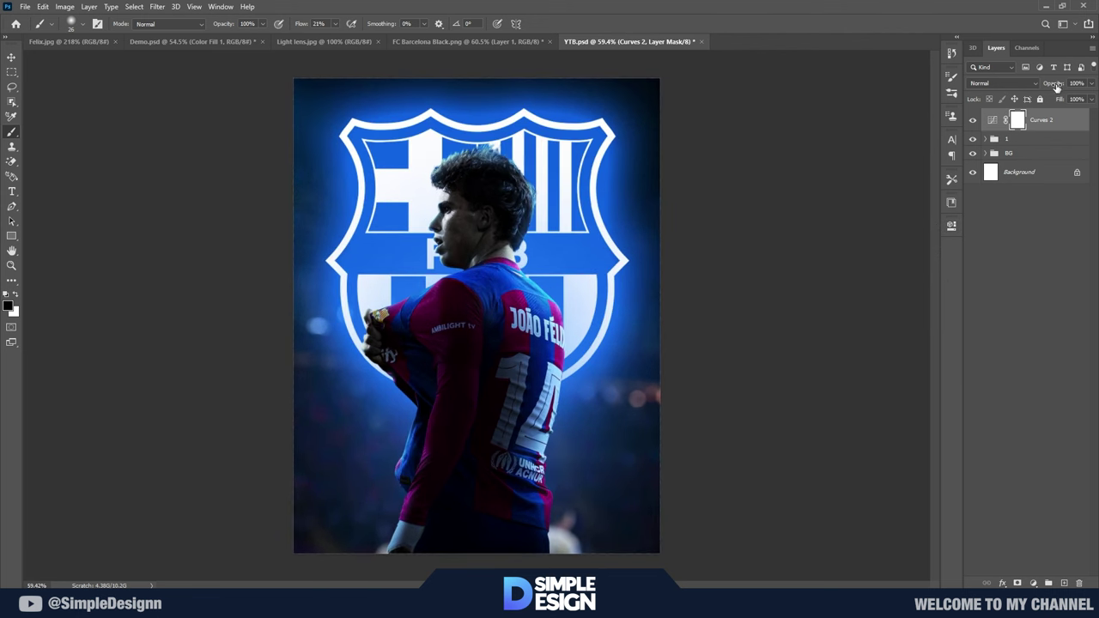
# Step: Lower Curves 2 opacity to 67% and check the background with group 1 hidden
pyautogui.moveTo(1056, 87); pyautogui.dragTo(1037, 85)
pyautogui.click(974, 139)
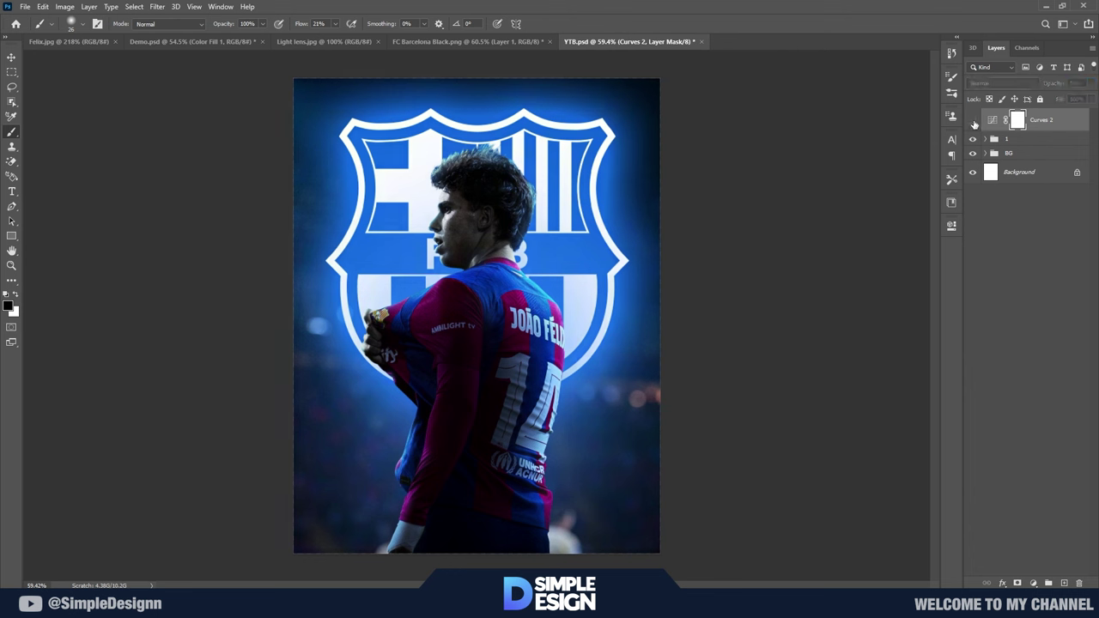
pyautogui.click(974, 139)
# Step: Create a new top layer named Light and enlarge the brush to about 1049 px
pyautogui.hotkey('ctrl', 'shift', 'alt', 'n')
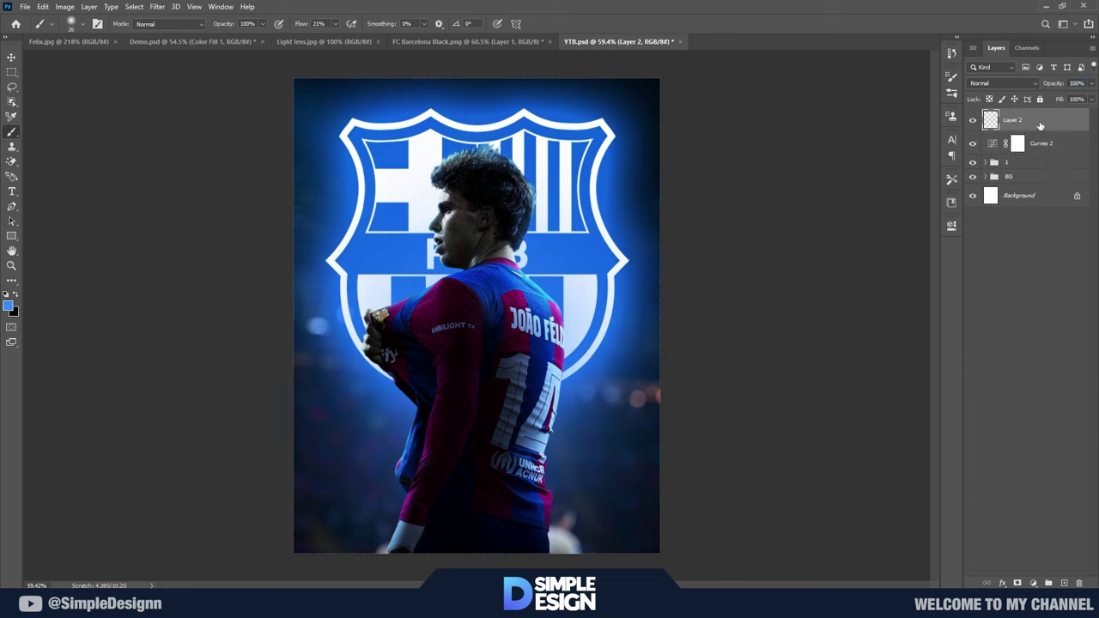
pyautogui.doubleClick(1013, 120)
pyautogui.write('ht')
pyautogui.press('Return')
pyautogui.moveTo(326, 140); pyautogui.dragTo(378, 140)
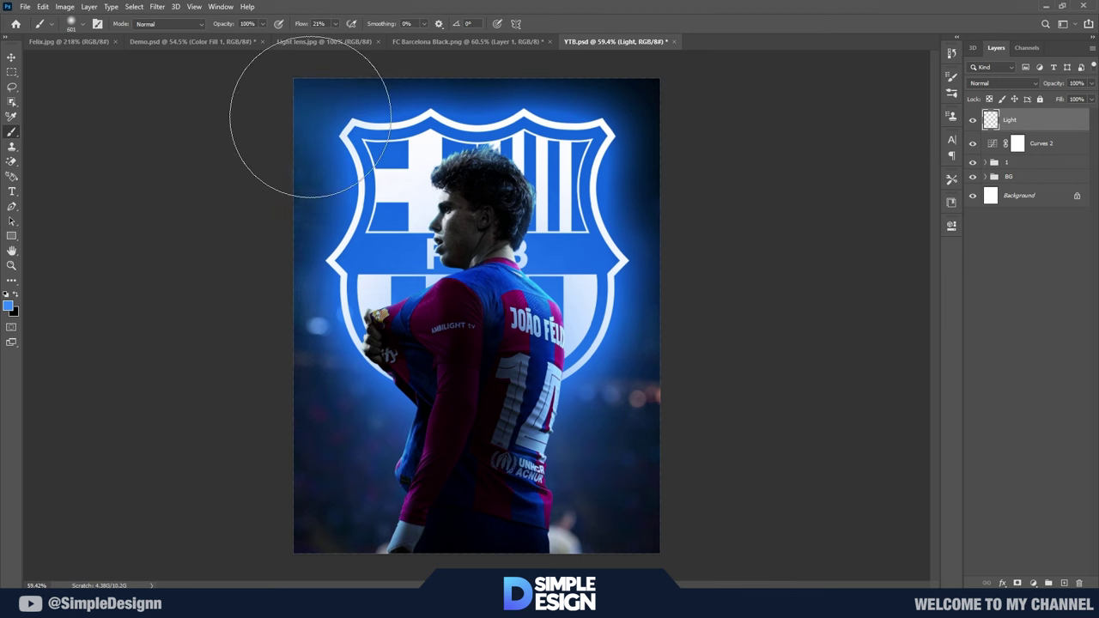
pyautogui.moveTo(307, 111); pyautogui.dragTo(378, 111)
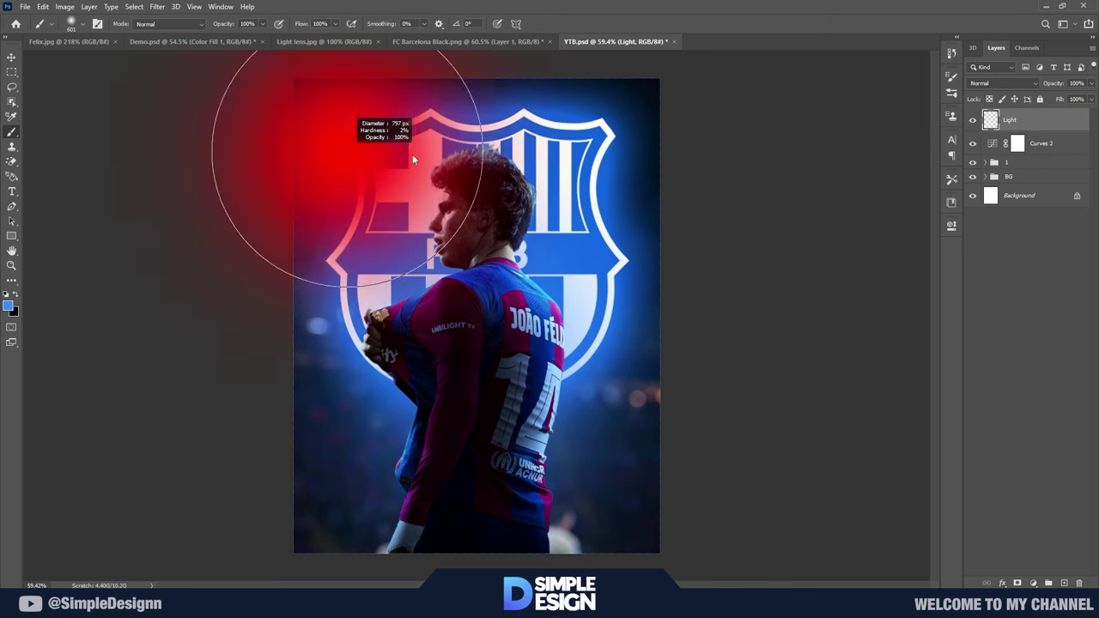
pyautogui.scroll(-1, 343, 174)
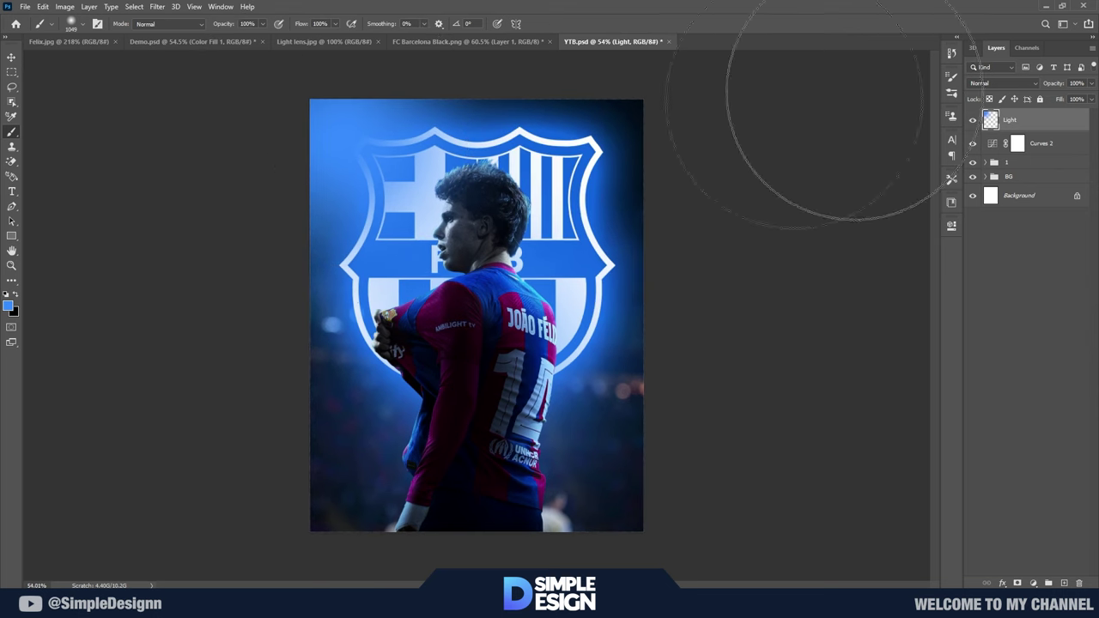
pyautogui.click(1003, 83)
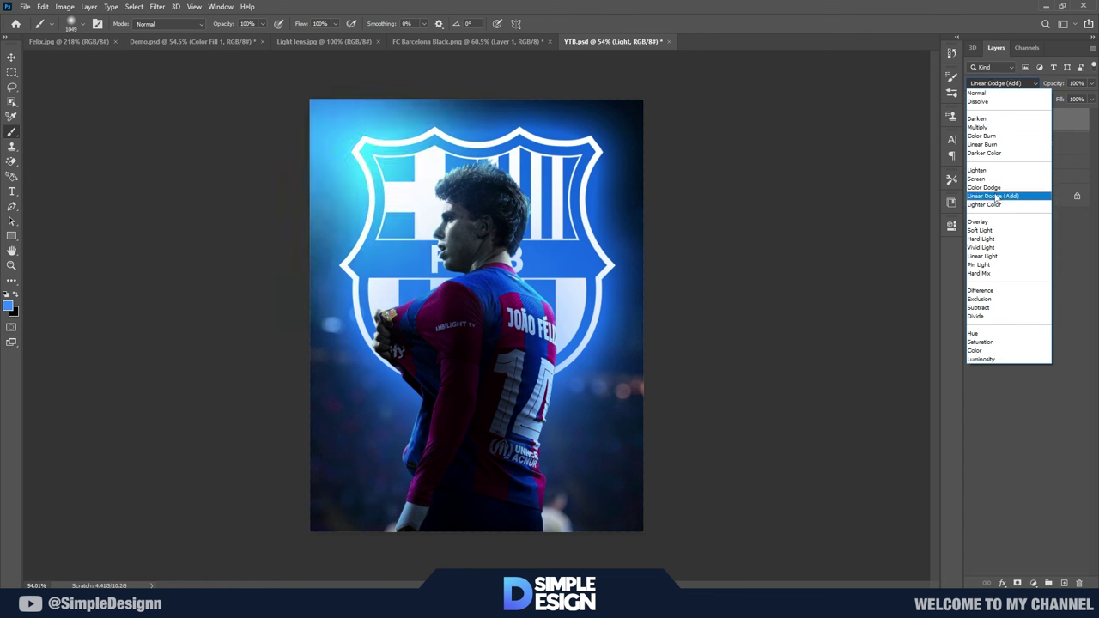
# Step: Set the Light layer to Linear Dodge (Add), around 74% opacity, with brush flow 5%
pyautogui.click(995, 196)
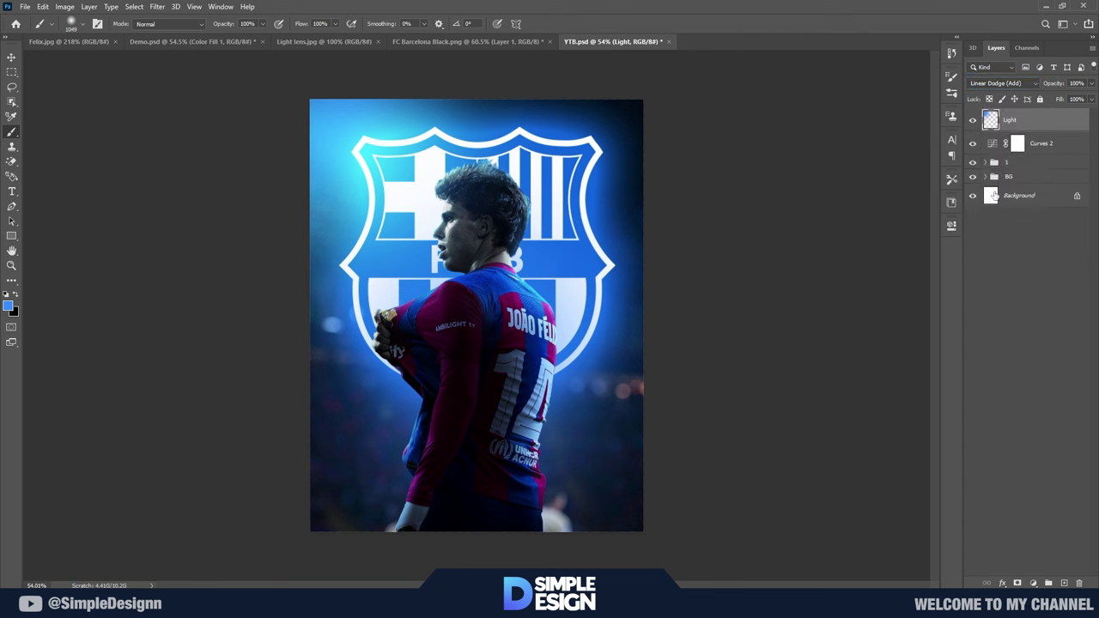
pyautogui.moveTo(1054, 88)
pyautogui.mouseDown()
pyautogui.moveTo(1043, 86)
pyautogui.moveTo(1001, 138)
pyautogui.mouseUp()
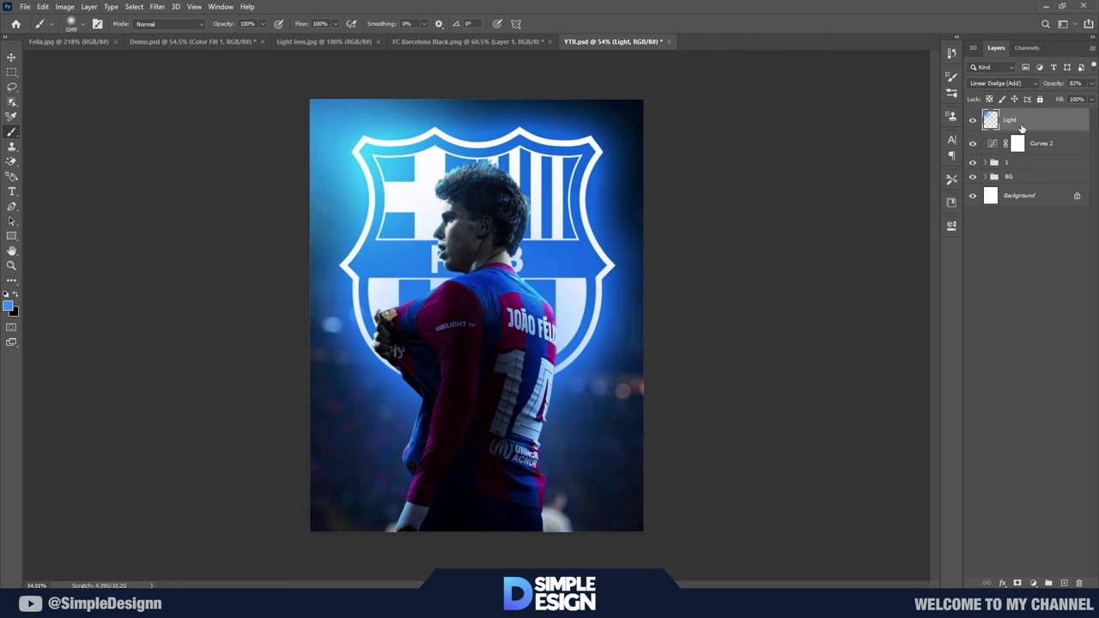
pyautogui.moveTo(302, 24); pyautogui.dragTo(277, 26)
pyautogui.write('5')
pyautogui.press('Return')
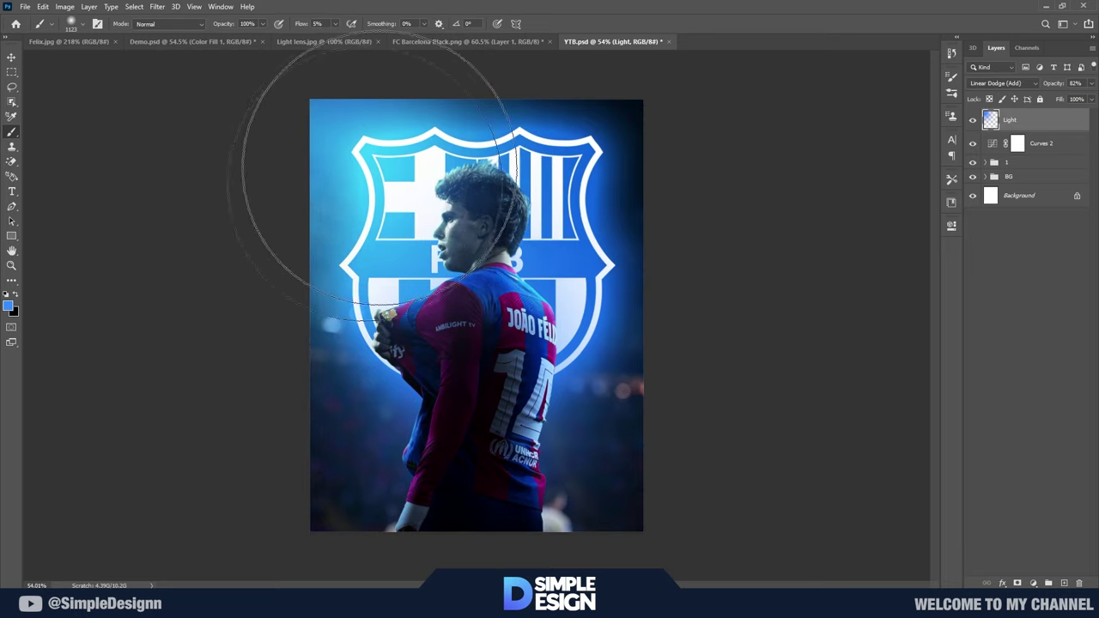
pyautogui.scroll(3, 434, 266)
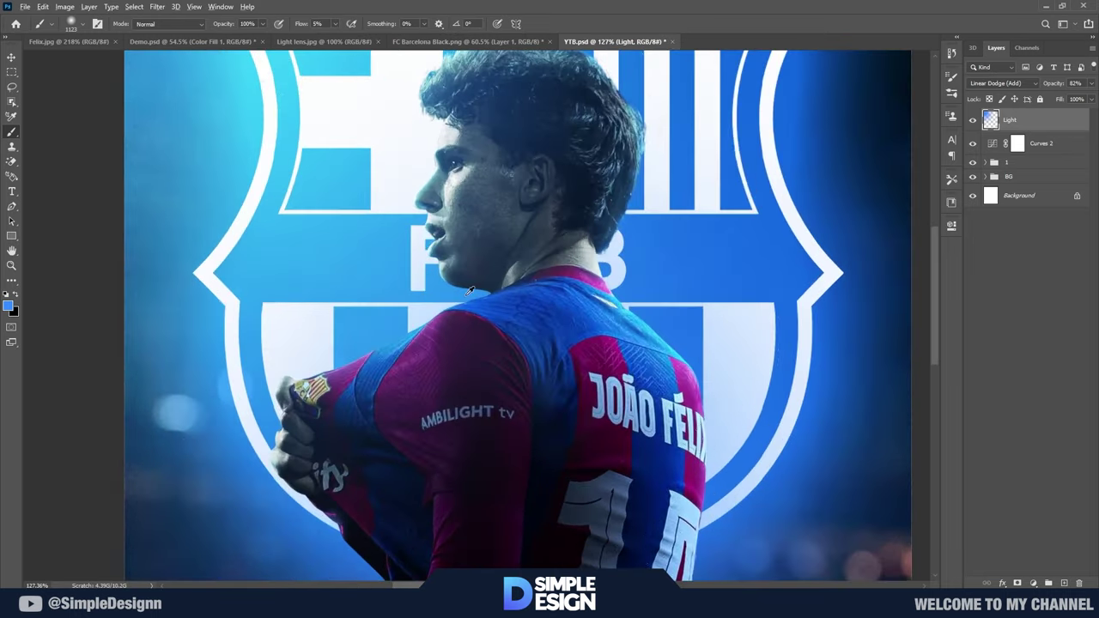
pyautogui.scroll(-3, 469, 292)
pyautogui.scroll(-2, 469, 292)
pyautogui.moveTo(1060, 85); pyautogui.dragTo(1056, 86)
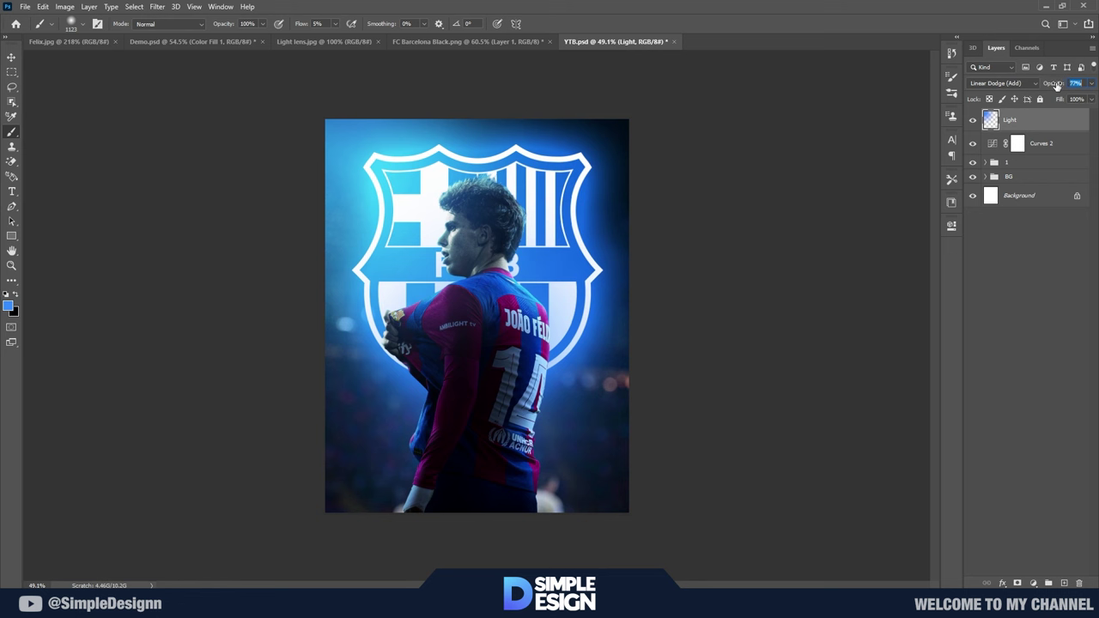
# Step: Switch to the Move tool and reselect the top layer
pyautogui.click(1050, 291)
pyautogui.press('v')
pyautogui.scroll(-1, 675, 358)
pyautogui.scroll(2, 427, 362)
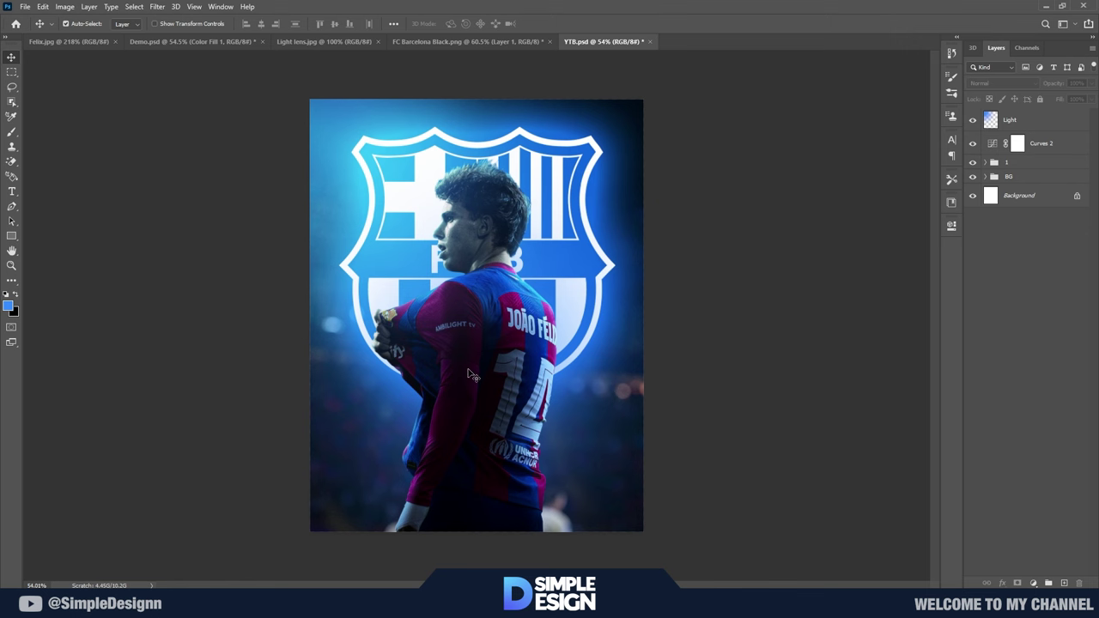
pyautogui.scroll(1, 482, 315)
pyautogui.click(1044, 122)
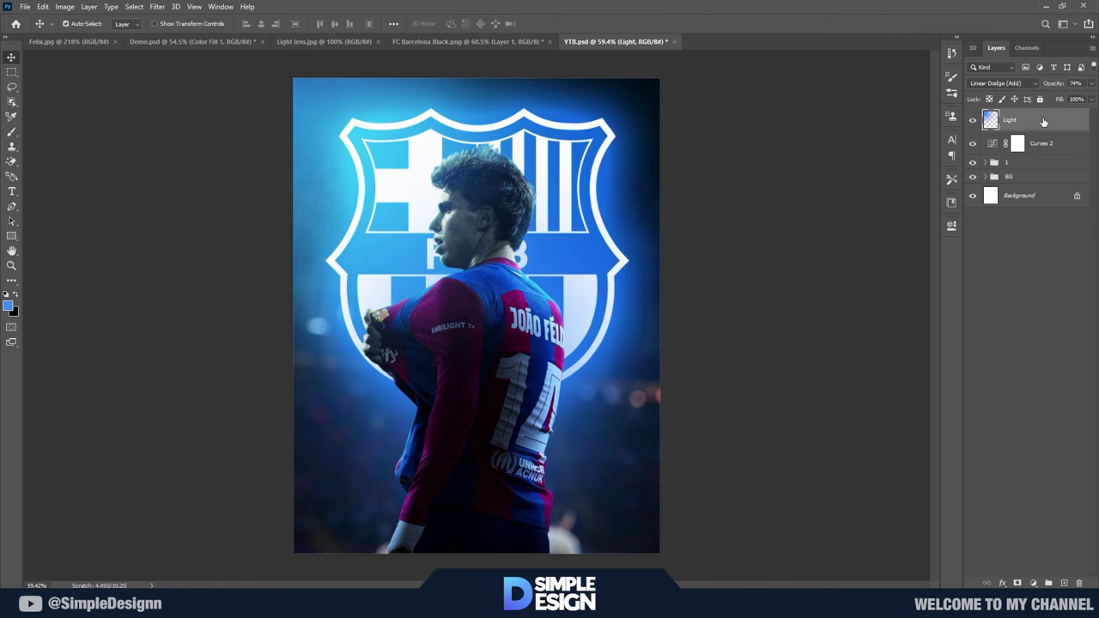
# Step: Make the stamped Layer 2 a smart object and launch the Camera Raw Filter on it
pyautogui.rightClick(1045, 121)
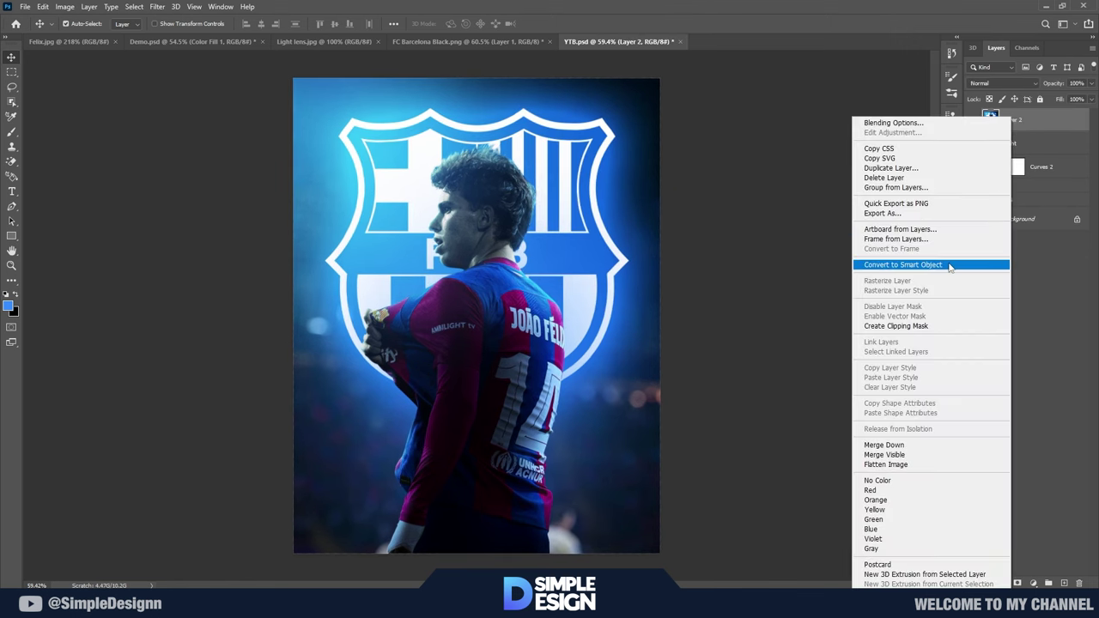
pyautogui.hotkey('ctrl', 'shift', 'alt', 'e')
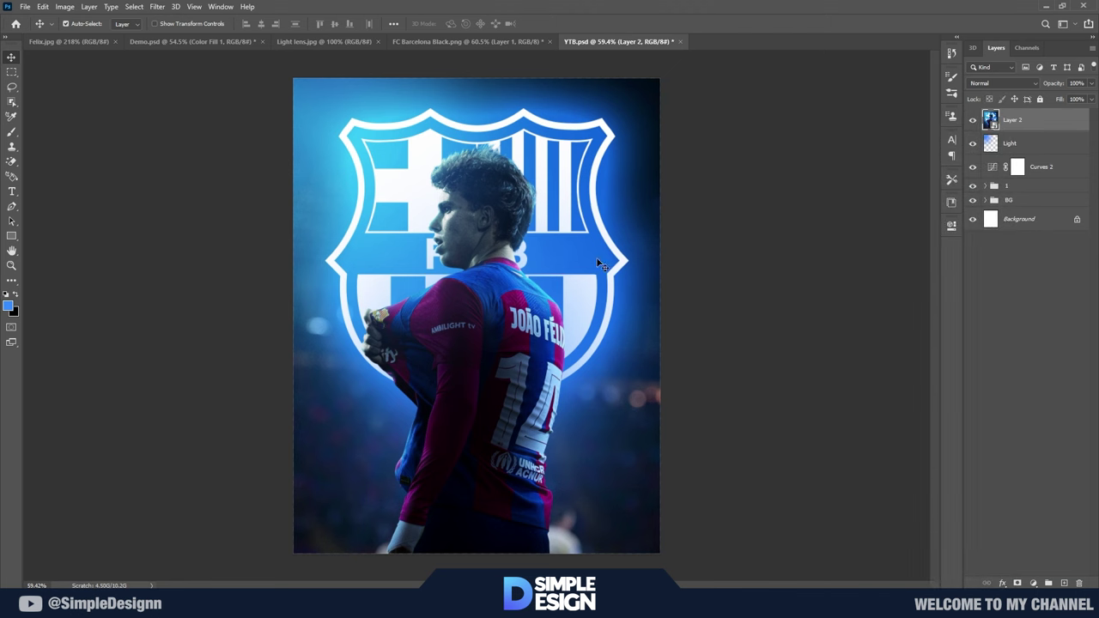
pyautogui.click(158, 8)
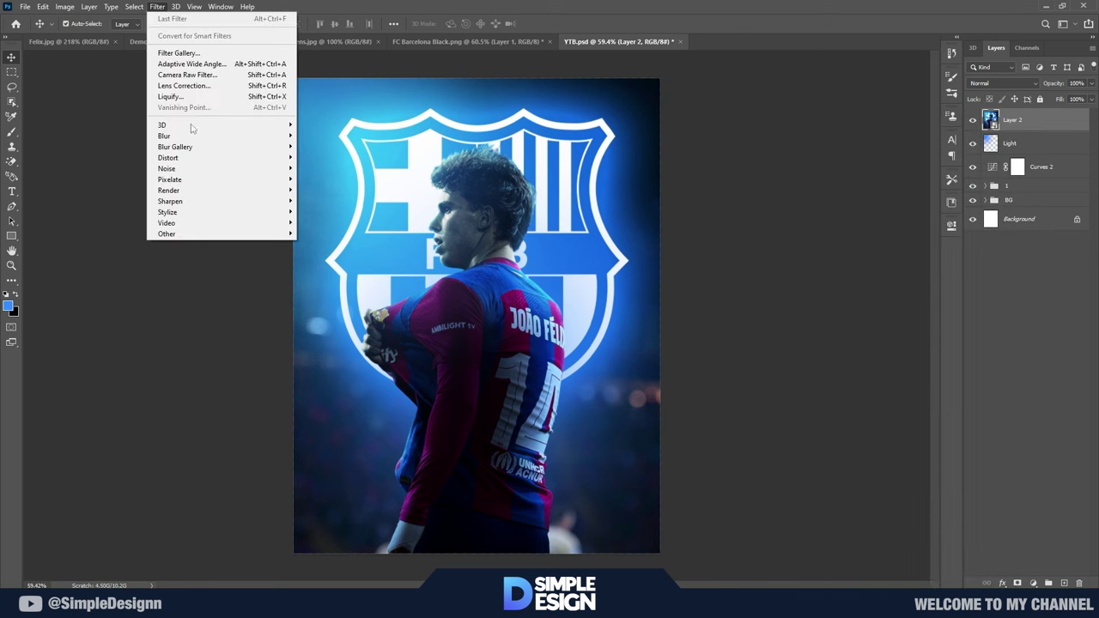
pyautogui.click(196, 77)
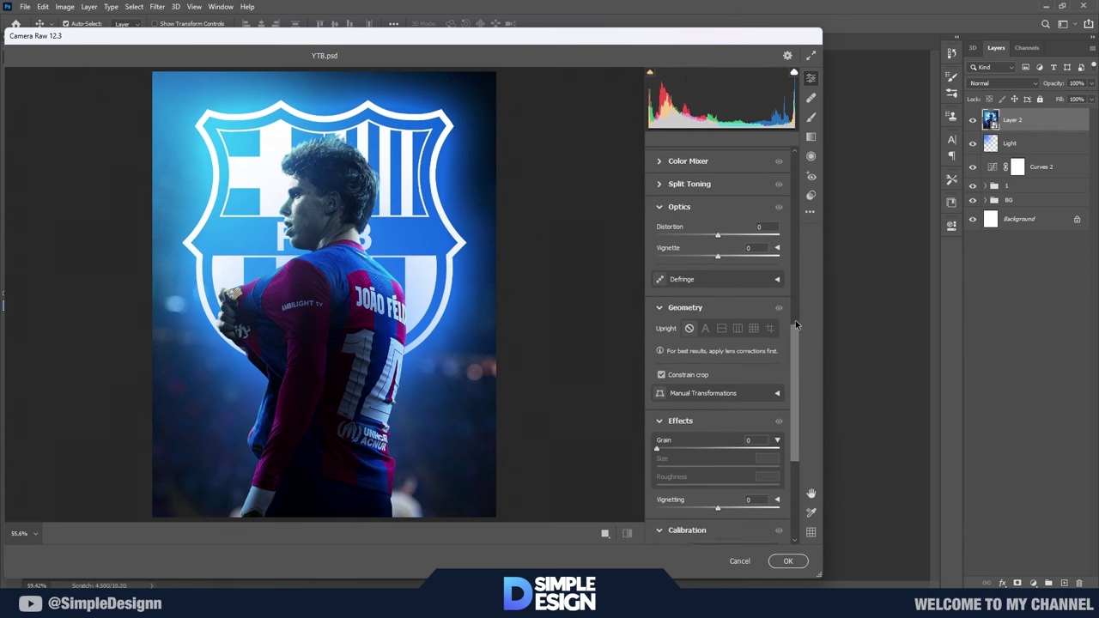
# Step: Set Temperature to -12, Contrast to +6 and Shadows to -2
pyautogui.scroll(10, 773, 318)
pyautogui.scroll(3, 771, 223)
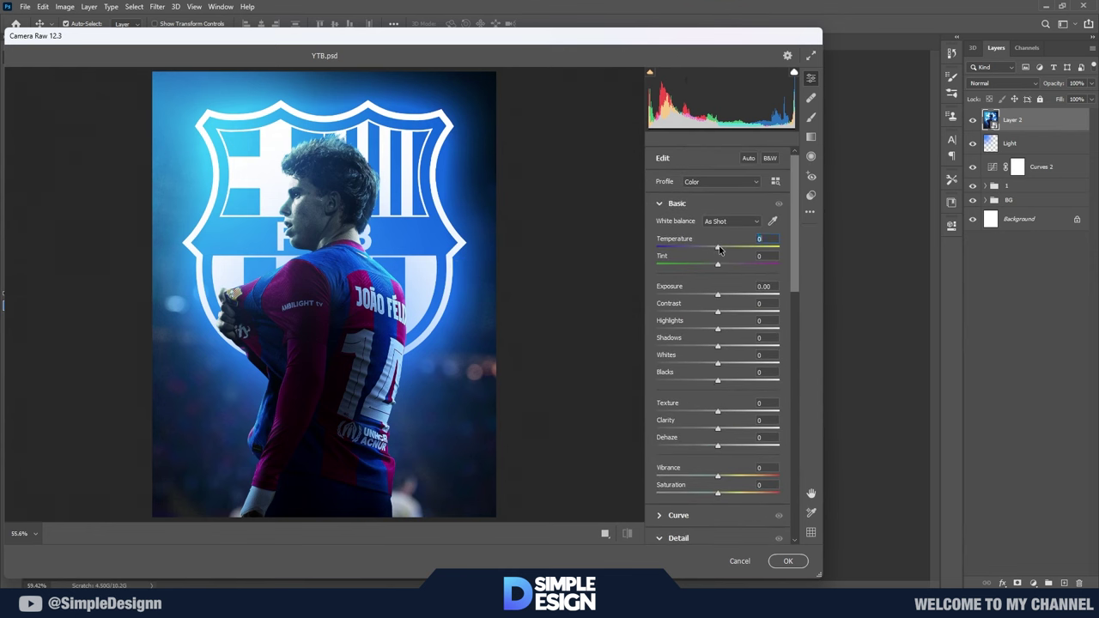
pyautogui.moveTo(718, 248); pyautogui.dragTo(712, 249)
pyautogui.moveTo(715, 314); pyautogui.dragTo(721, 314)
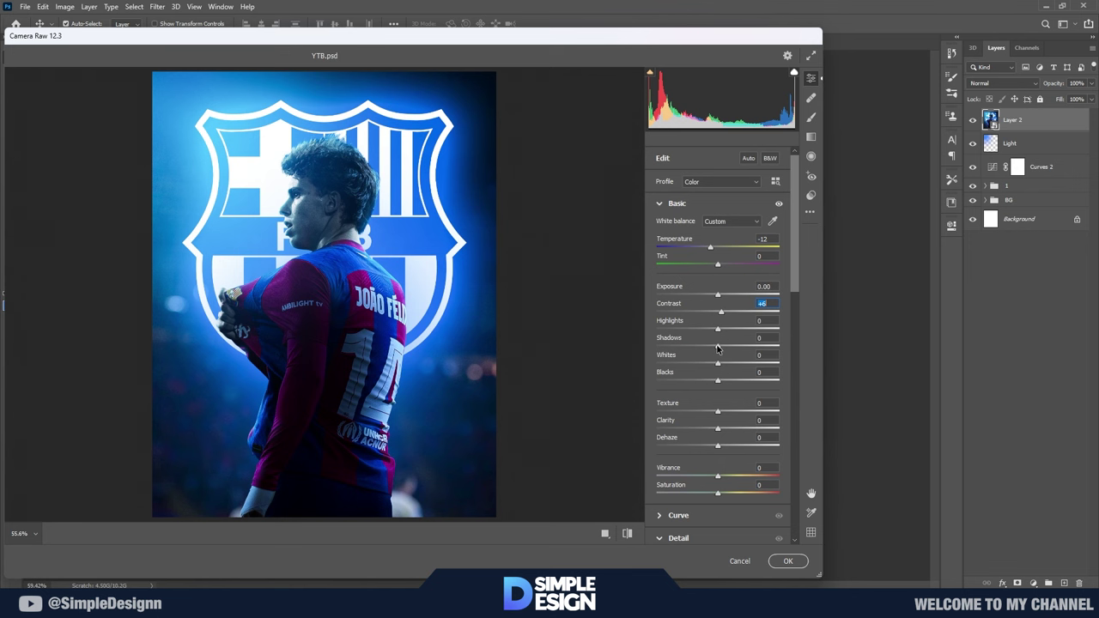
pyautogui.moveTo(718, 347); pyautogui.dragTo(713, 348)
# Step: Set Texture to +36 and Clarity to +35, then compare with the original
pyautogui.scroll(-1, 736, 416)
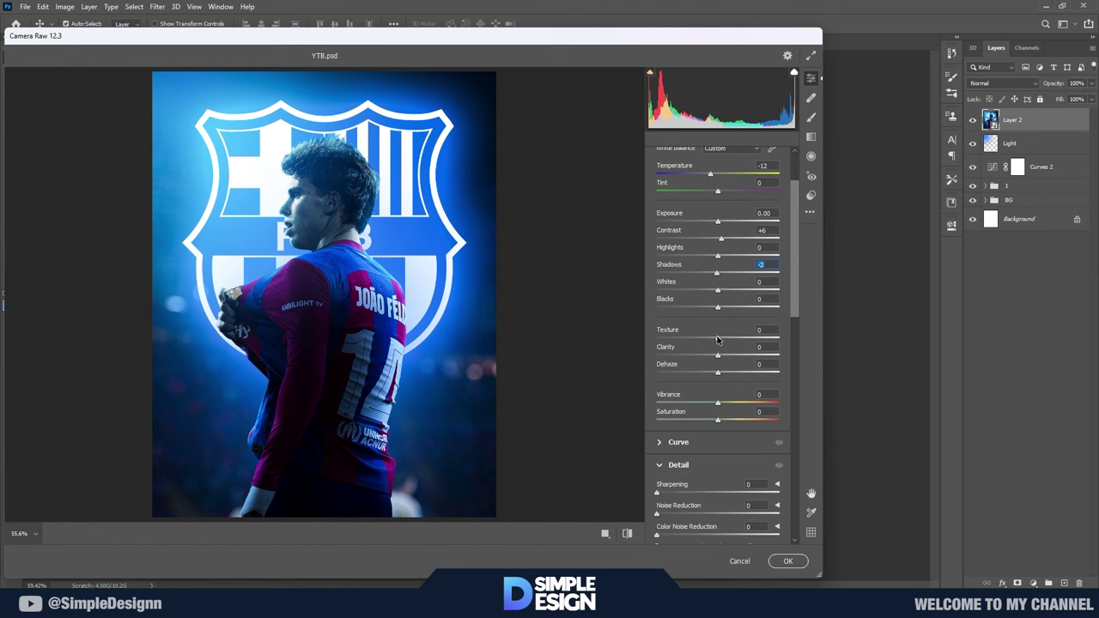
pyautogui.moveTo(718, 338)
pyautogui.mouseDown()
pyautogui.moveTo(732, 335)
pyautogui.moveTo(740, 360)
pyautogui.moveTo(756, 361)
pyautogui.mouseUp()
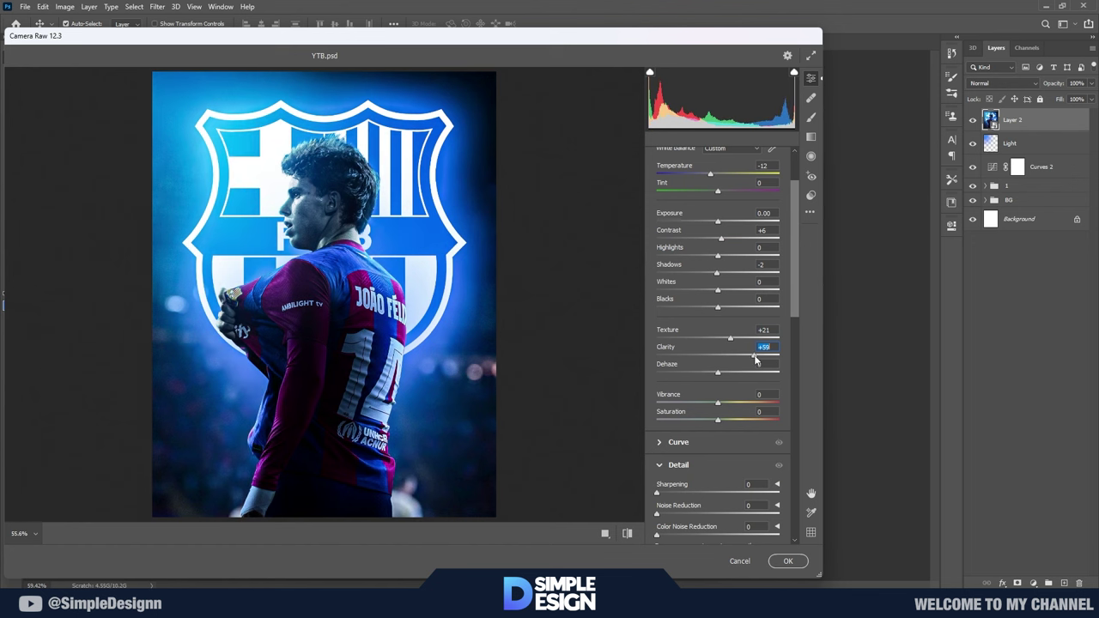
pyautogui.moveTo(756, 361)
pyautogui.mouseDown()
pyautogui.moveTo(737, 341)
pyautogui.moveTo(742, 356)
pyautogui.mouseUp()
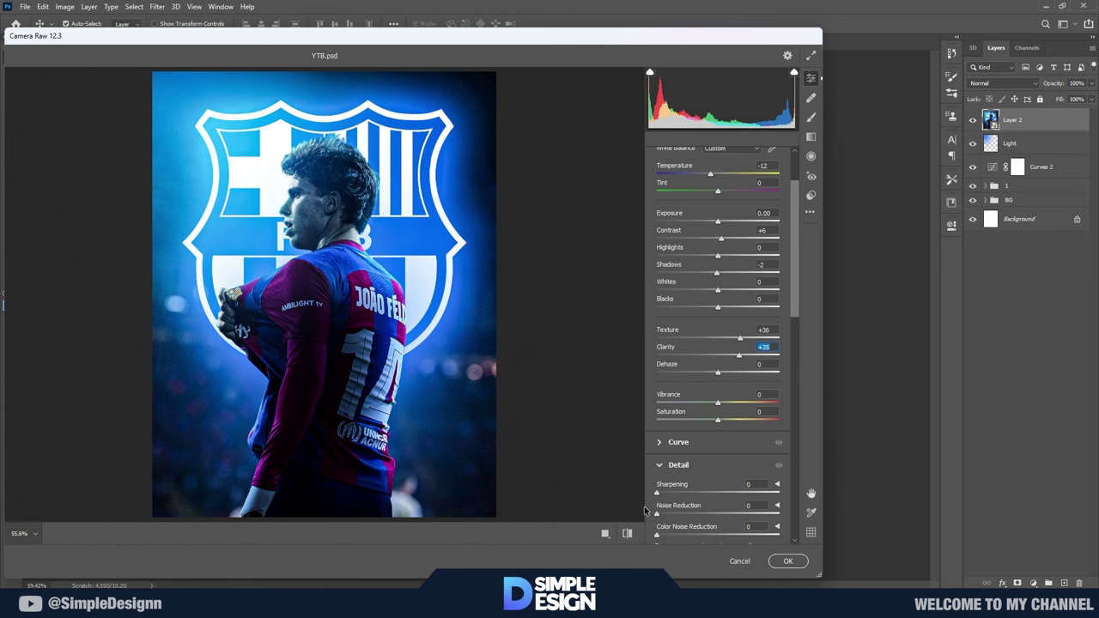
pyautogui.click(627, 533)
pyautogui.click(626, 534)
# Step: Set Vibrance +7, Sharpening 22, Noise Reduction 29 and Color Noise Reduction 51
pyautogui.scroll(-1, 739, 417)
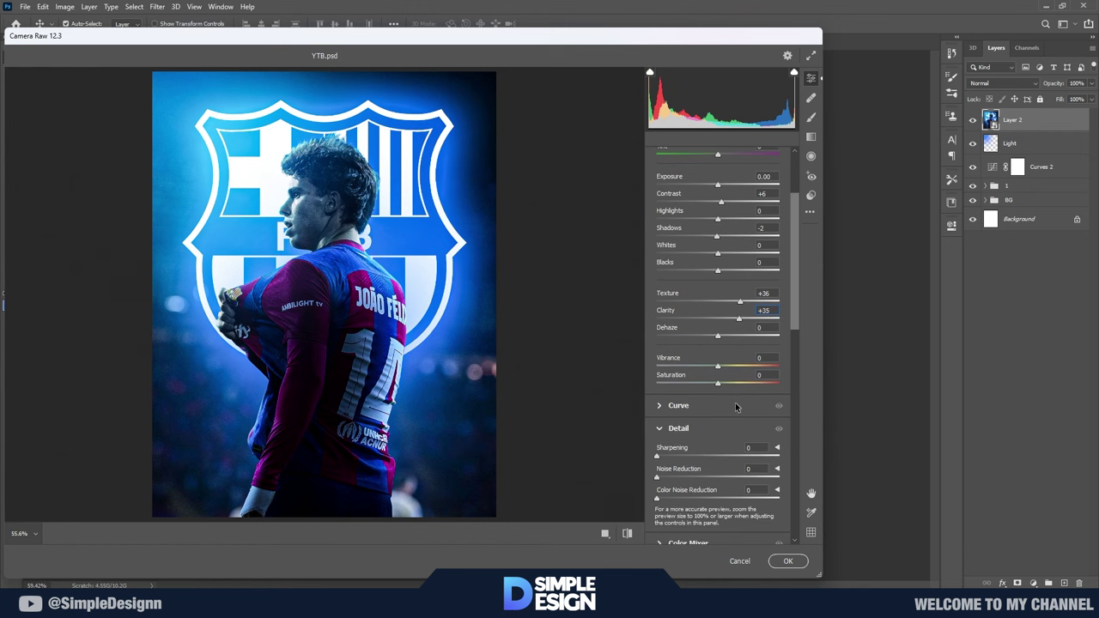
pyautogui.scroll(-1, 736, 407)
pyautogui.moveTo(719, 333); pyautogui.dragTo(724, 333)
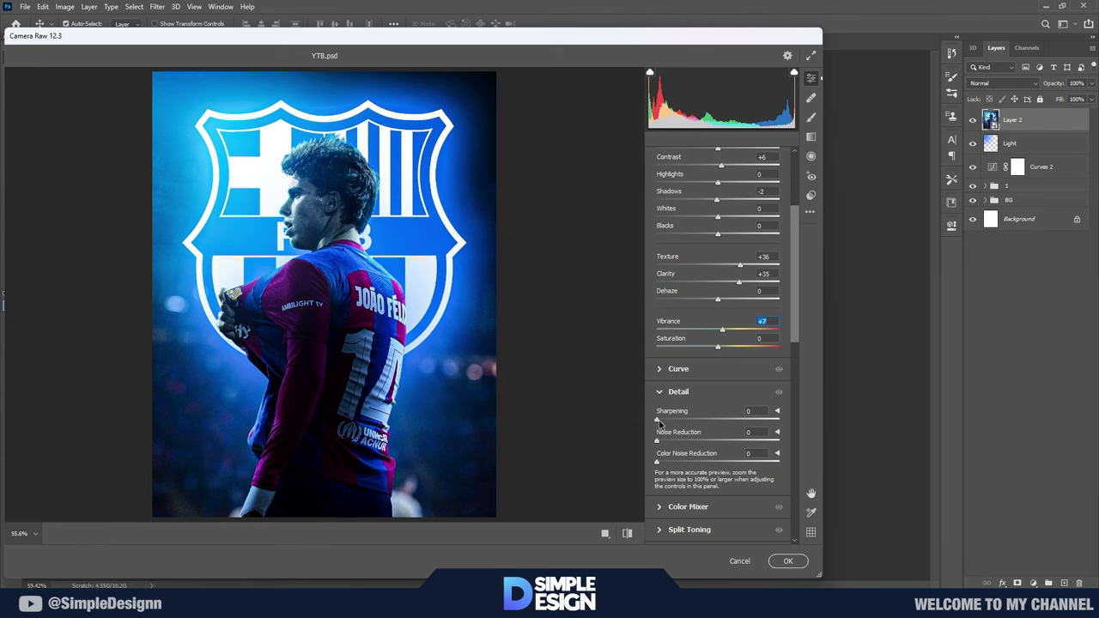
pyautogui.moveTo(660, 422); pyautogui.dragTo(675, 419)
pyautogui.scroll(5, 350, 284)
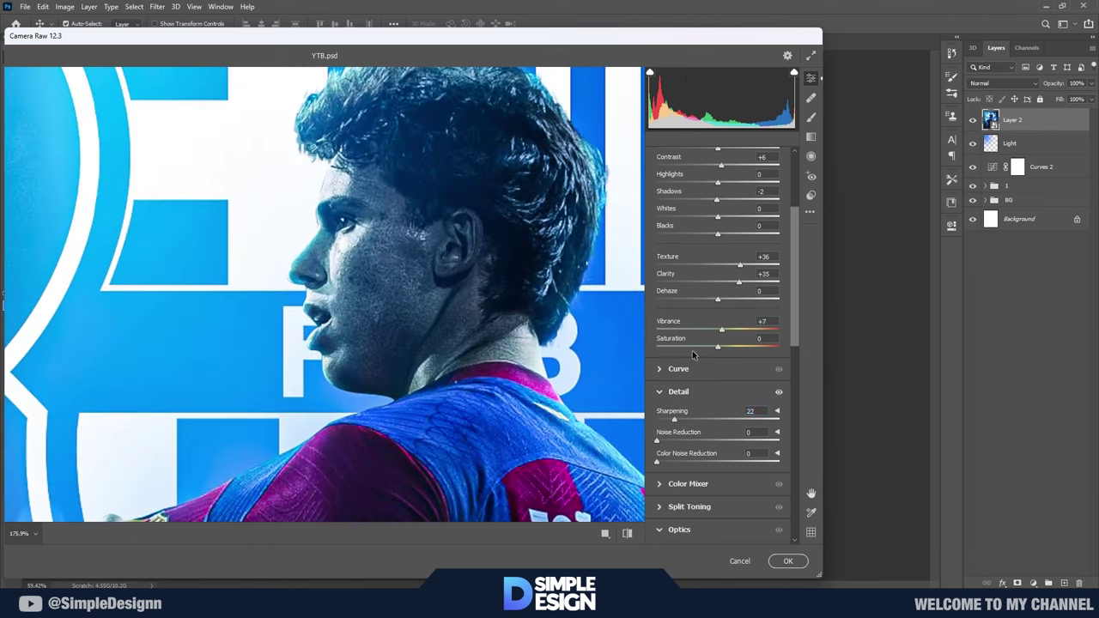
pyautogui.scroll(-2, 692, 351)
pyautogui.moveTo(658, 368)
pyautogui.mouseDown()
pyautogui.moveTo(712, 371)
pyautogui.moveTo(720, 391)
pyautogui.mouseUp()
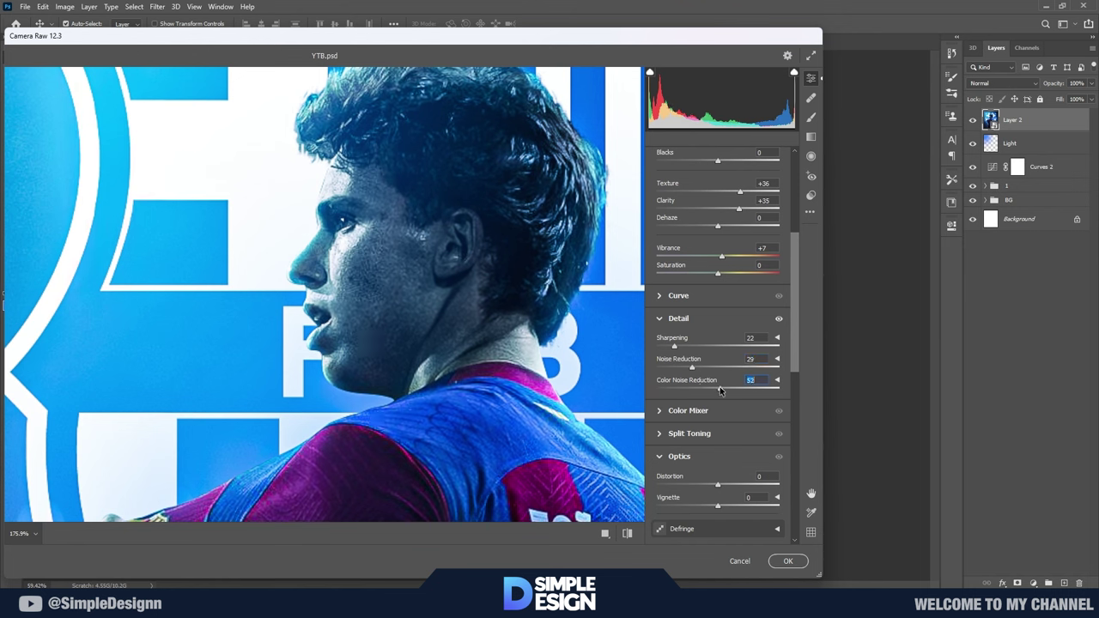
# Step: Try an edge-darkening vignette, then reset Vignette back to 0
pyautogui.scroll(-3, 510, 390)
pyautogui.hotkey('ctrl', '0')
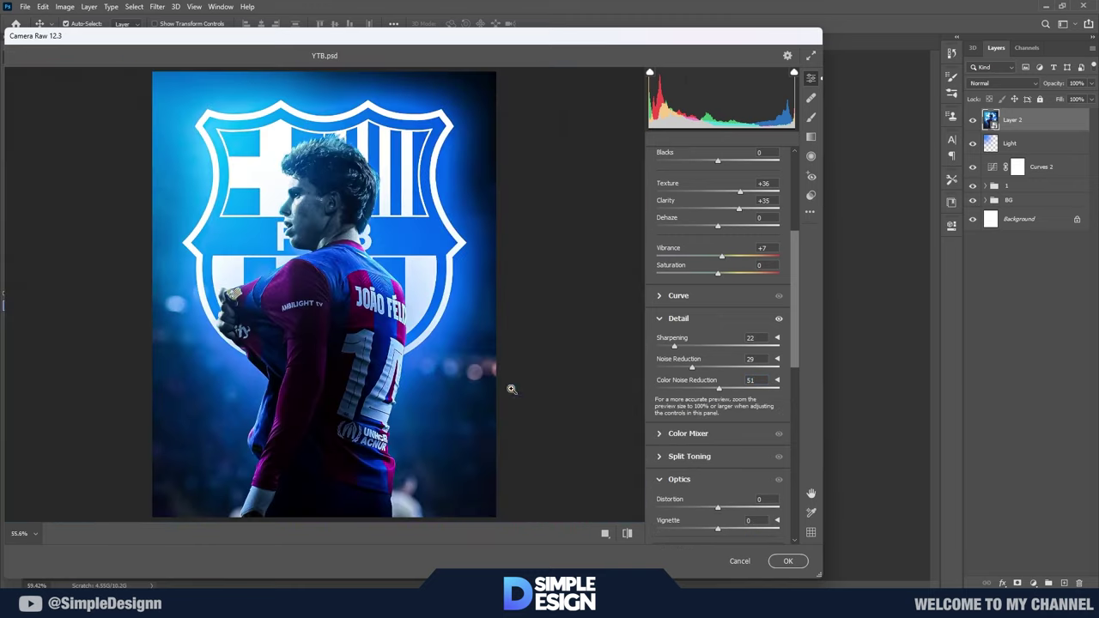
pyautogui.scroll(-1, 712, 382)
pyautogui.scroll(-1, 718, 430)
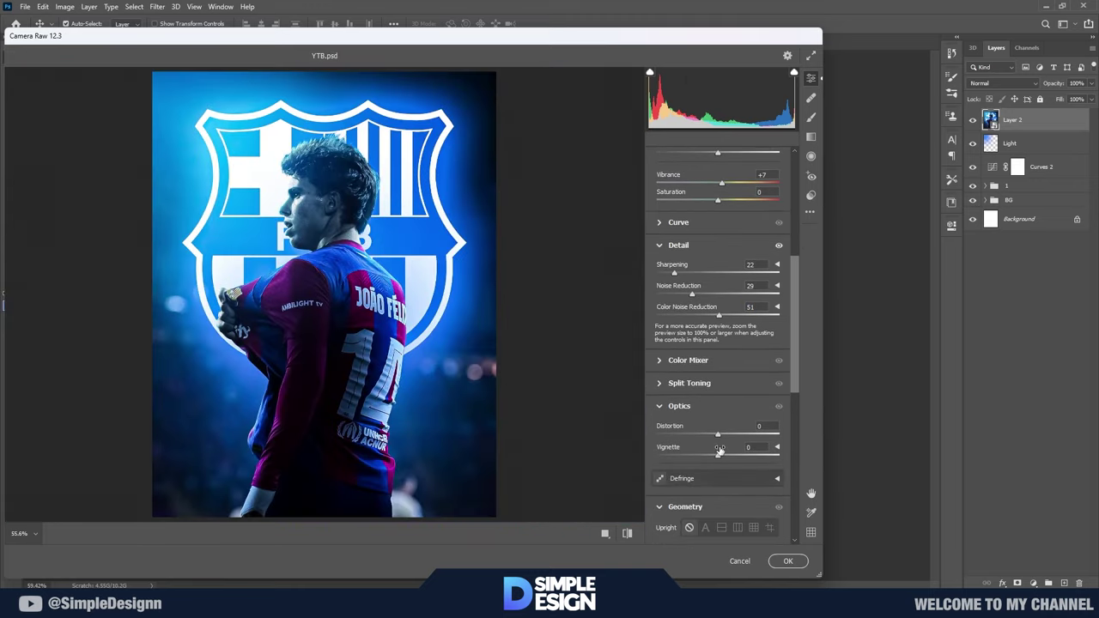
pyautogui.moveTo(717, 459); pyautogui.dragTo(697, 459)
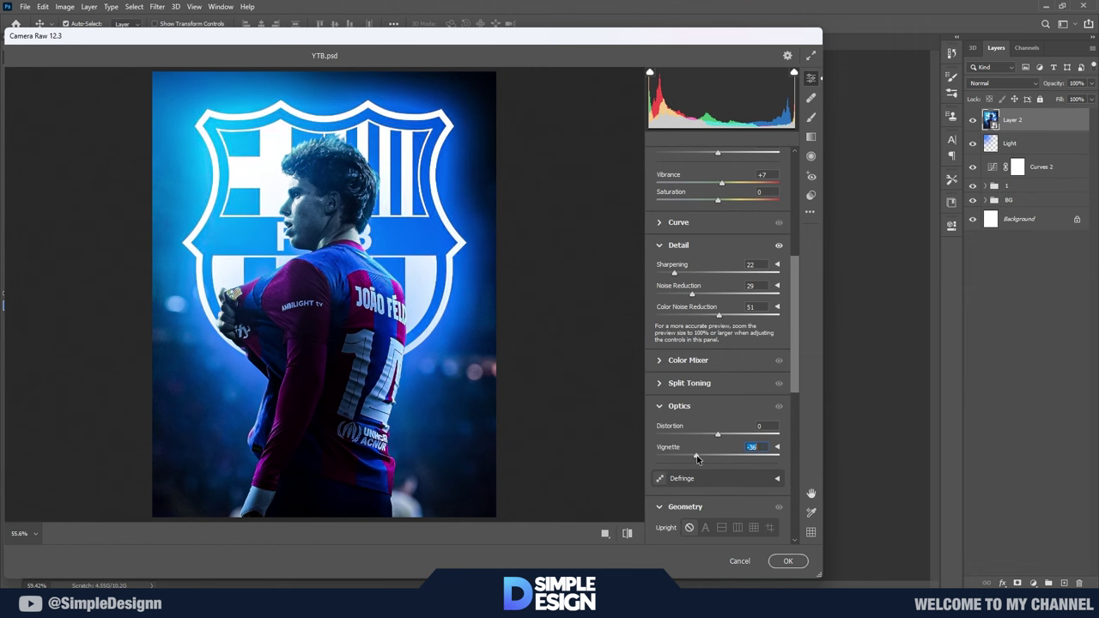
pyautogui.doubleClick(697, 460)
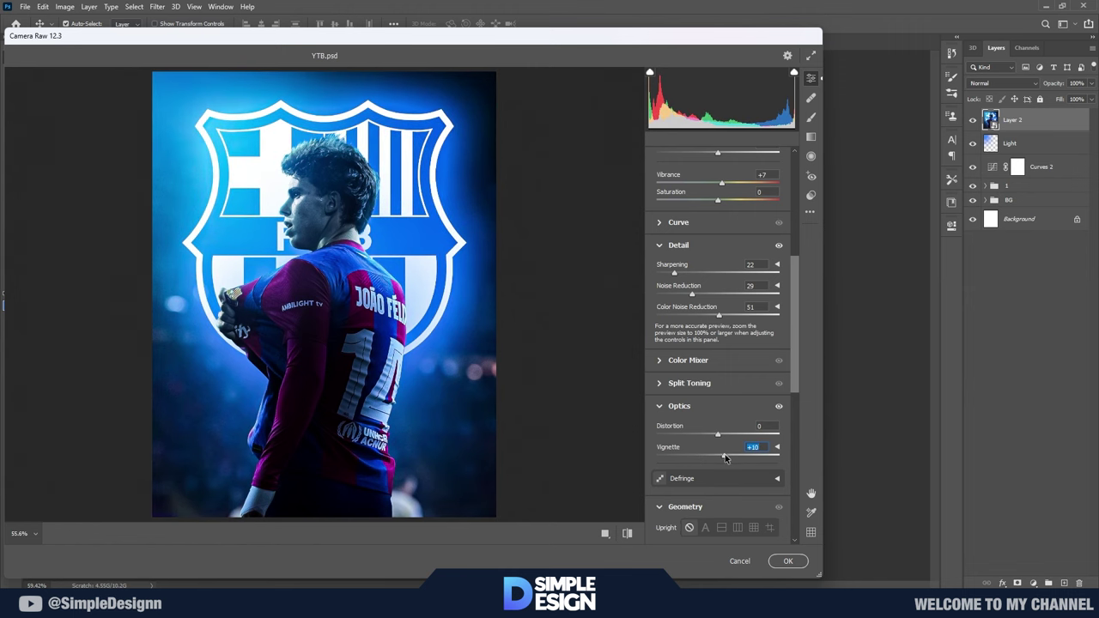
# Step: Add Grain of 15 while zoomed on the jersey, then compare against the unedited image
pyautogui.scroll(-1, 727, 449)
pyautogui.scroll(-1, 727, 449)
pyautogui.scroll(-1, 728, 449)
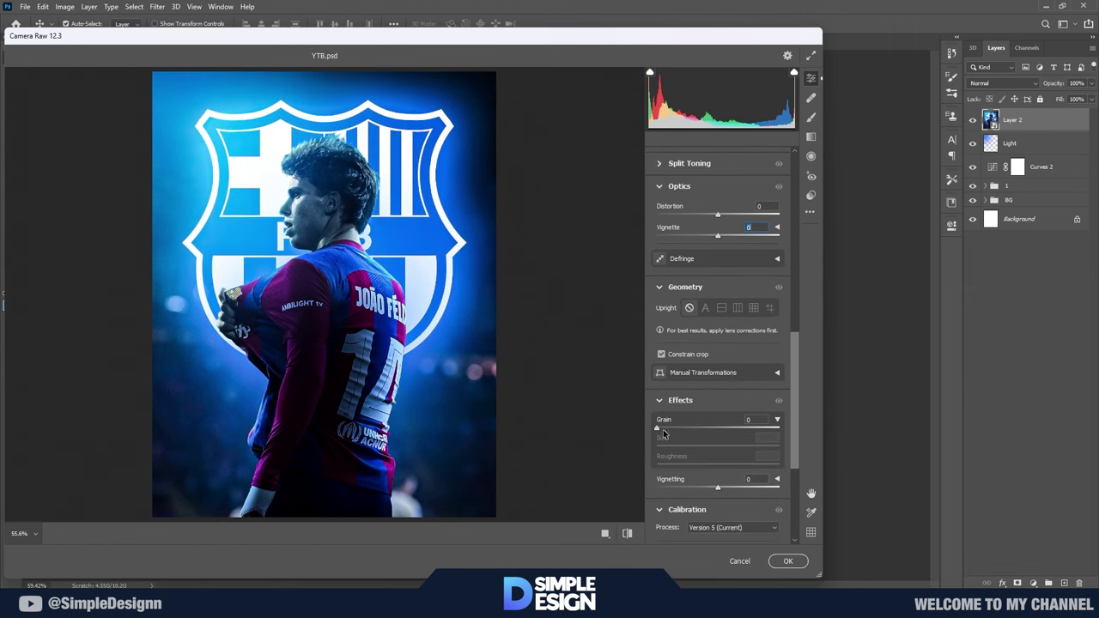
pyautogui.click(301, 426)
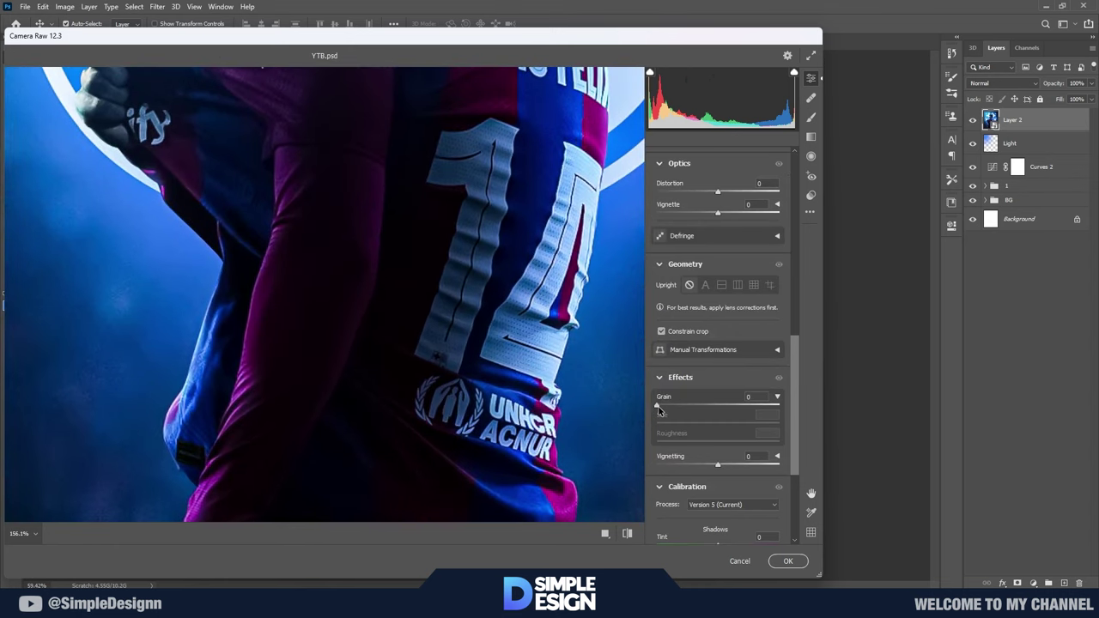
pyautogui.moveTo(657, 407); pyautogui.dragTo(677, 410)
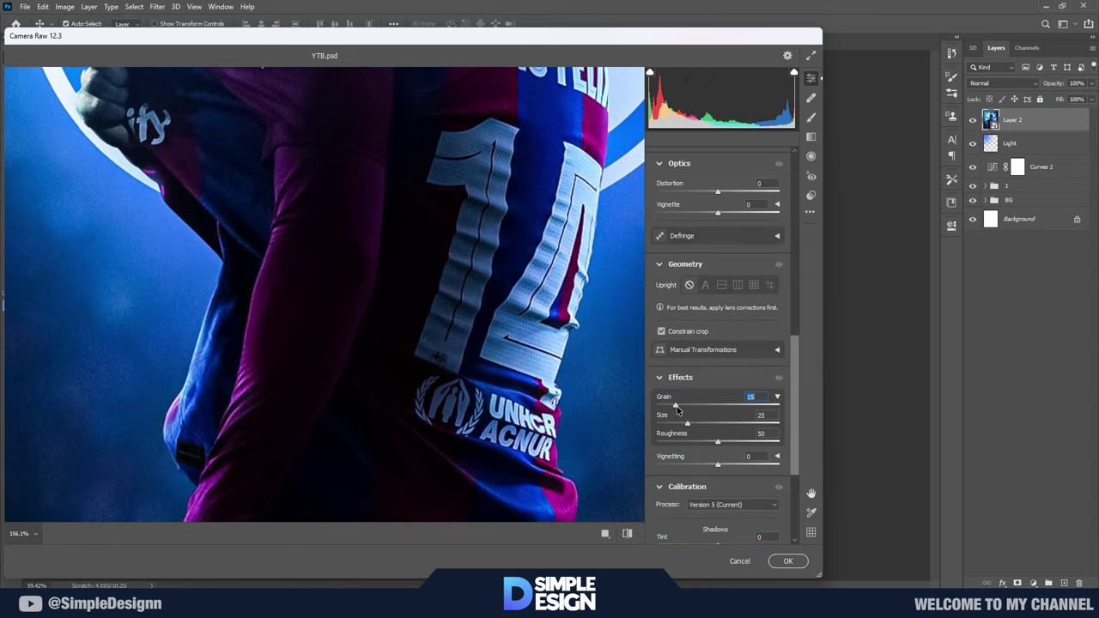
pyautogui.click(589, 400)
pyautogui.scroll(-2, 726, 443)
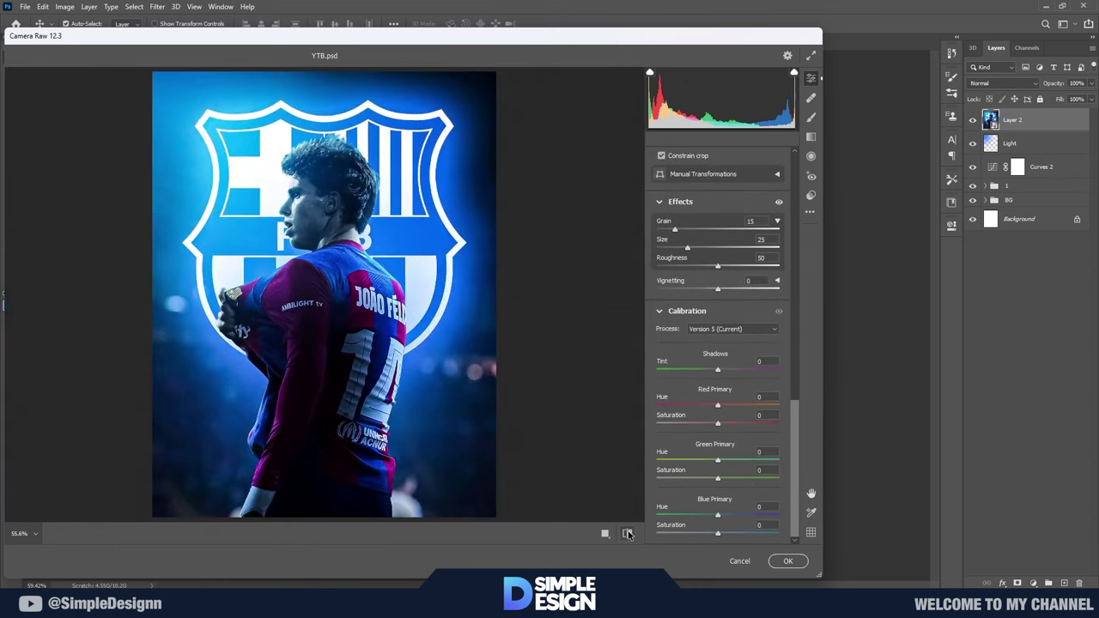
pyautogui.press('\\')
pyautogui.press('\\')
# Step: Commit the Camera Raw settings to Layer 2 and save YTB.psd
pyautogui.click(781, 562)
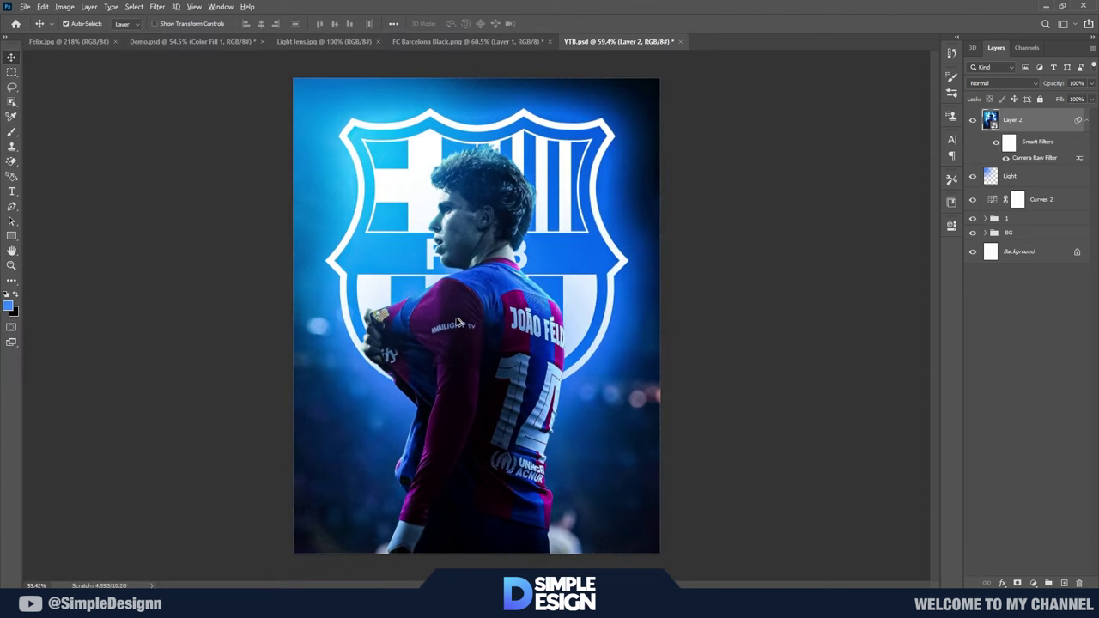
pyautogui.scroll(-1, 458, 322)
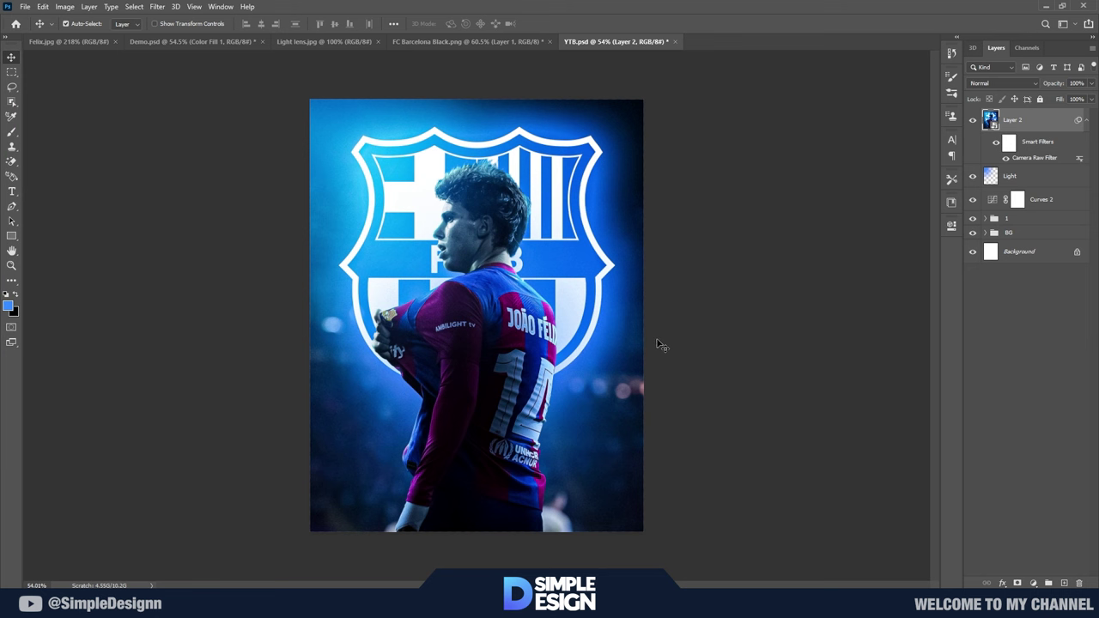
pyautogui.scroll(1, 464, 329)
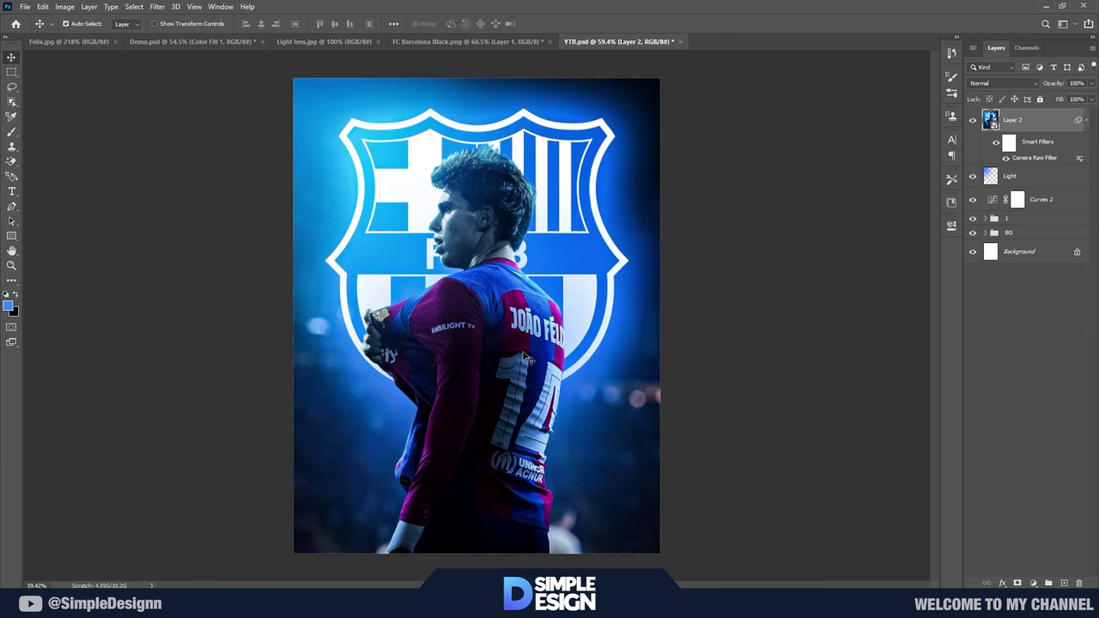
pyautogui.hotkey('ctrl', 's')
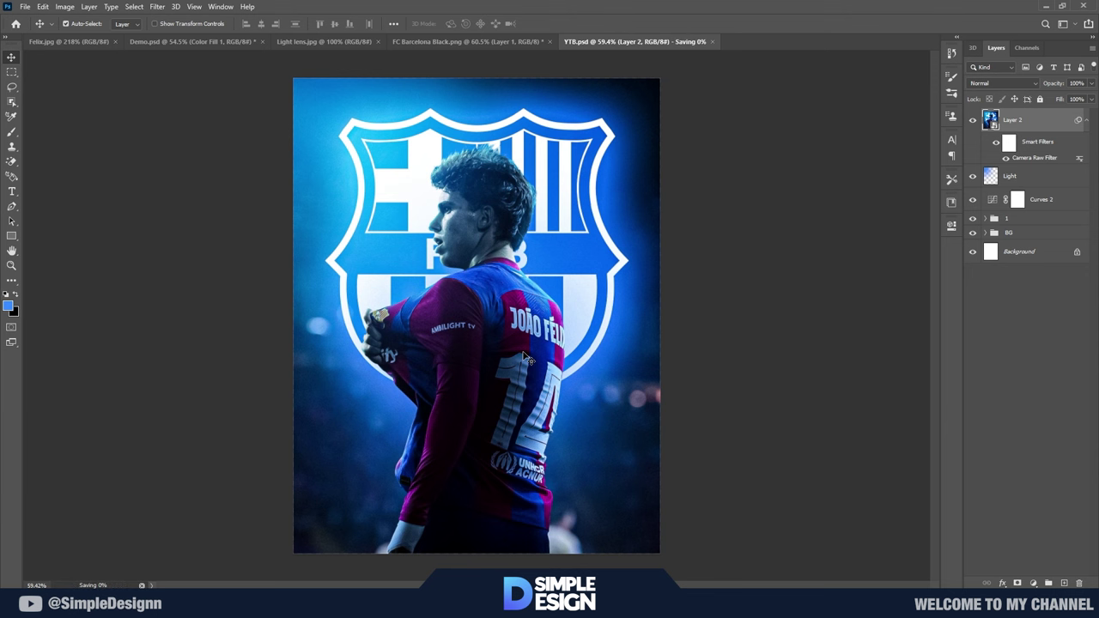